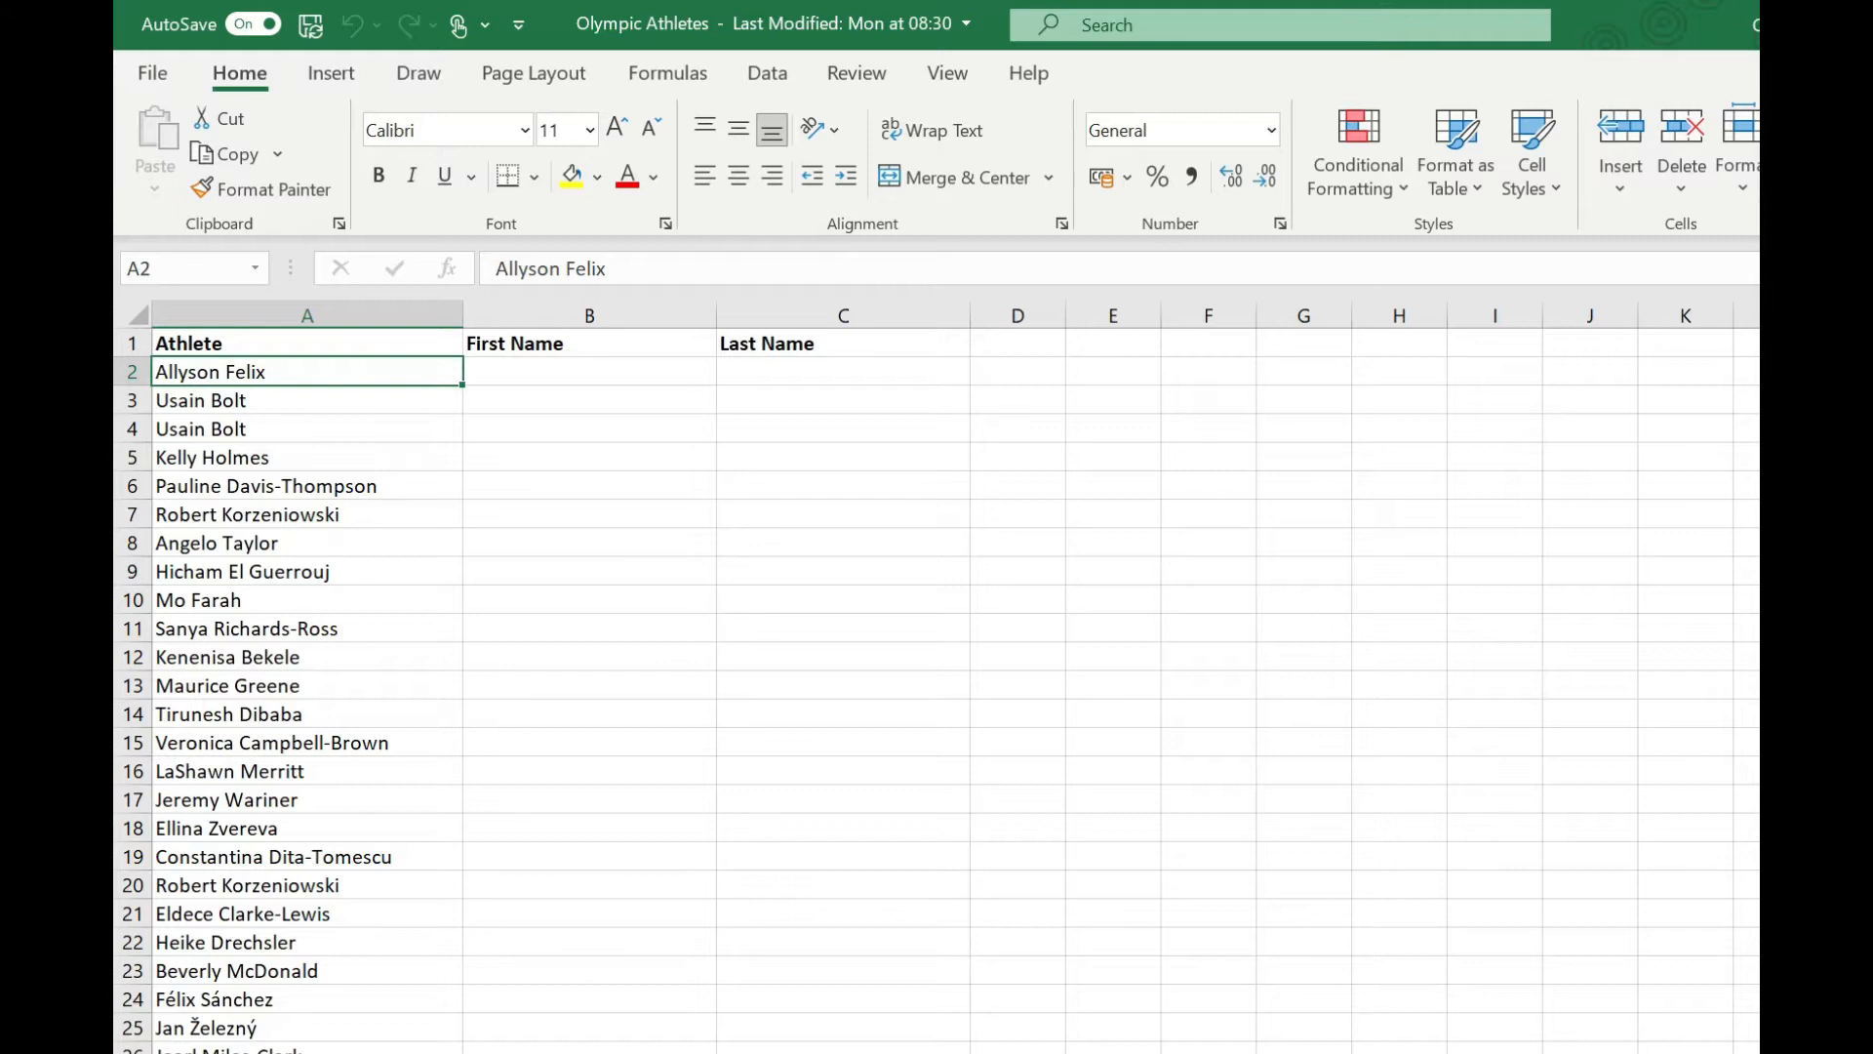
# Enter Allyson in B2 and flash-fill the remaining first names down the column starting with Usain in B3.
pyautogui.press('Right')
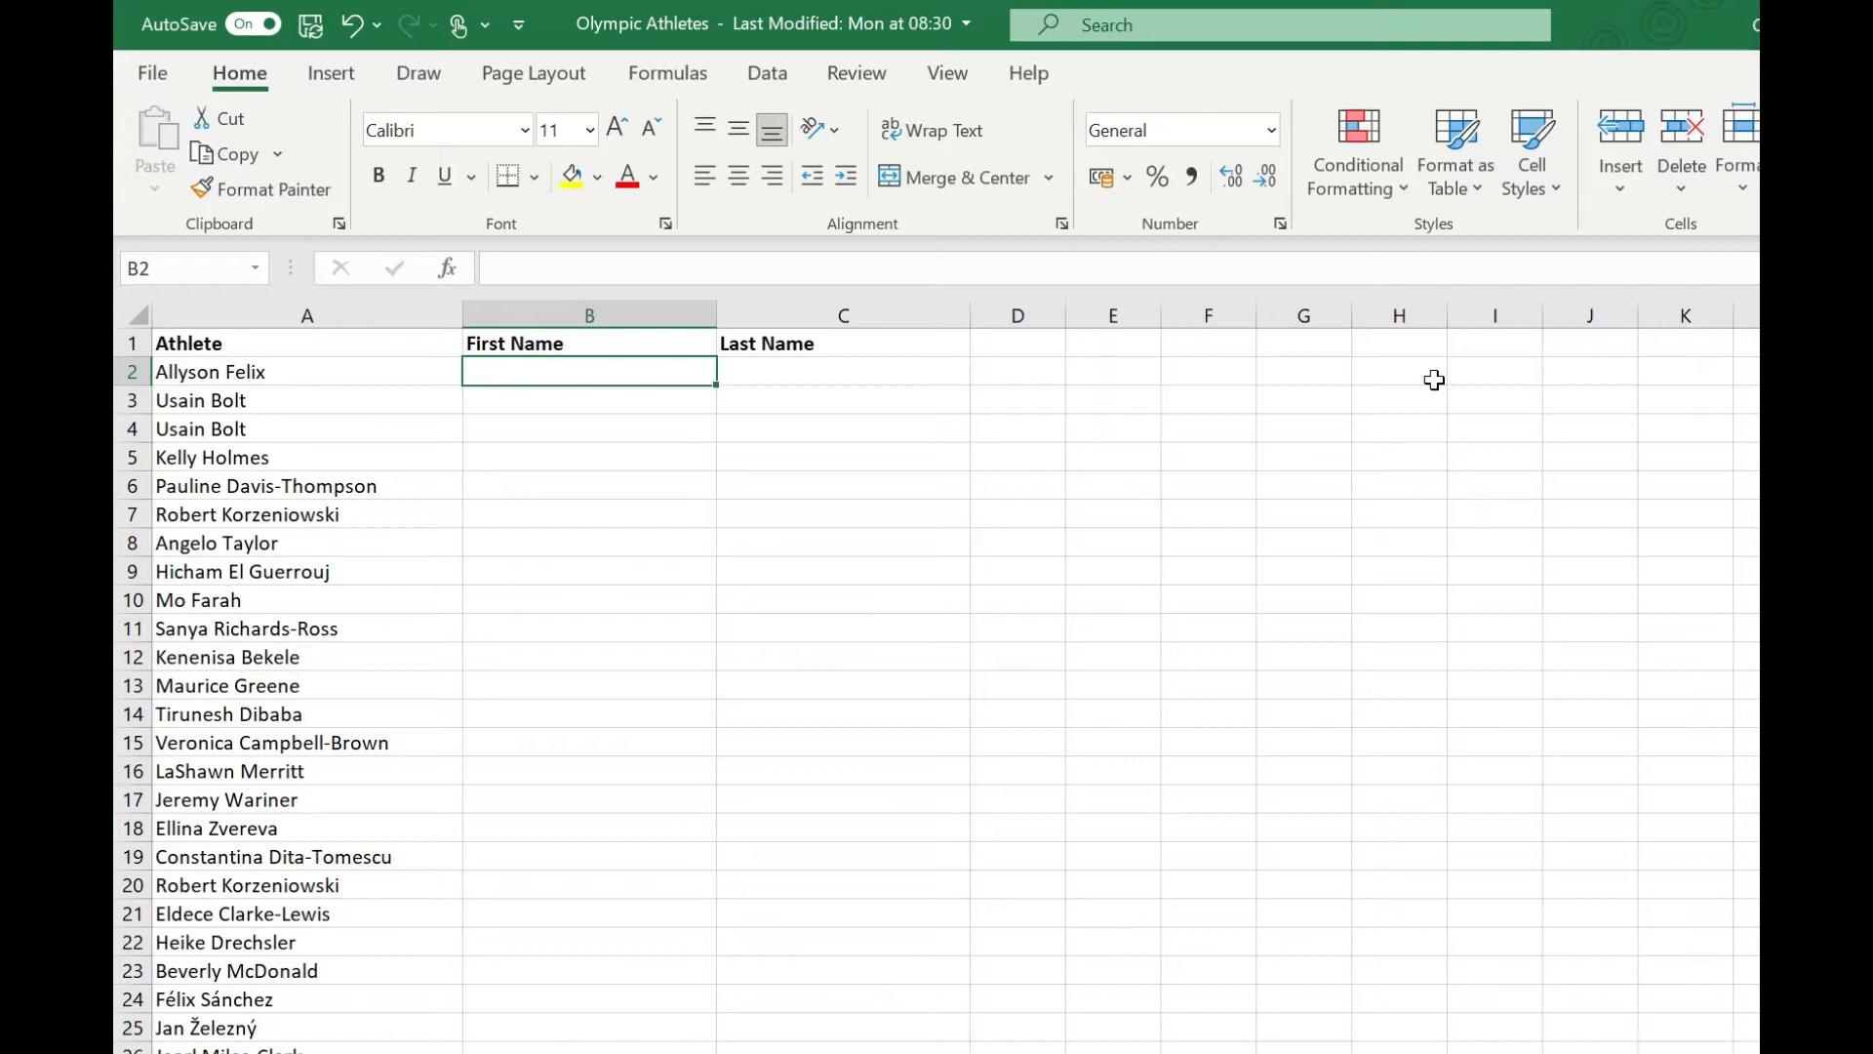
pyautogui.write('Allyson')
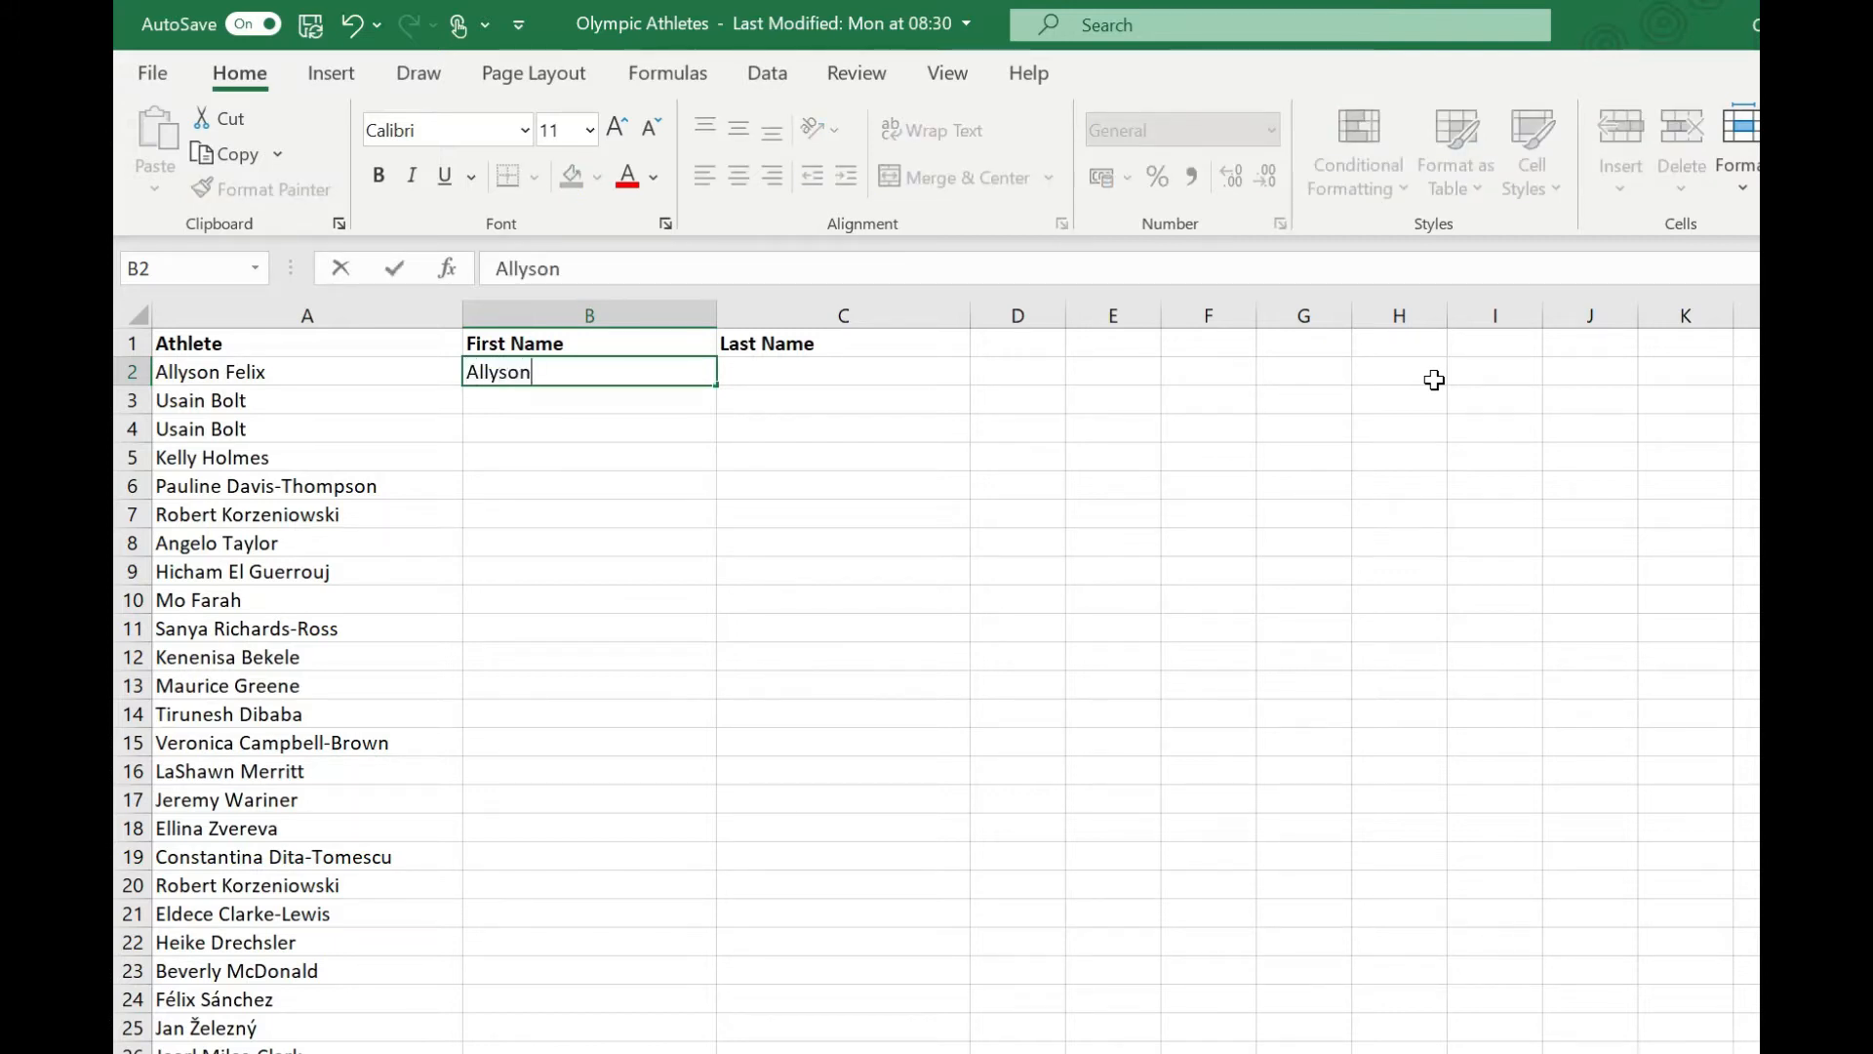
pyautogui.press('Return')
pyautogui.write('Usain')
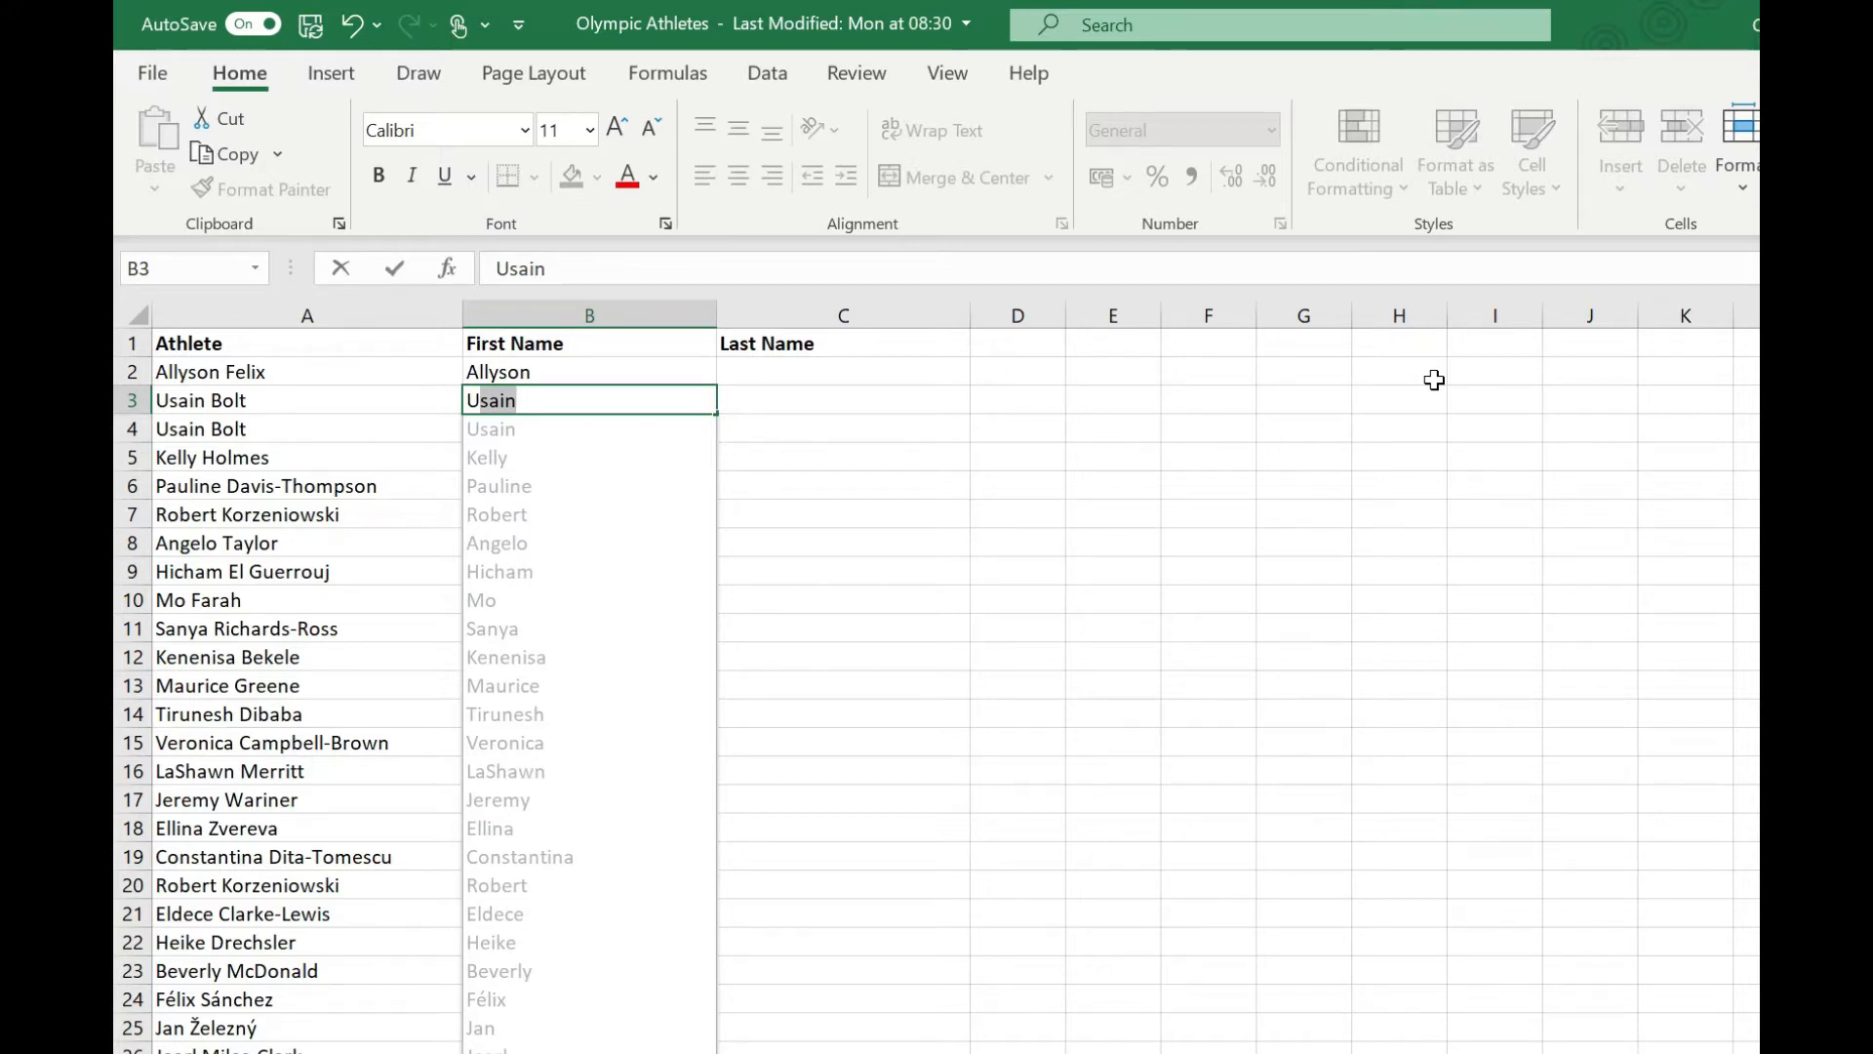
pyautogui.press('Return')
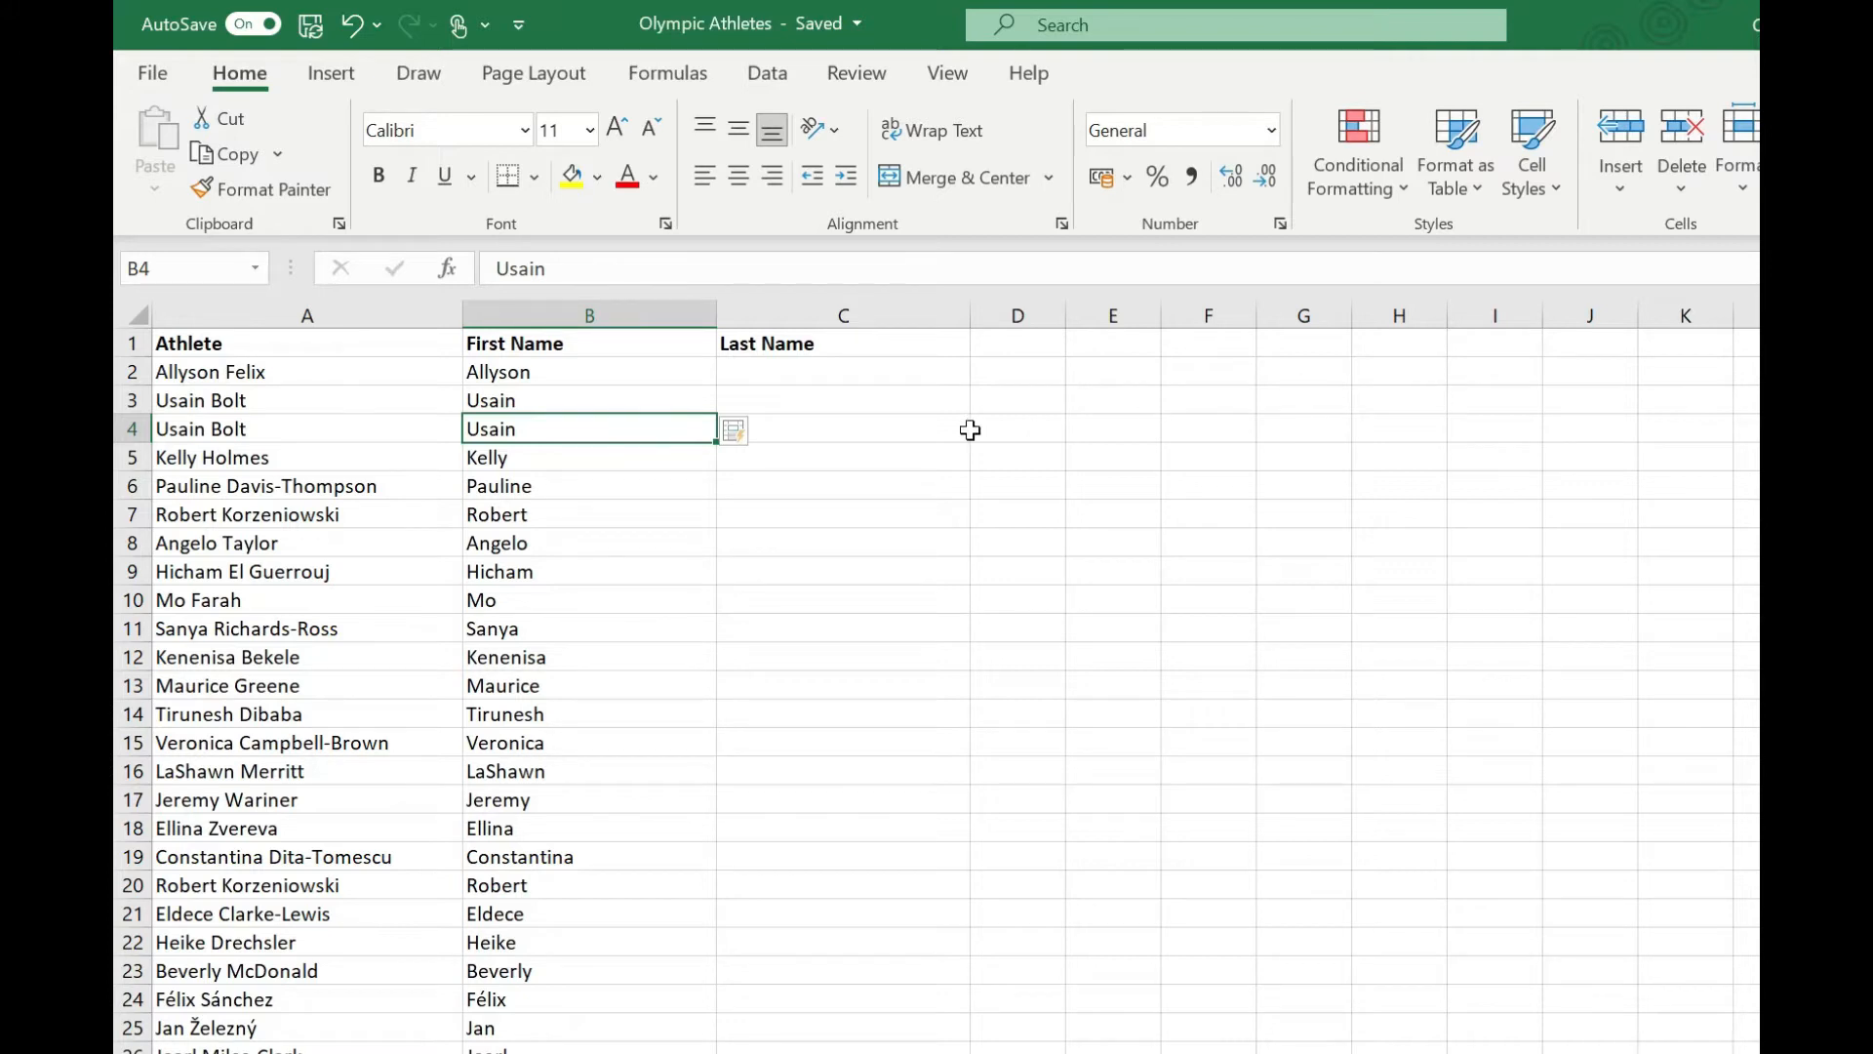
# Enter Felix in C2 and flash-fill the remaining last names down the column starting with Bolt in C3.
pyautogui.click(782, 379)
pyautogui.write('Felix')
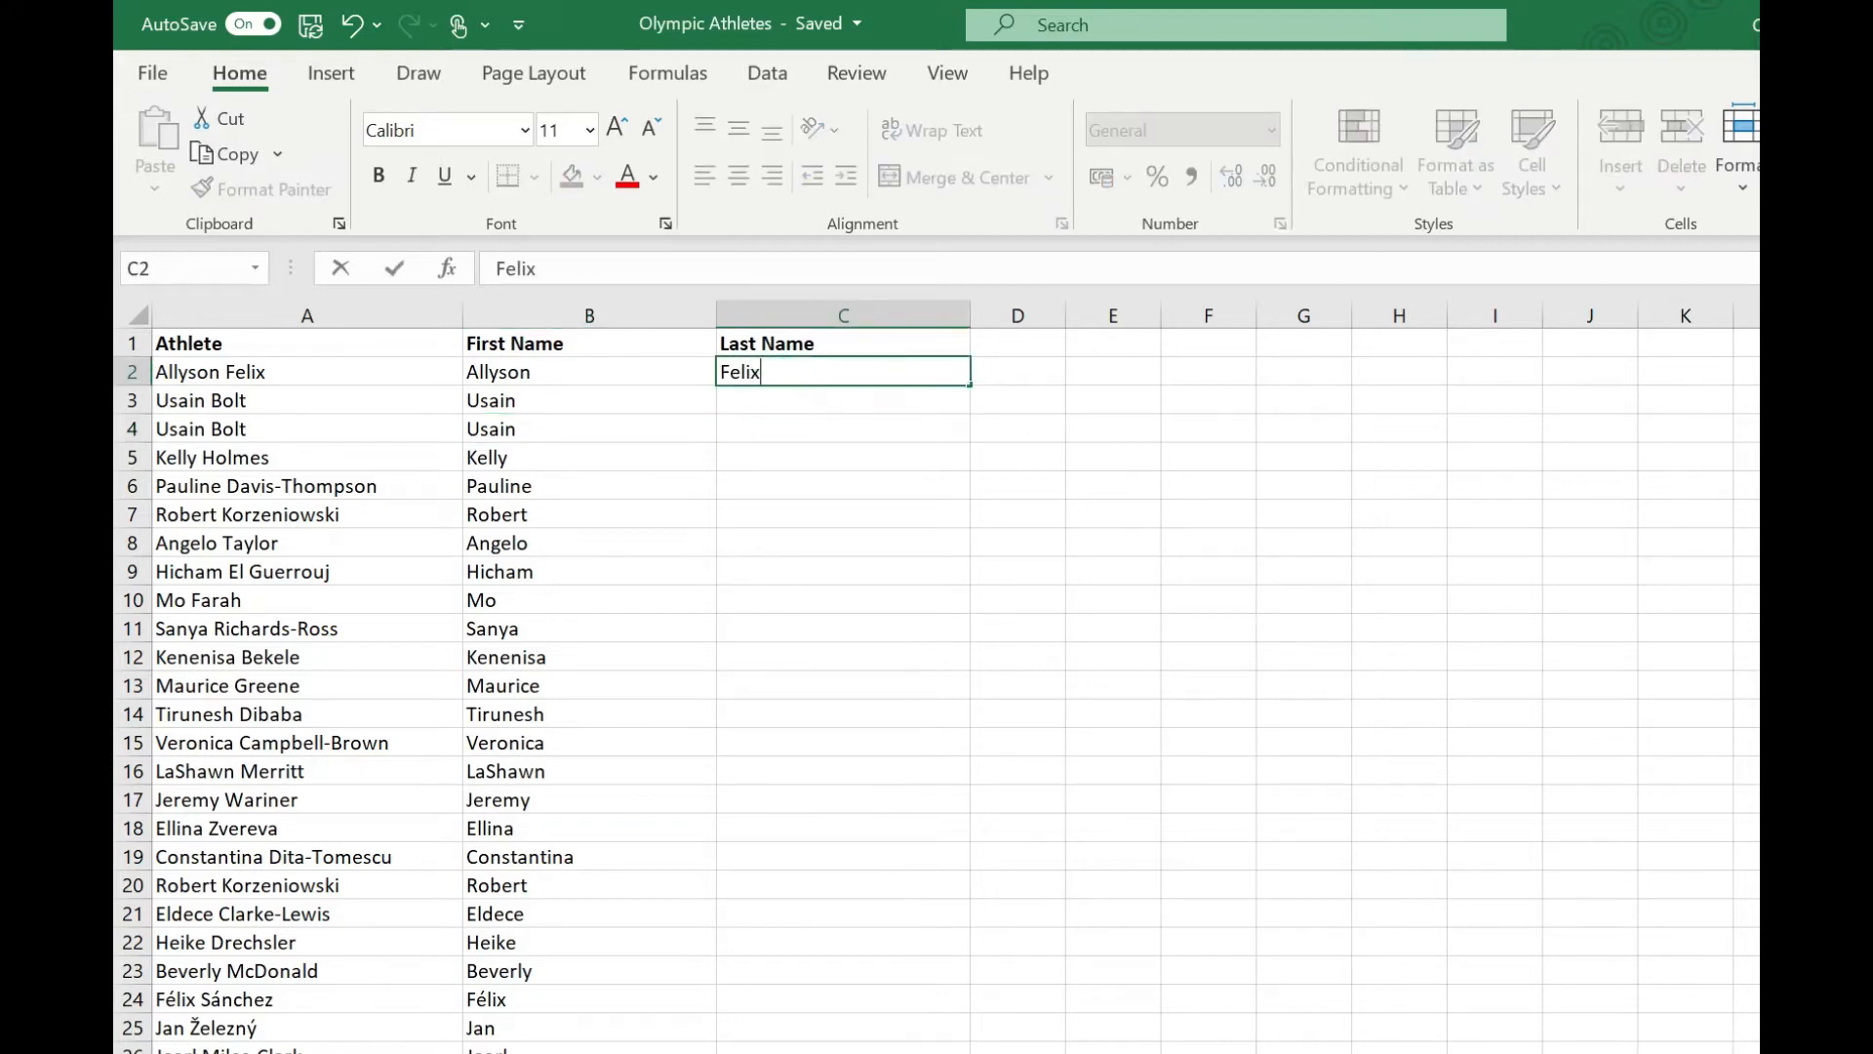
pyautogui.press('Return')
pyautogui.write('Bolt')
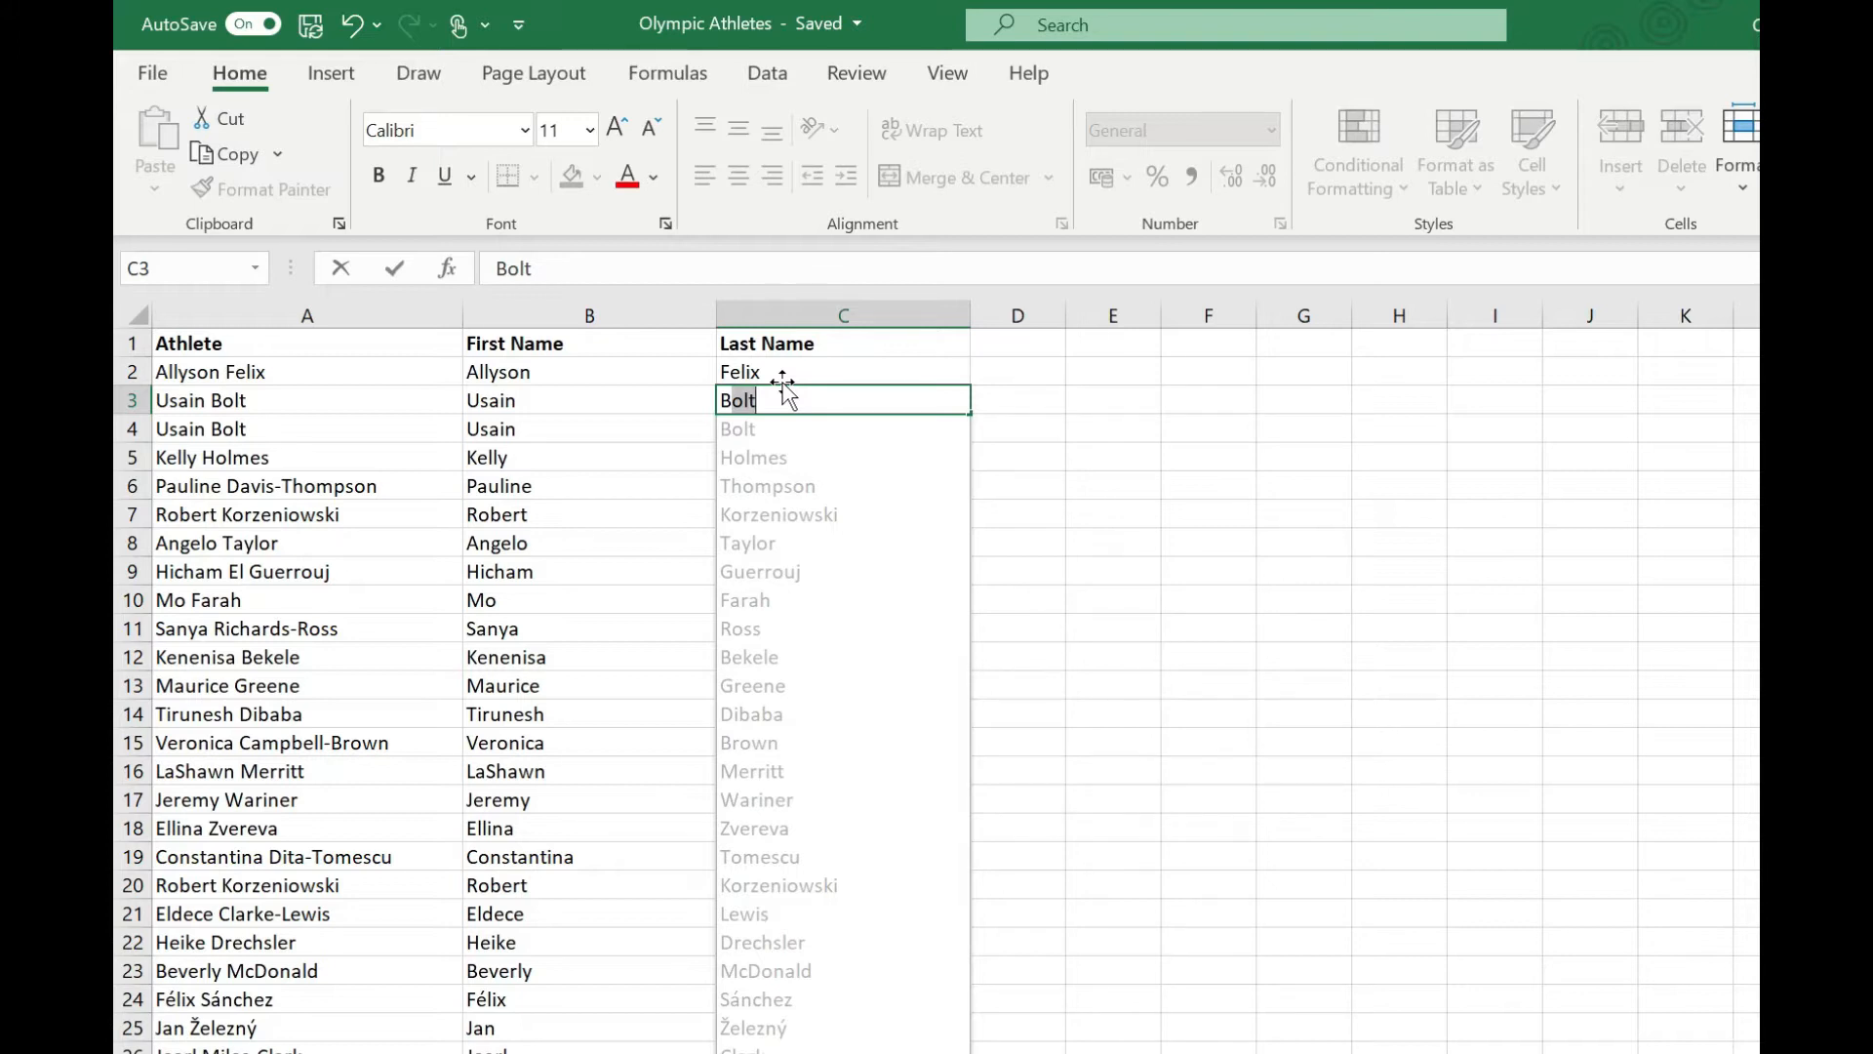
pyautogui.press('Return')
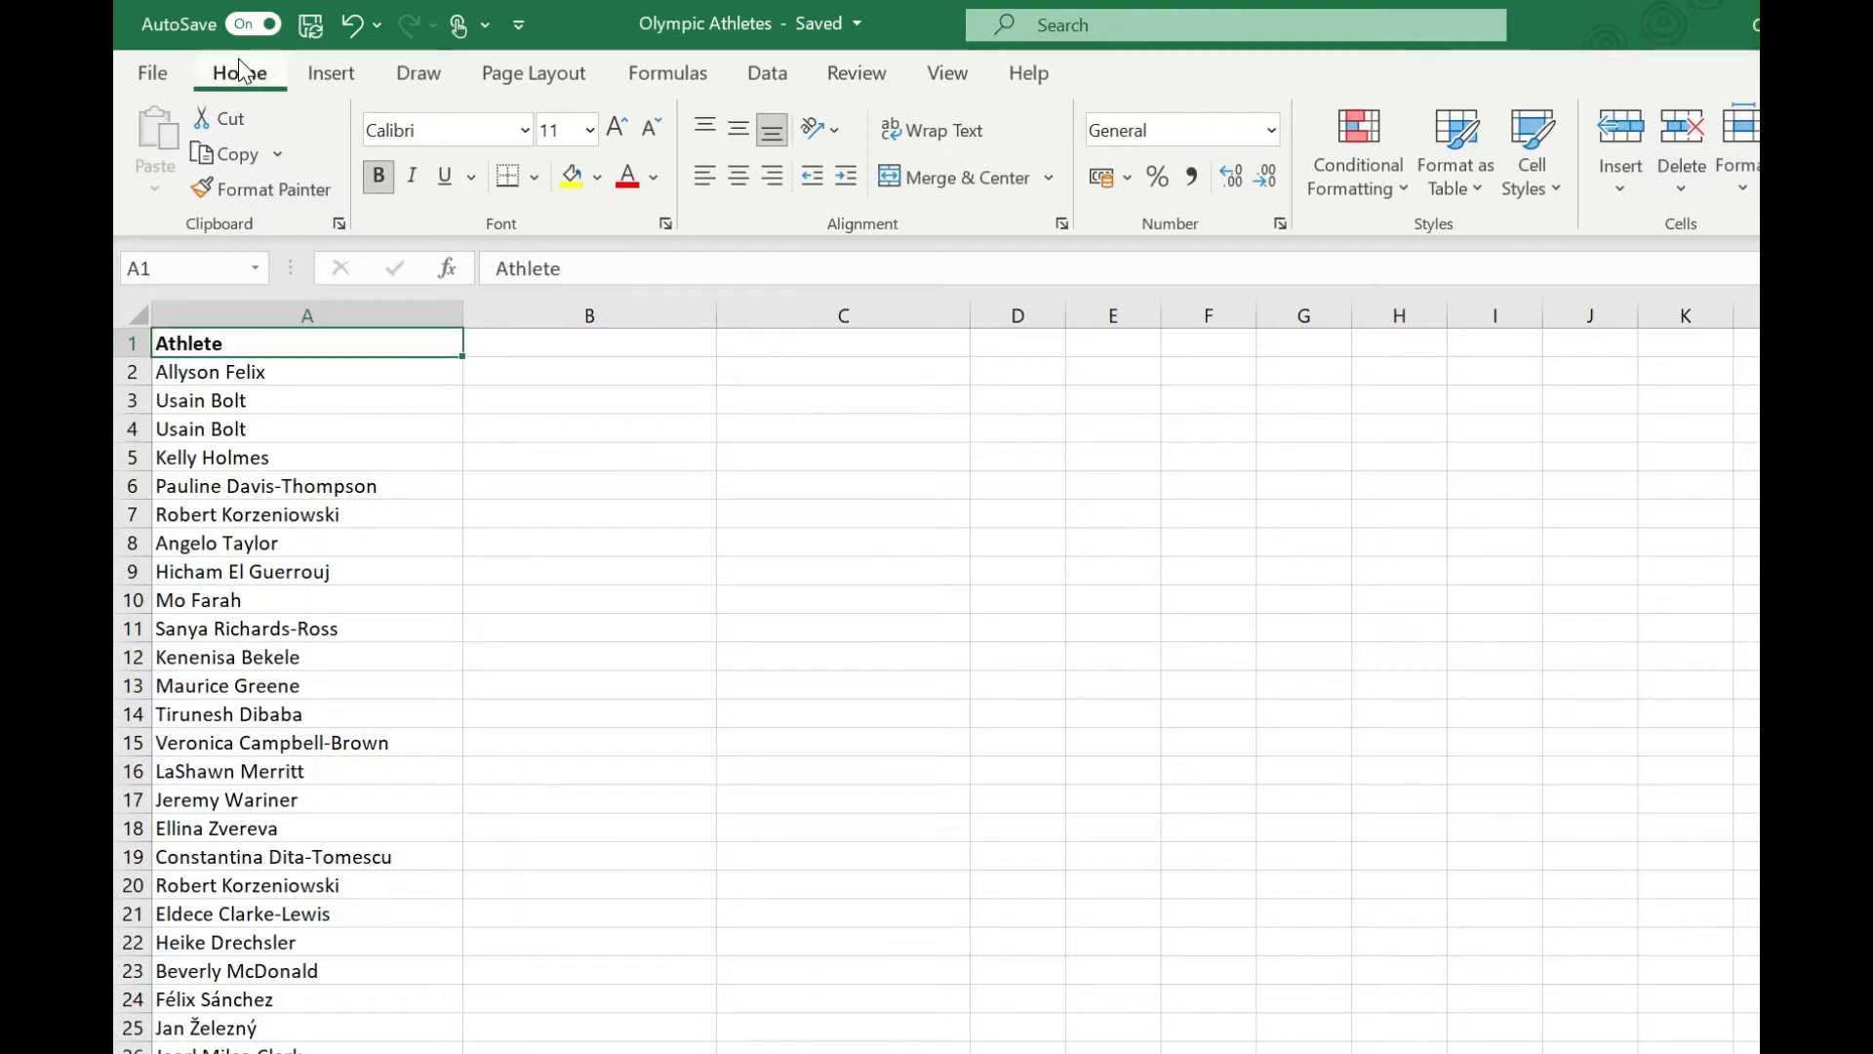
# Split the athlete names from A2 to the end of the list with Text to Columns, using Space instead of Tab as delimiter.
pyautogui.press('Down')
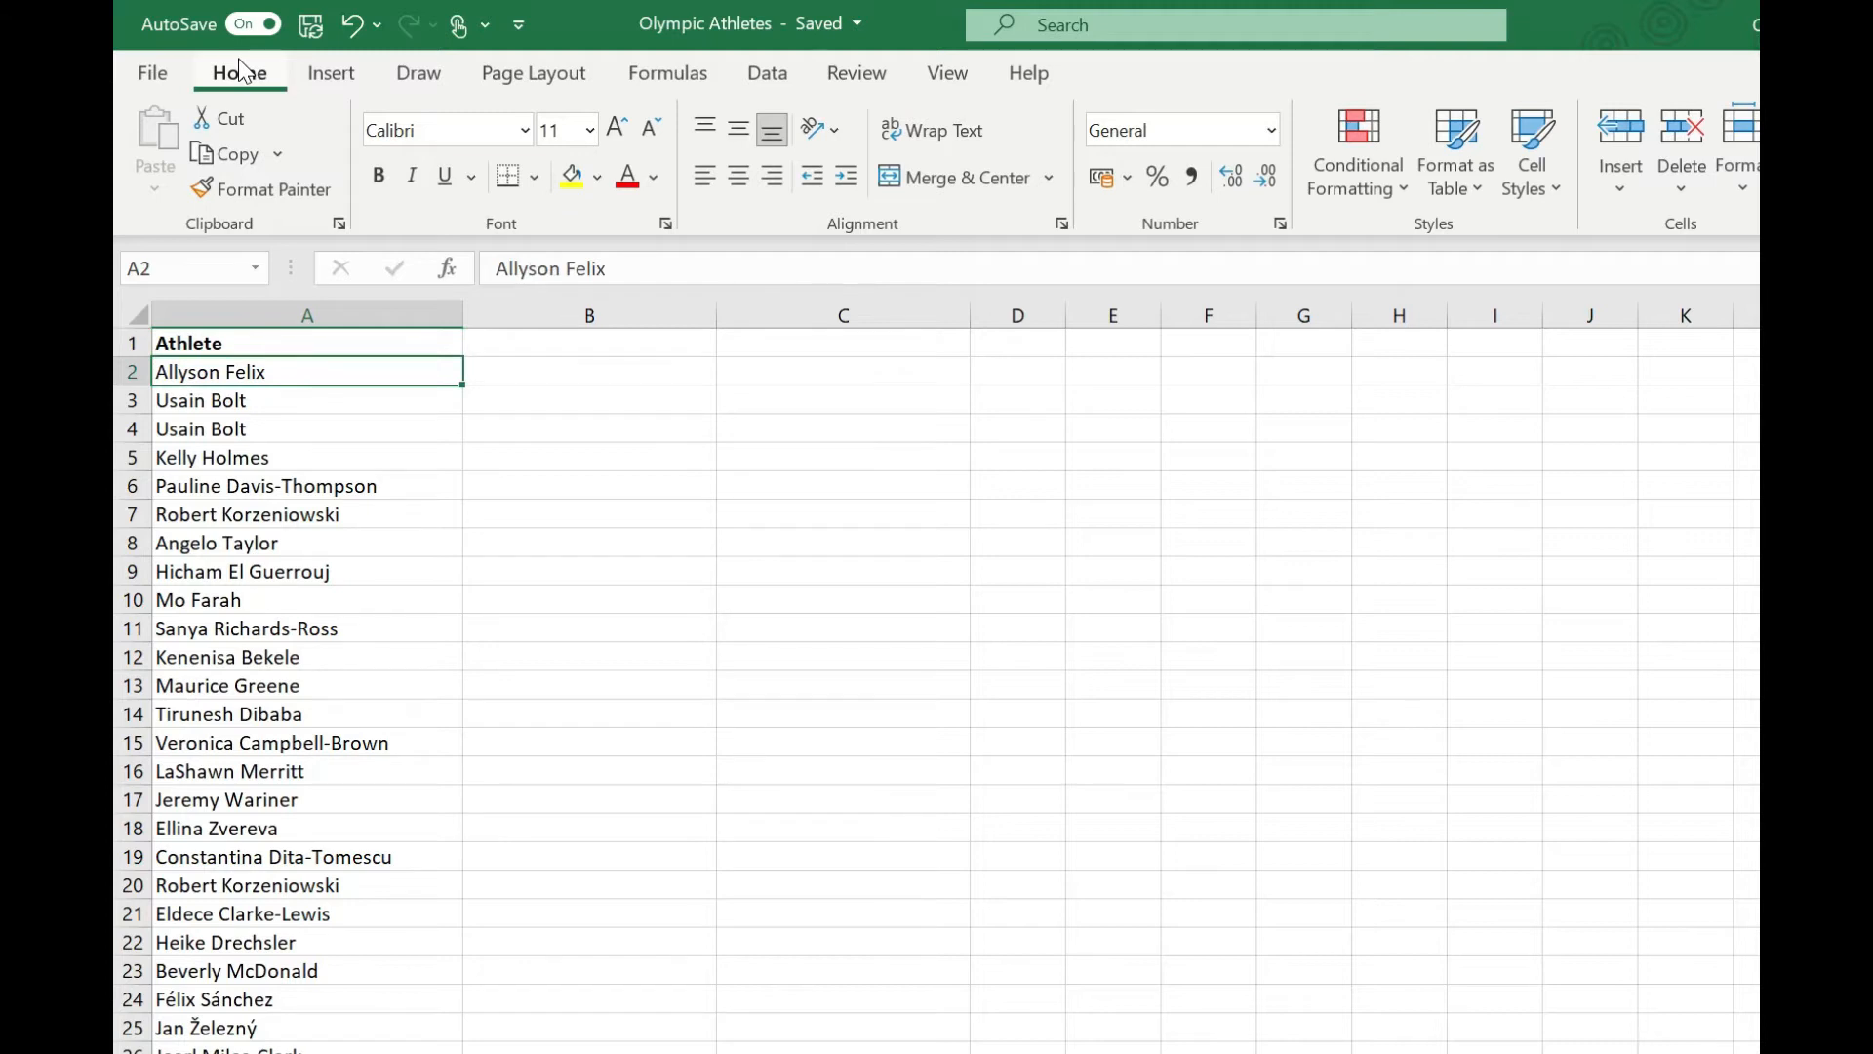
pyautogui.hotkey('ctrl', 'shift', 'Down')
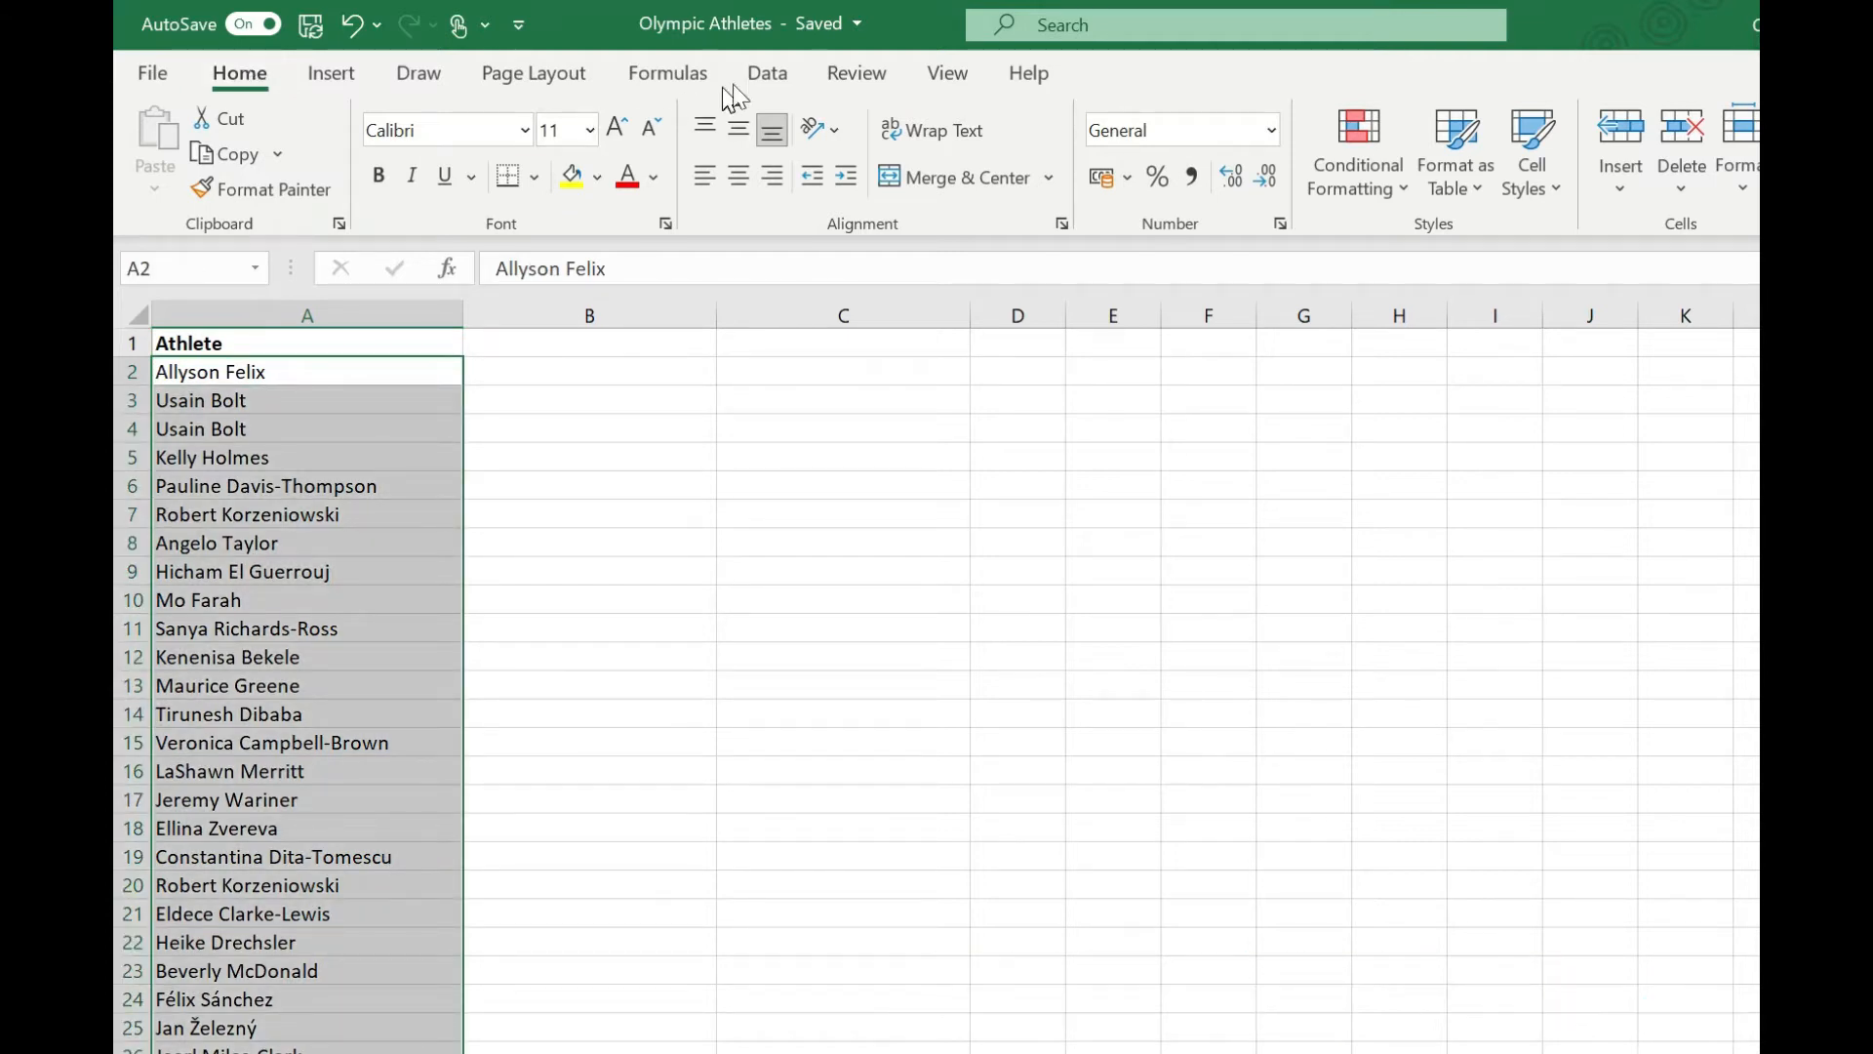
pyautogui.click(767, 74)
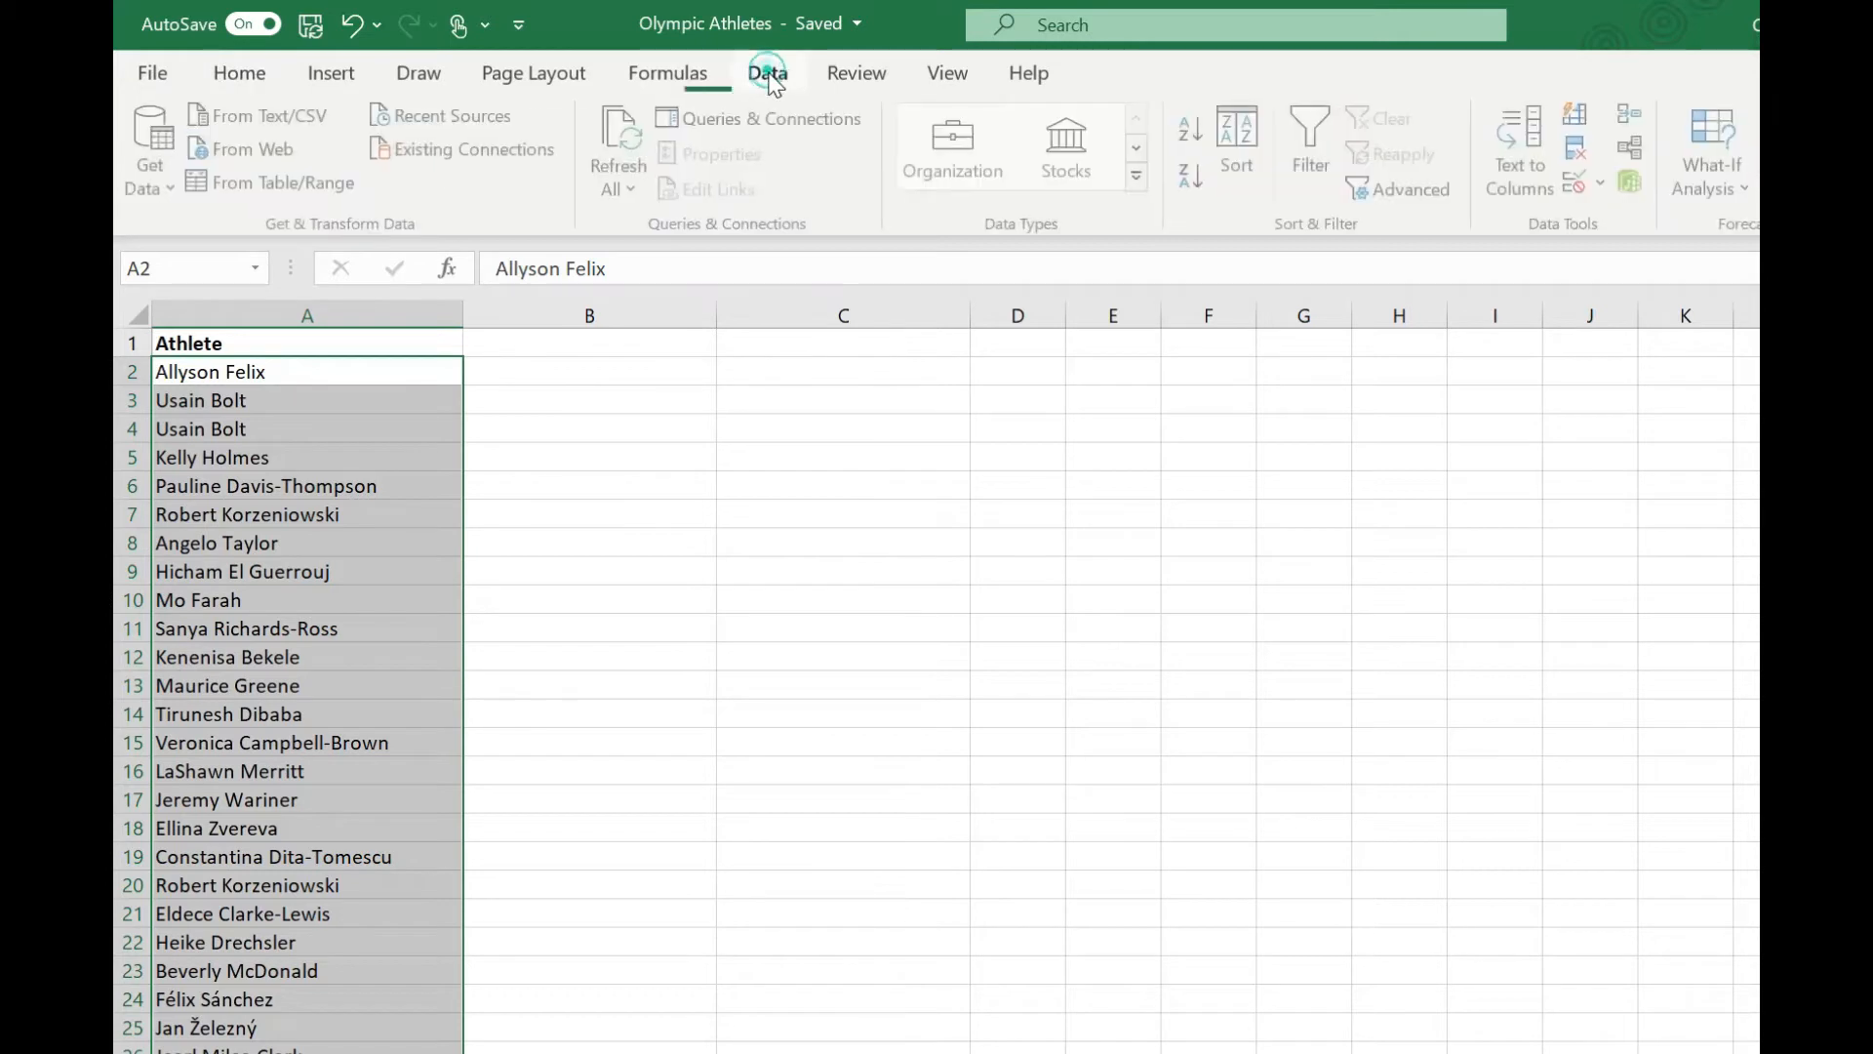
pyautogui.click(1541, 168)
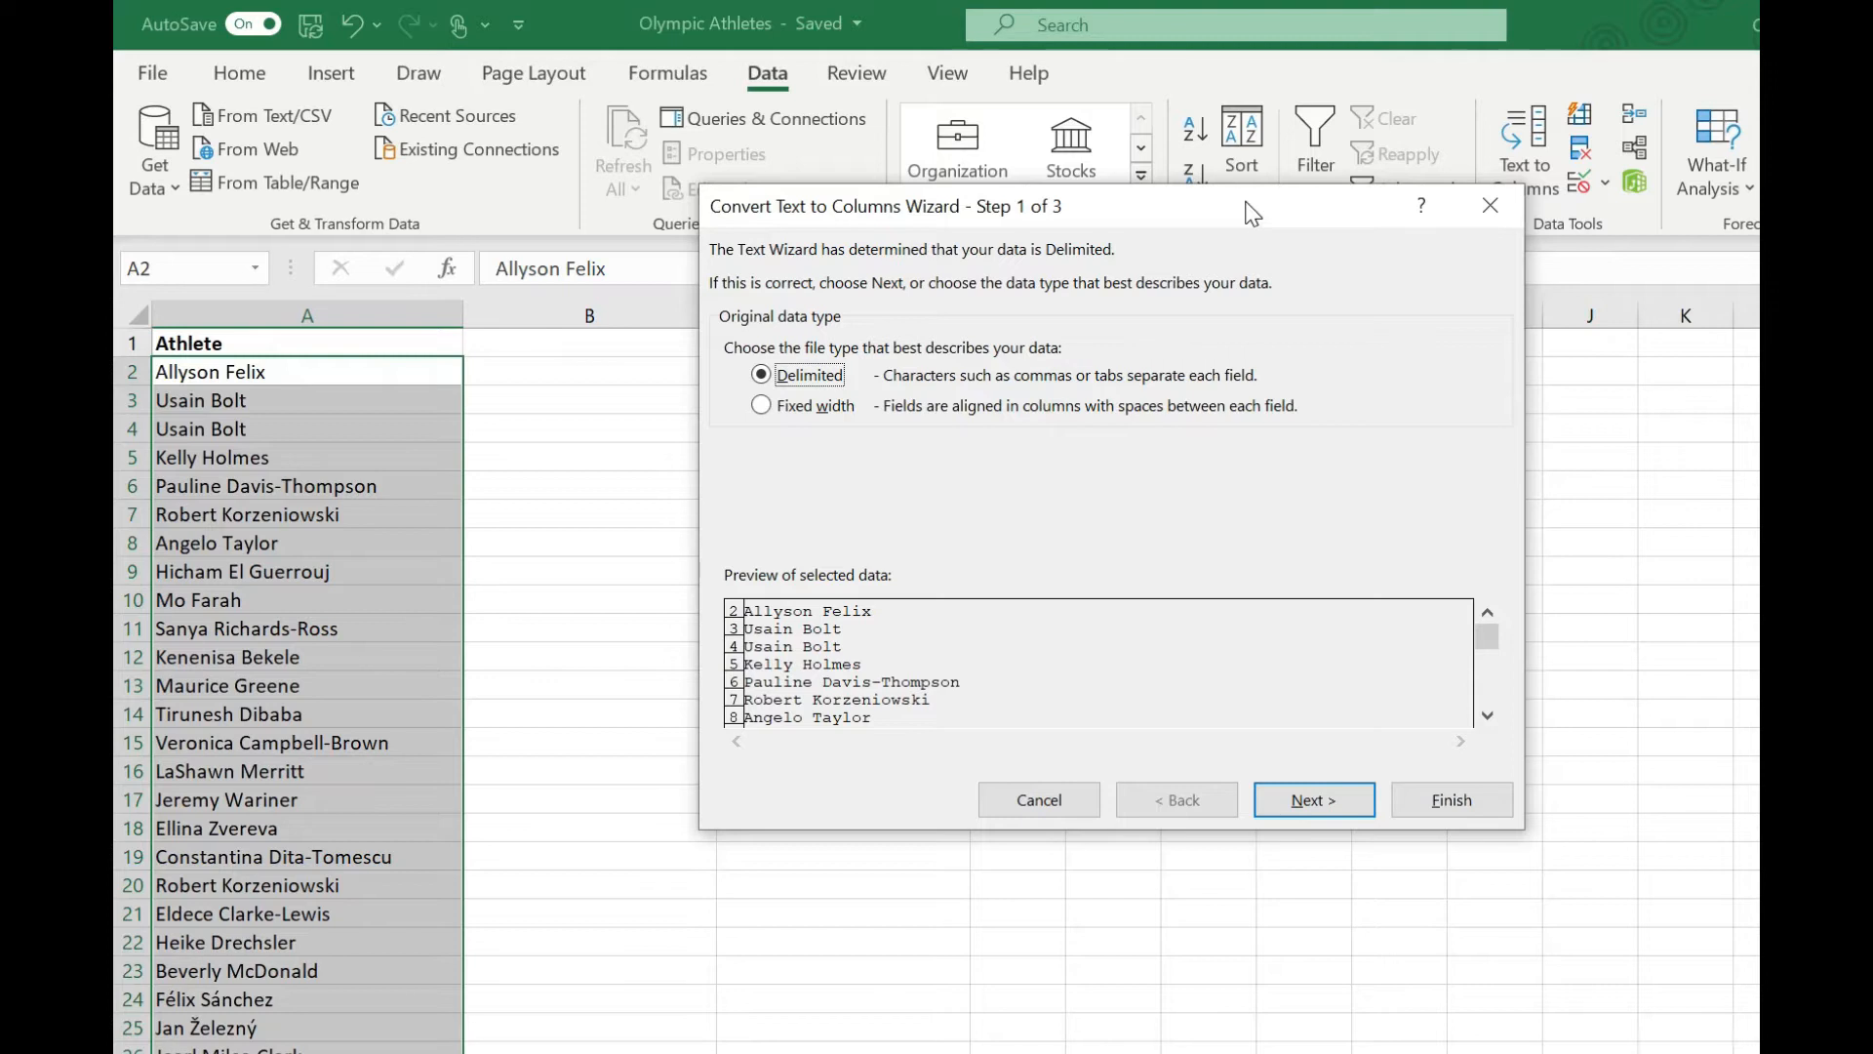
pyautogui.click(1299, 798)
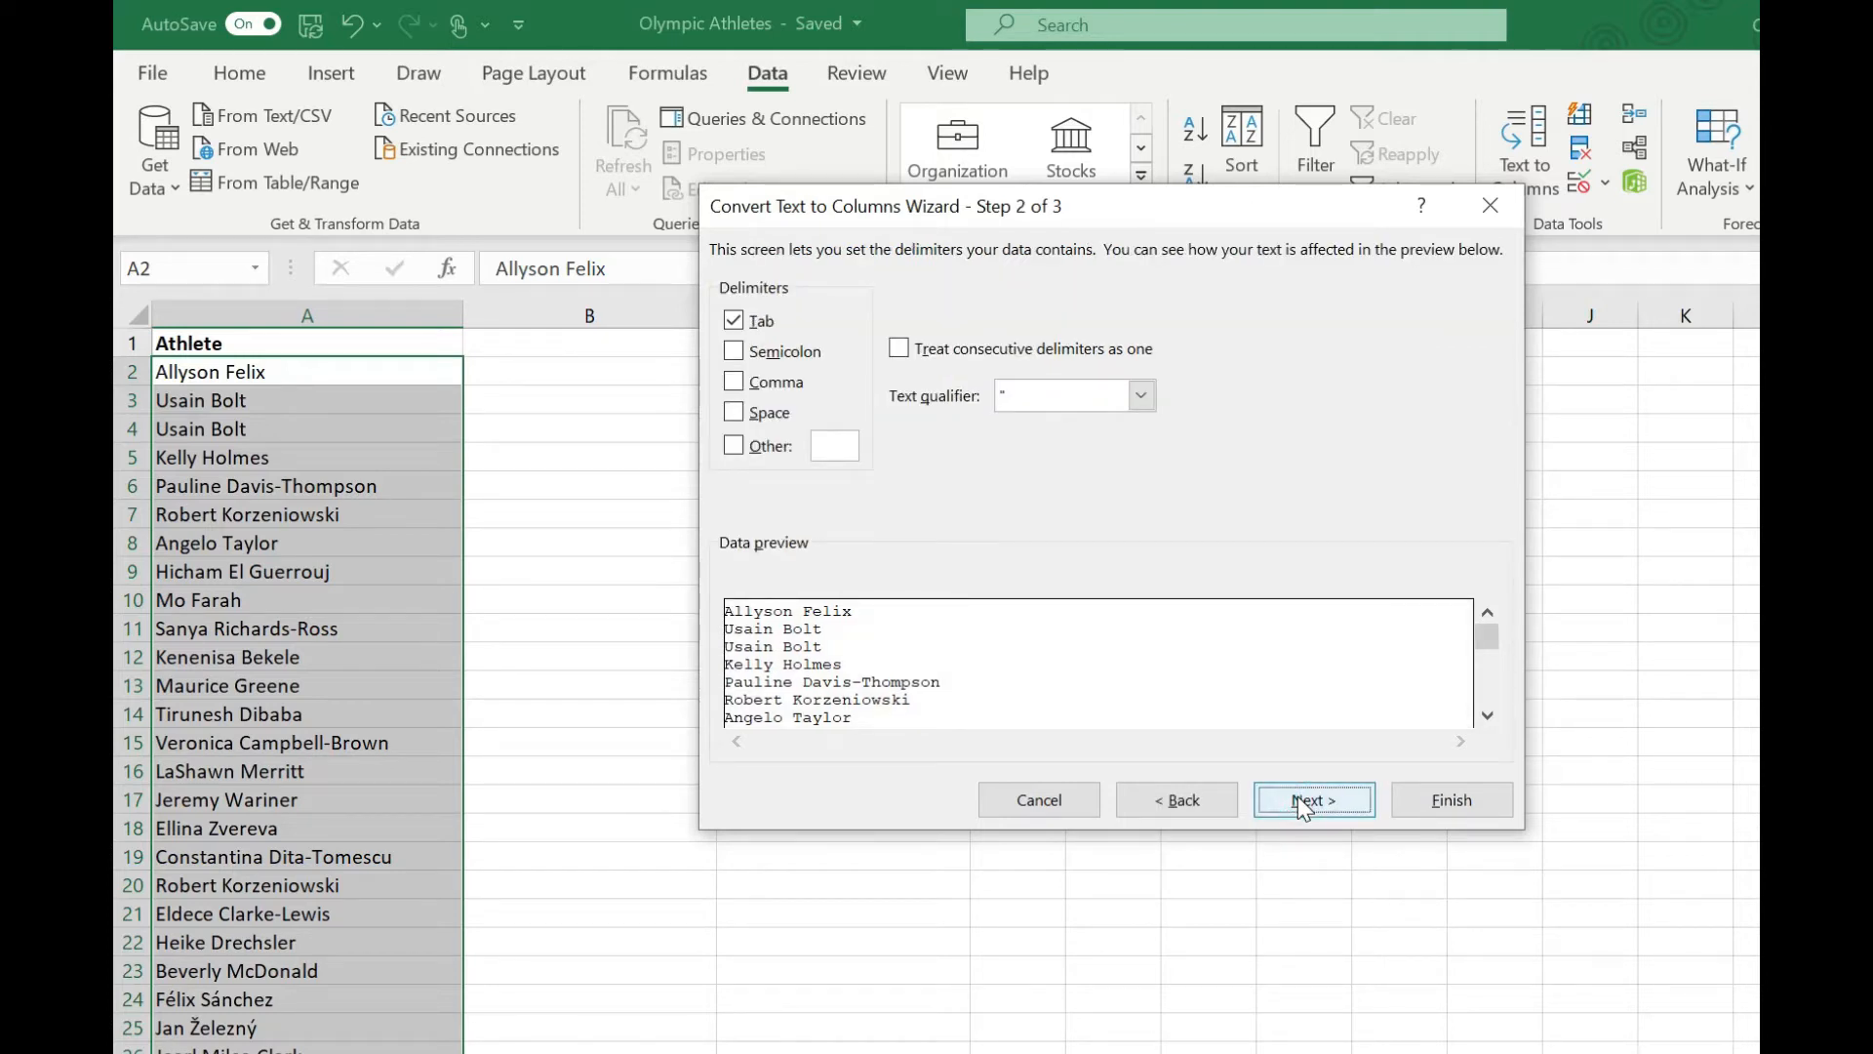
pyautogui.click(734, 412)
pyautogui.click(735, 322)
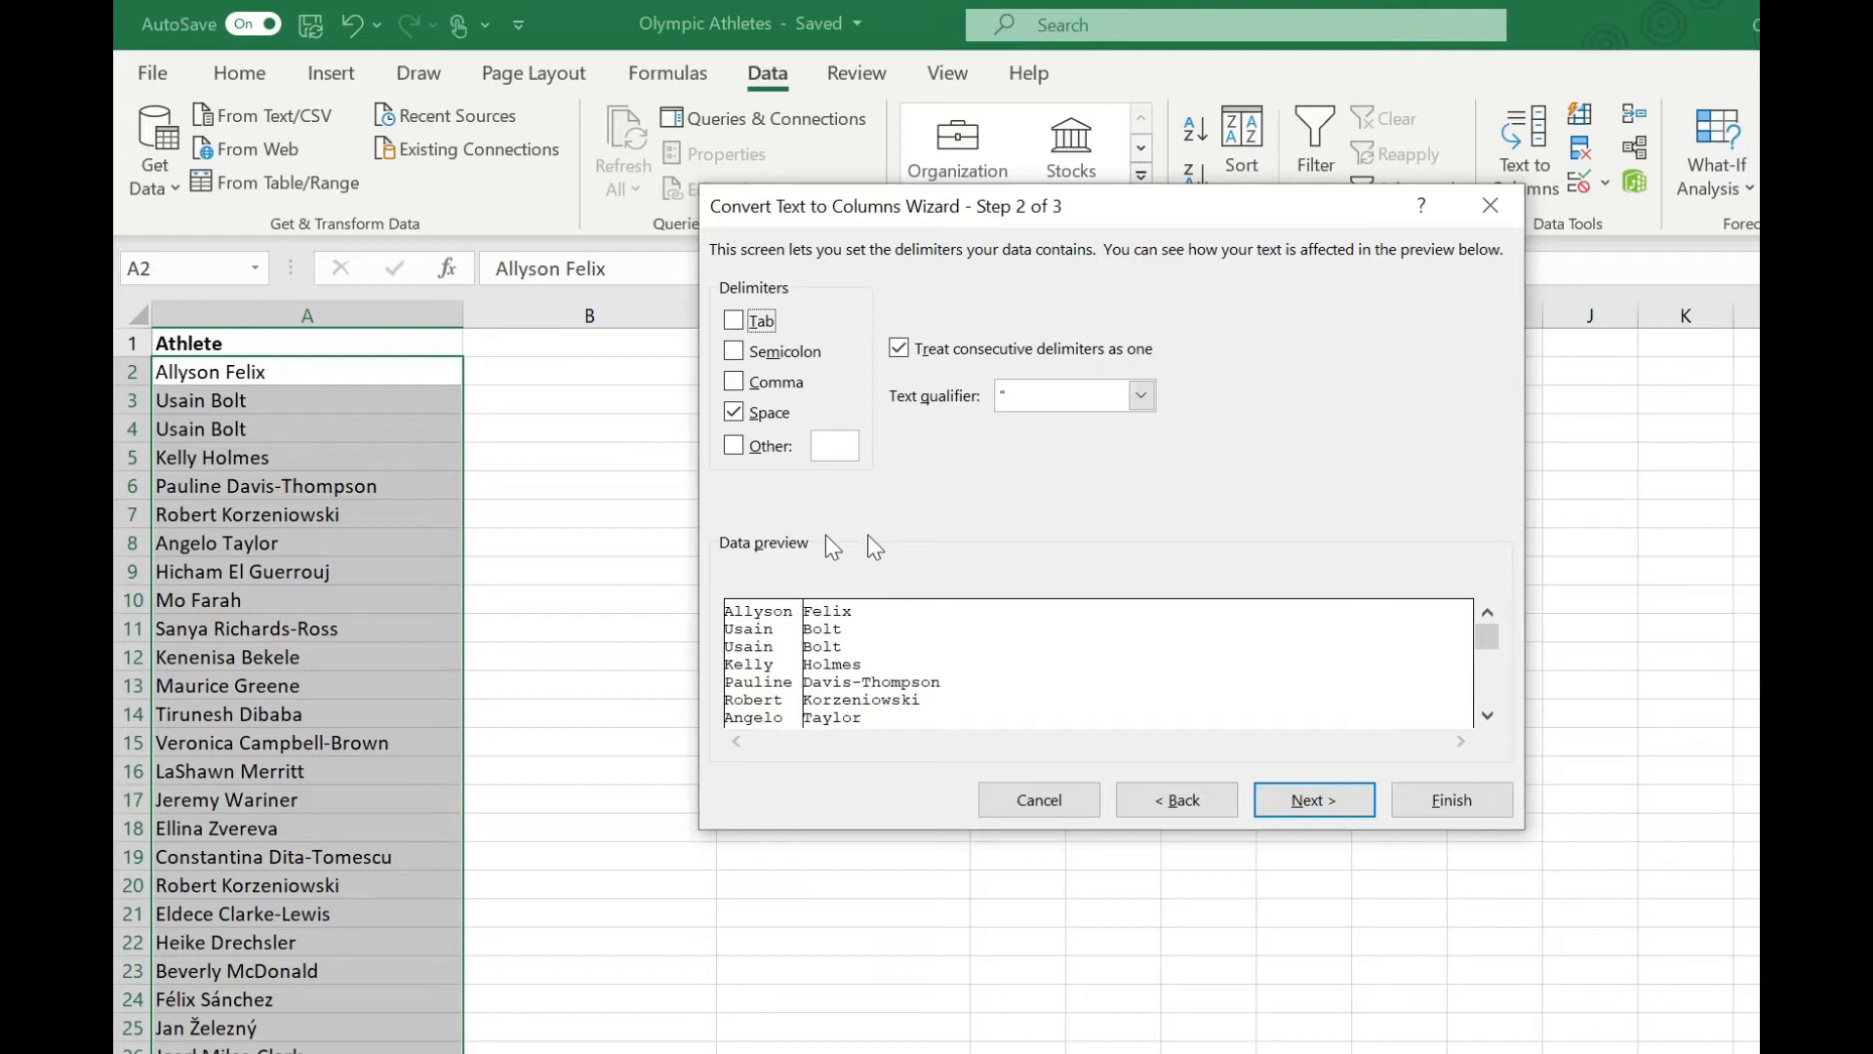
pyautogui.click(1321, 805)
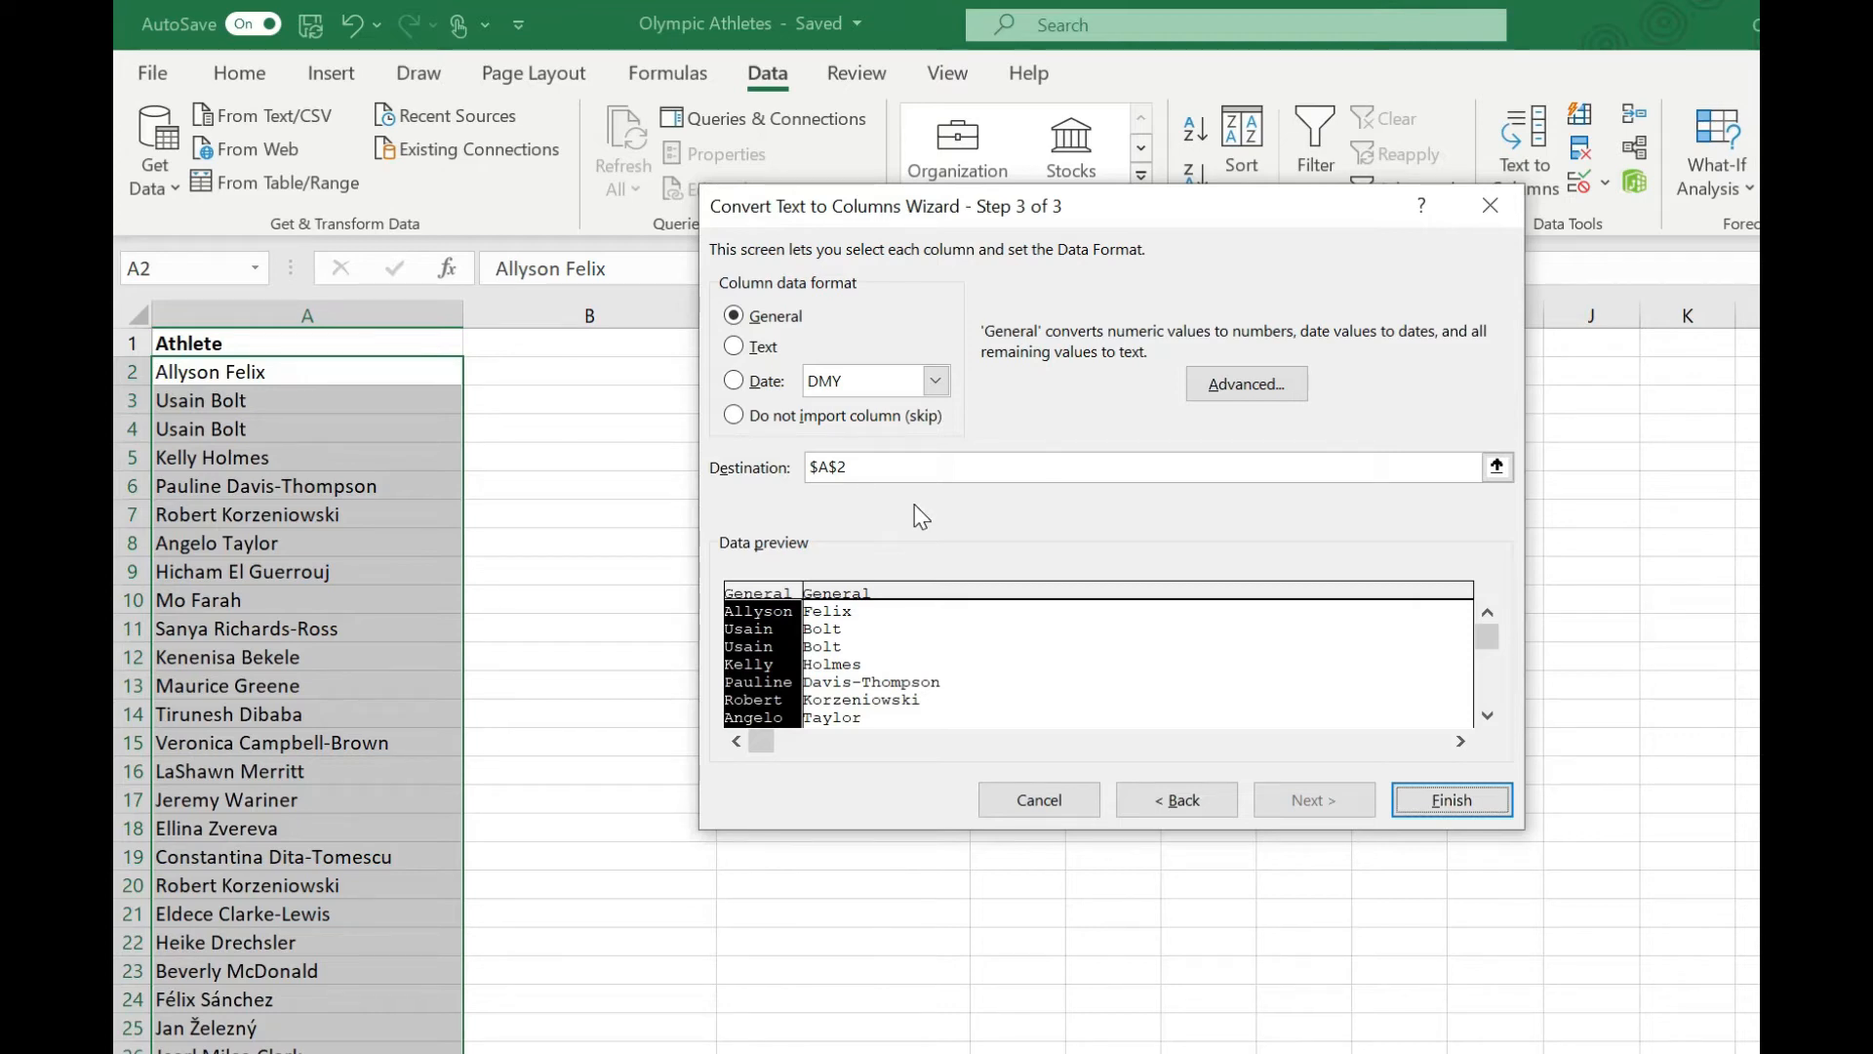
pyautogui.click(1451, 799)
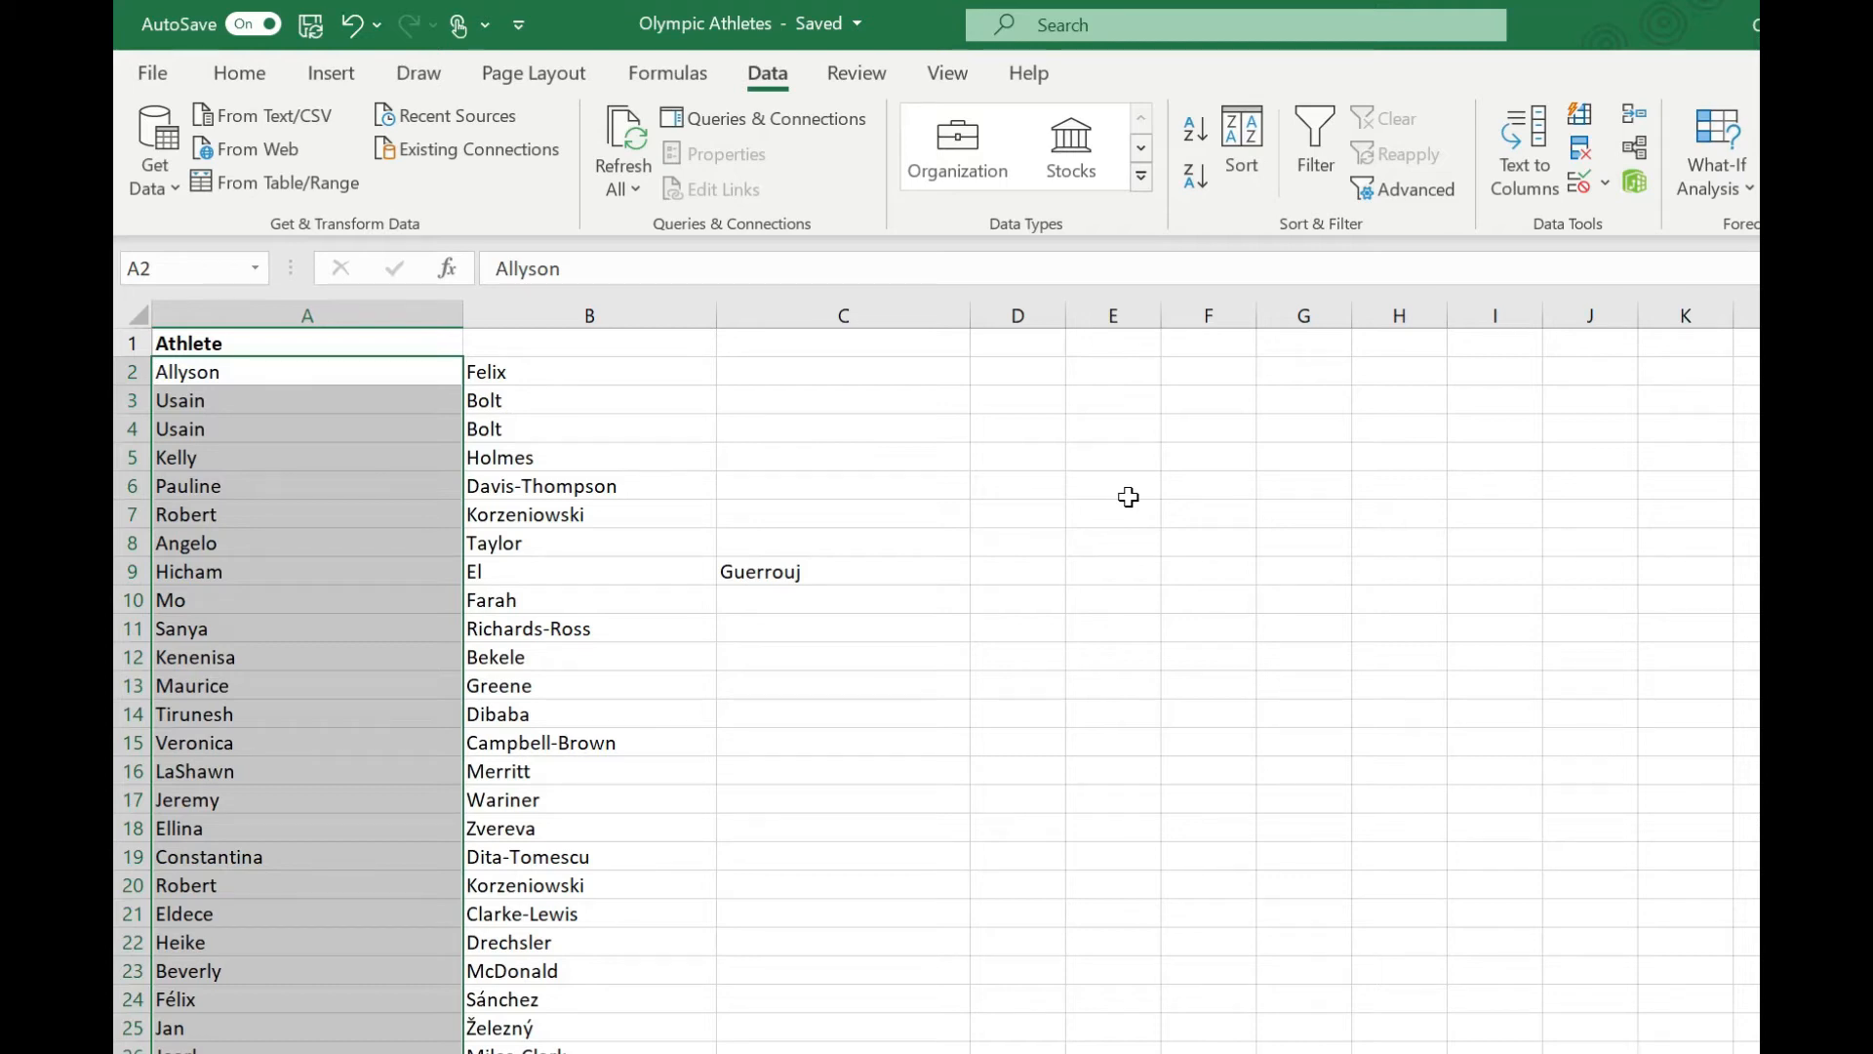
# Undo the Text to Columns split of the athlete names.
pyautogui.click(623, 482)
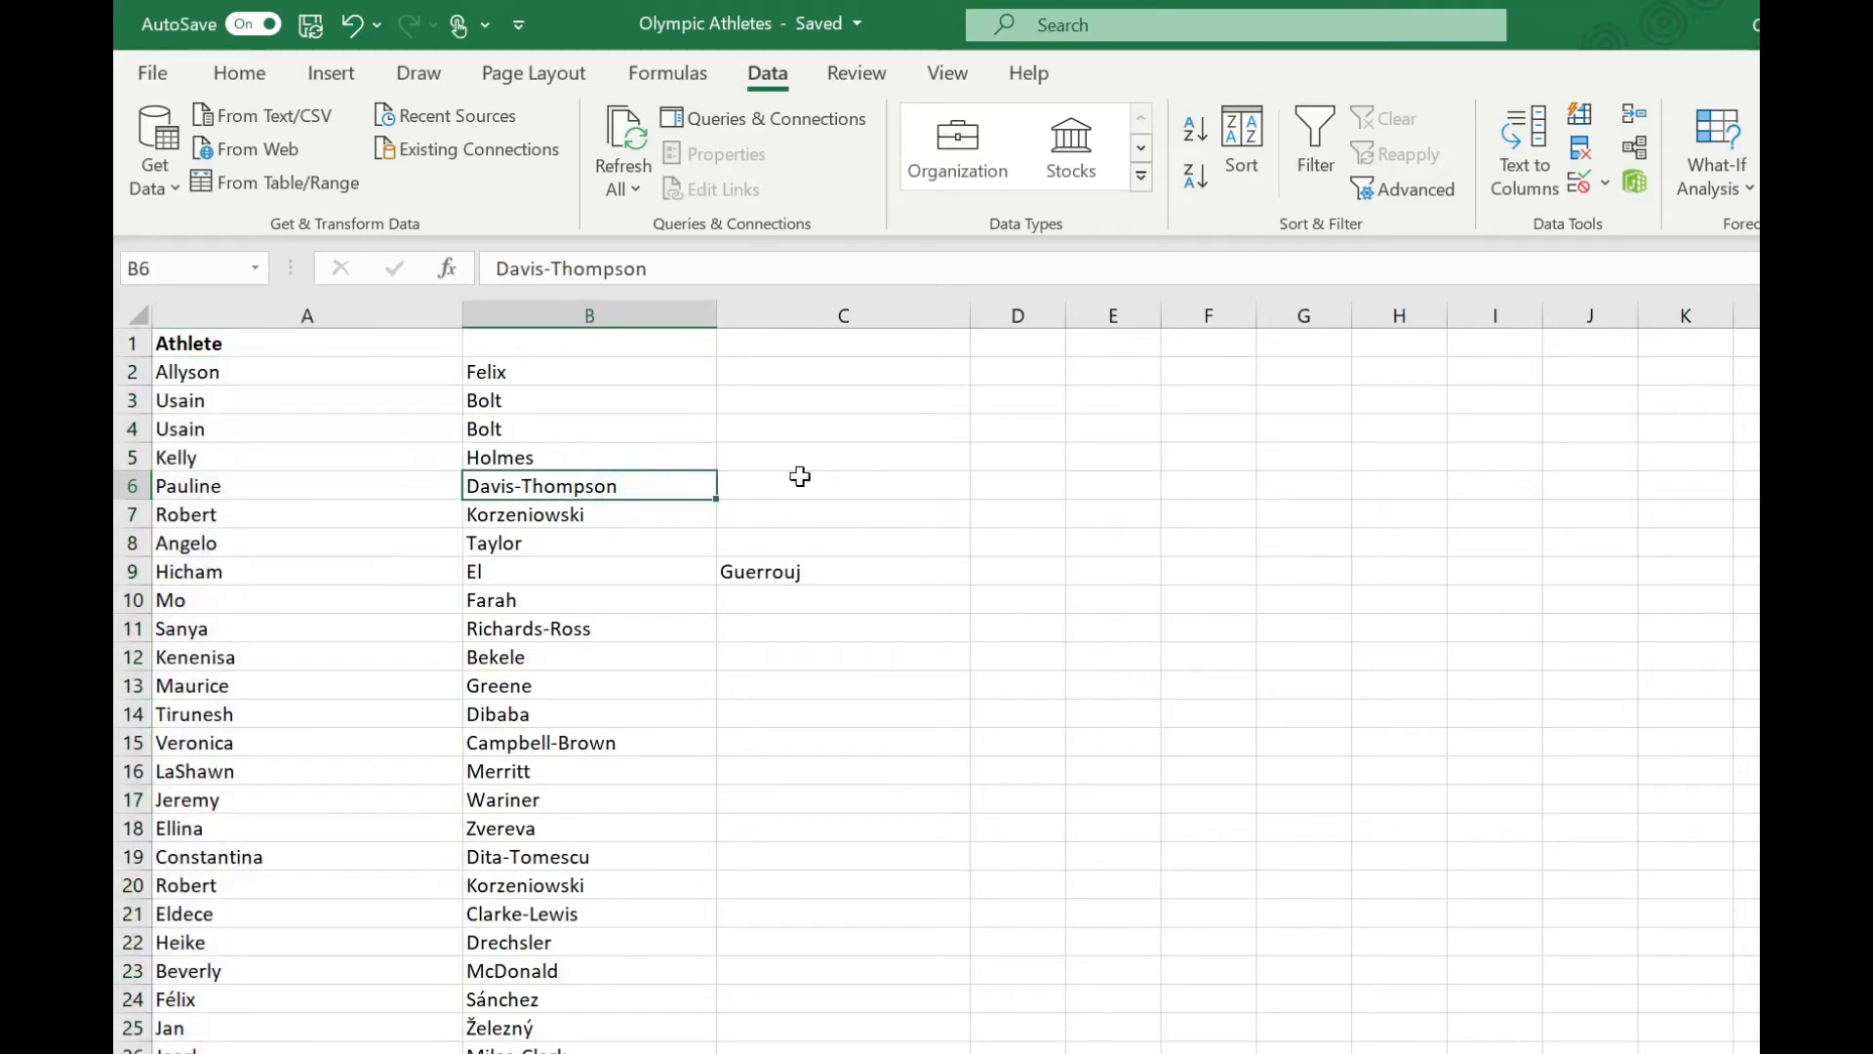
pyautogui.click(654, 628)
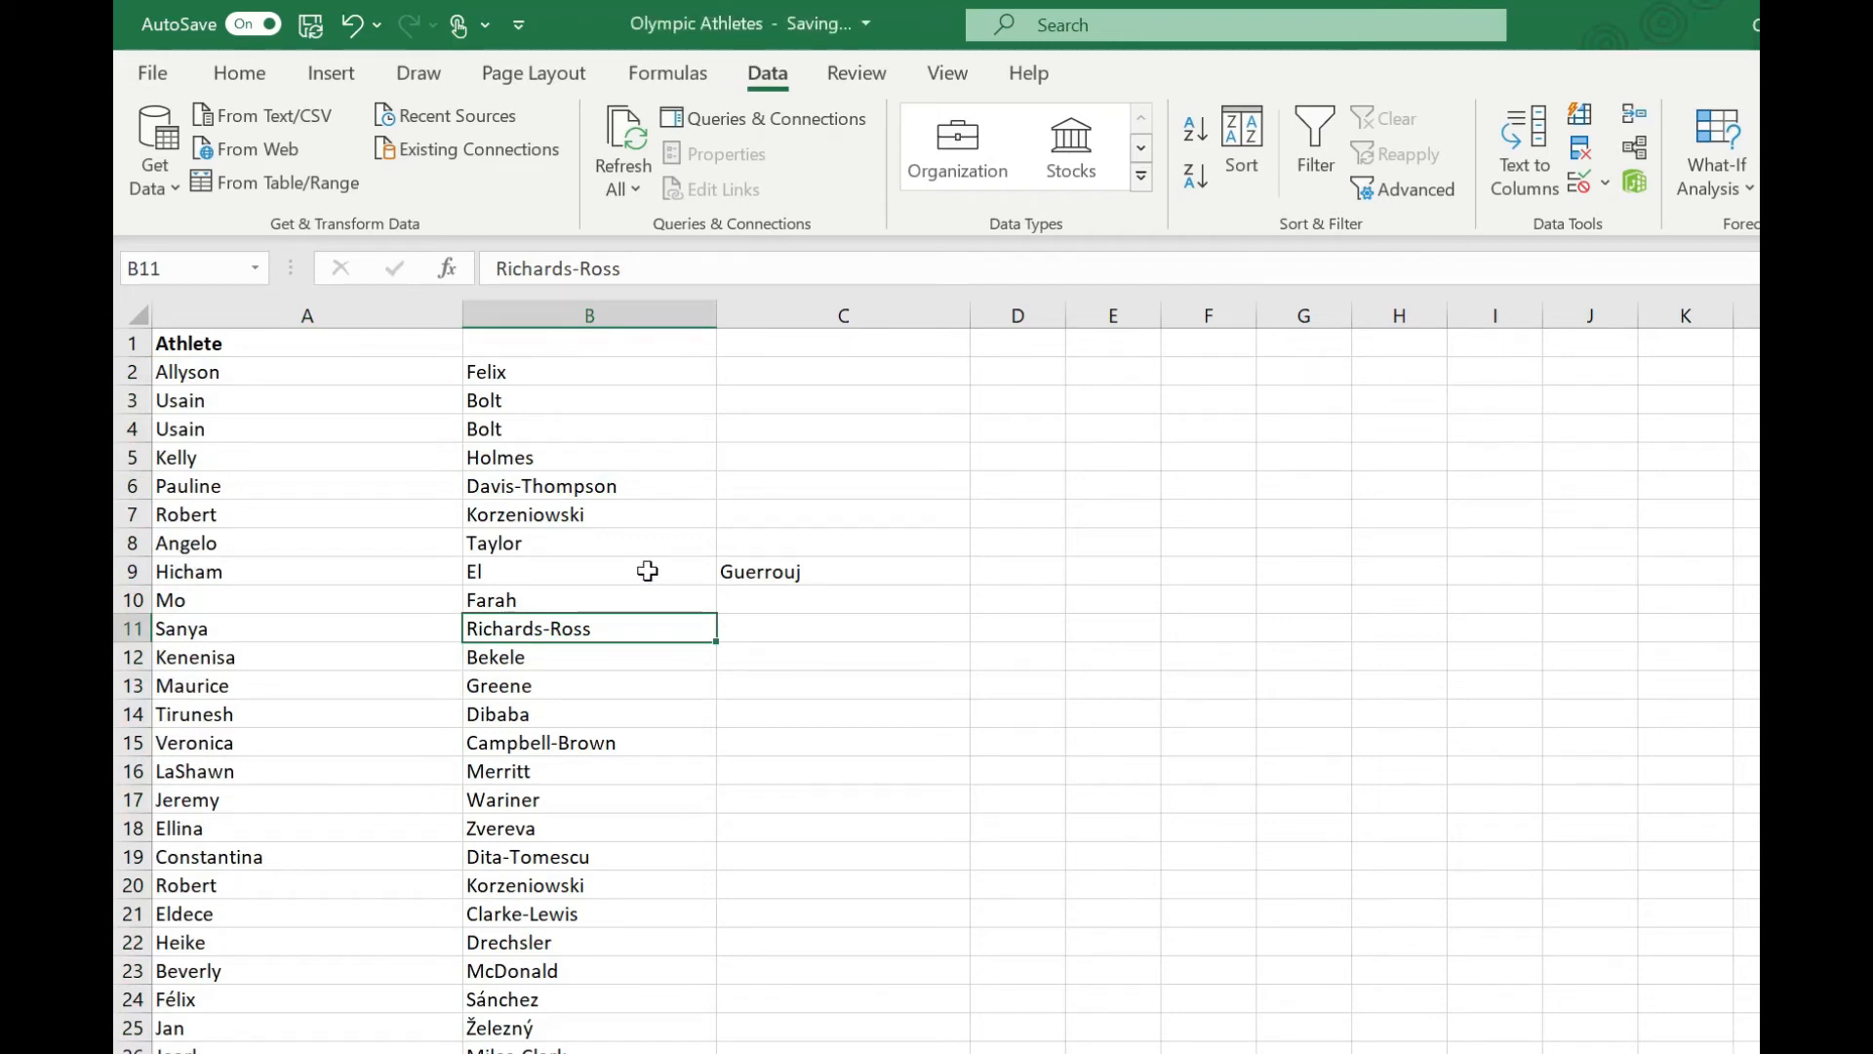
pyautogui.hotkey('ctrl', 'z')
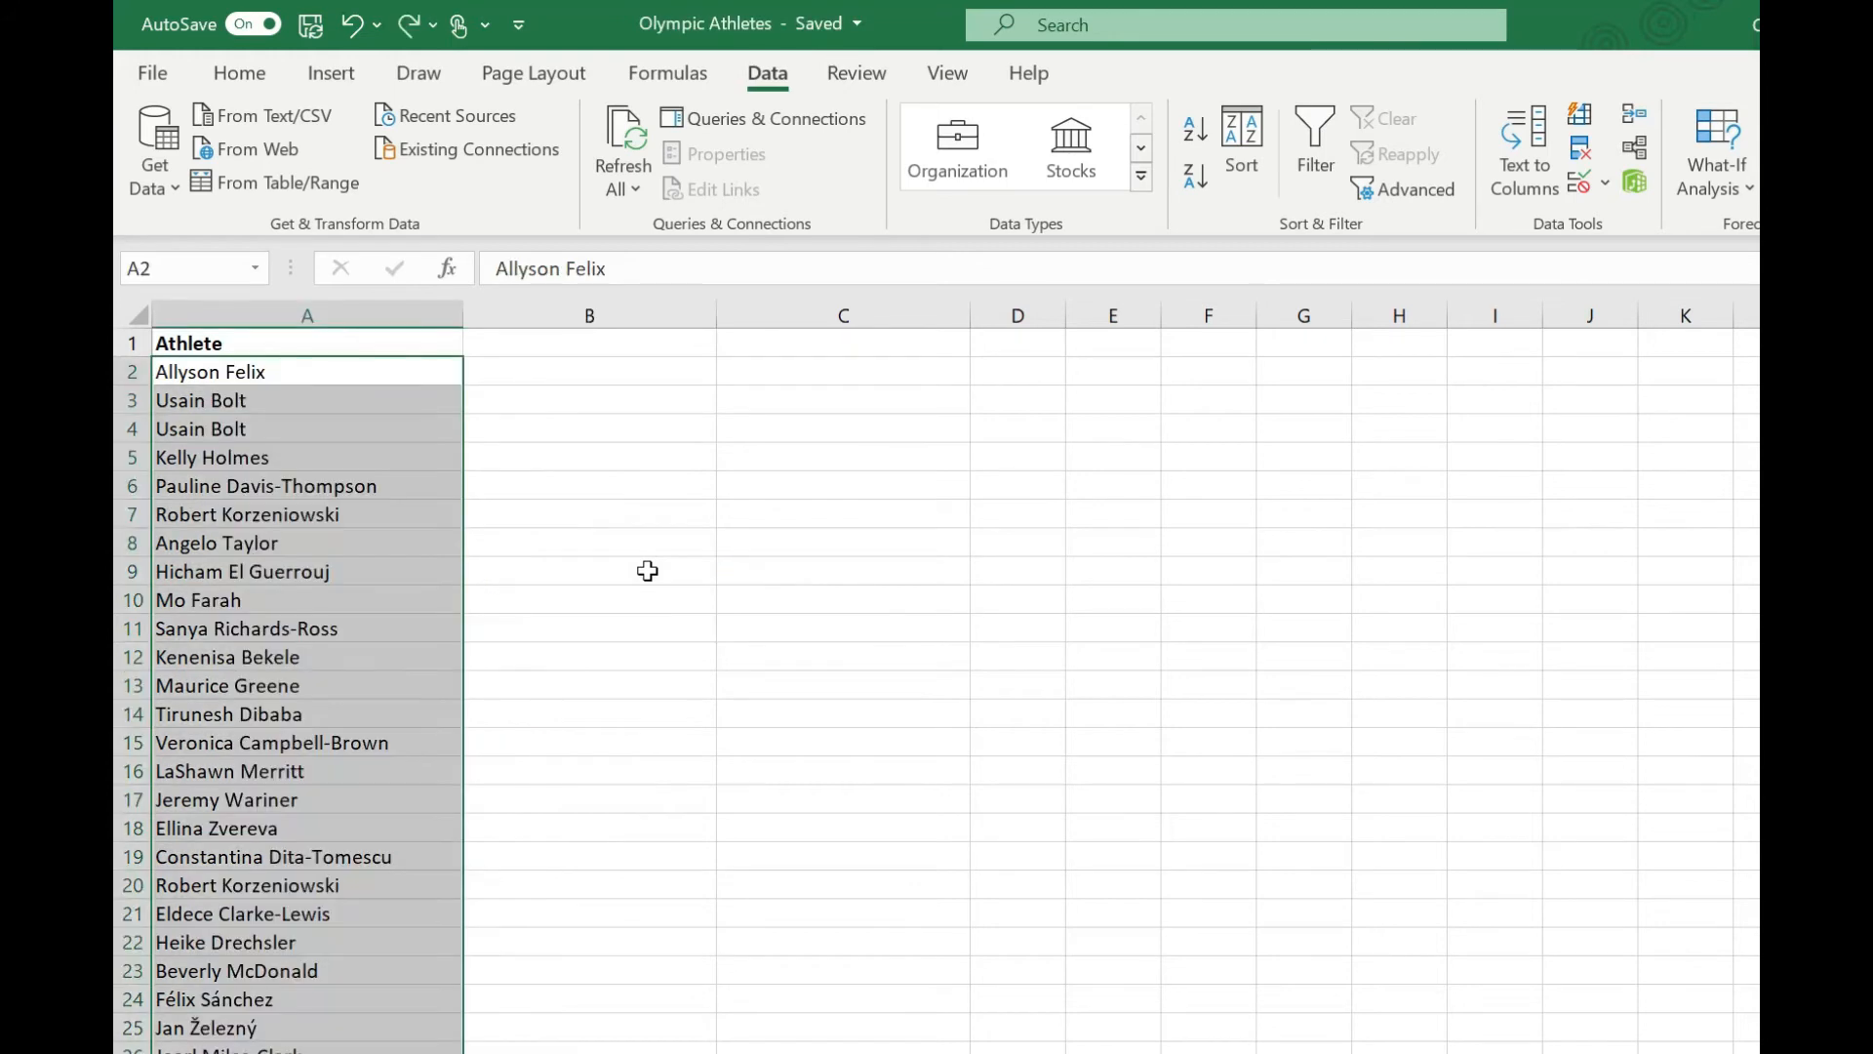
# Enclose the two-word surname El Guerrouj in A9 in double quotation marks.
pyautogui.doubleClick(228, 570)
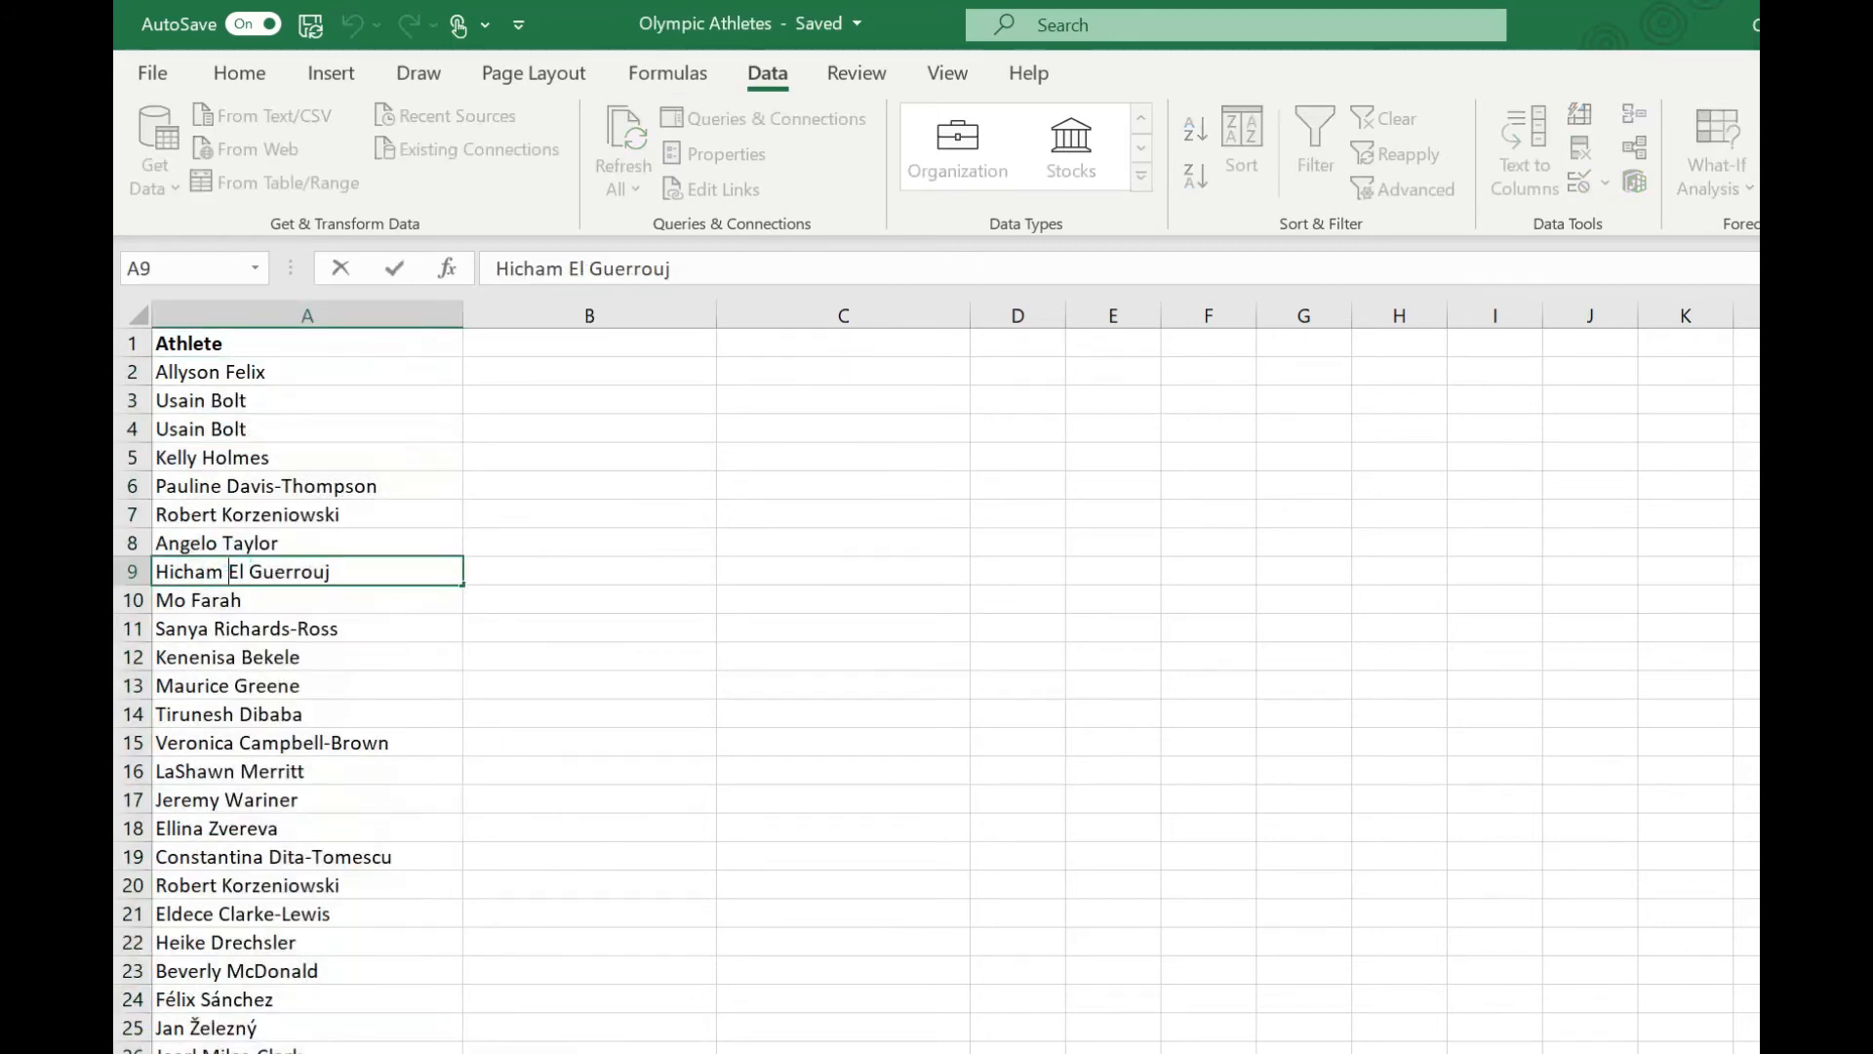
pyautogui.write('"')
pyautogui.press('End')
pyautogui.write('"')
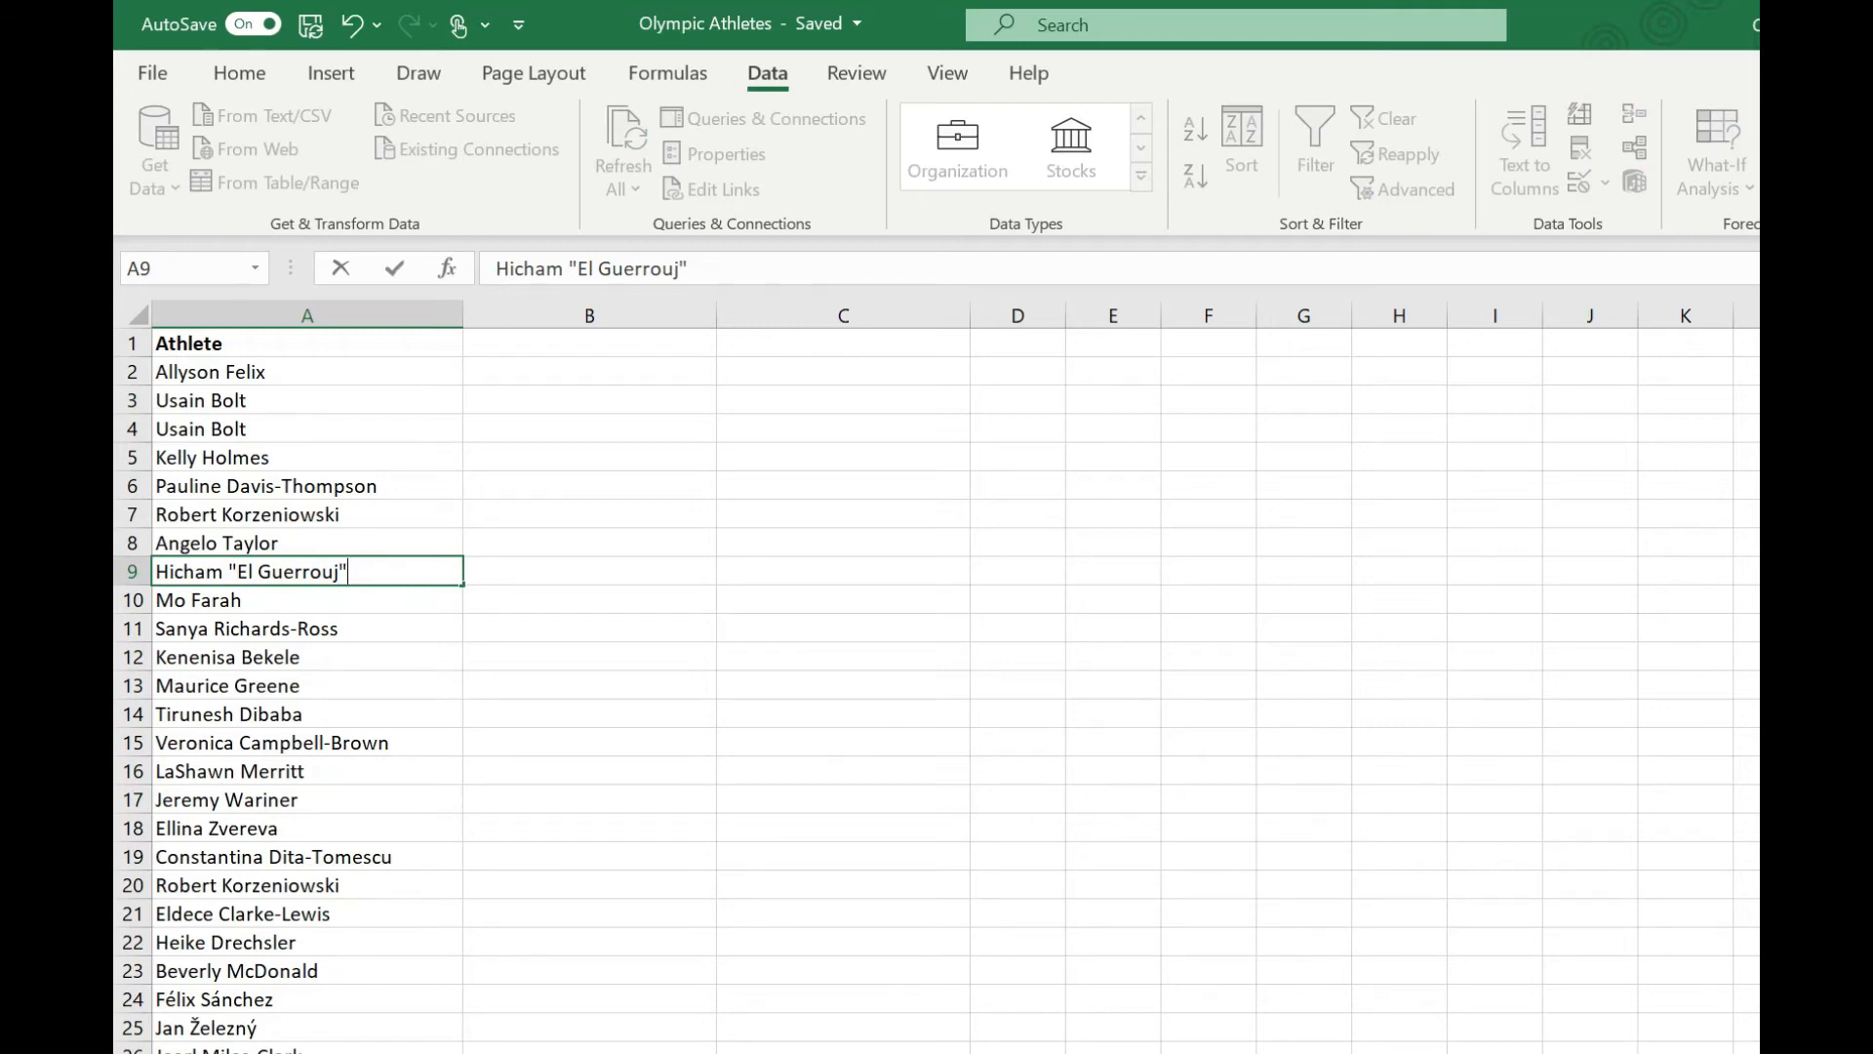
pyautogui.press('Return')
# Split the whole athlete list from A2 with Text to Columns, delimited by Space with the double quote as text qualifier.
pyautogui.click(381, 371)
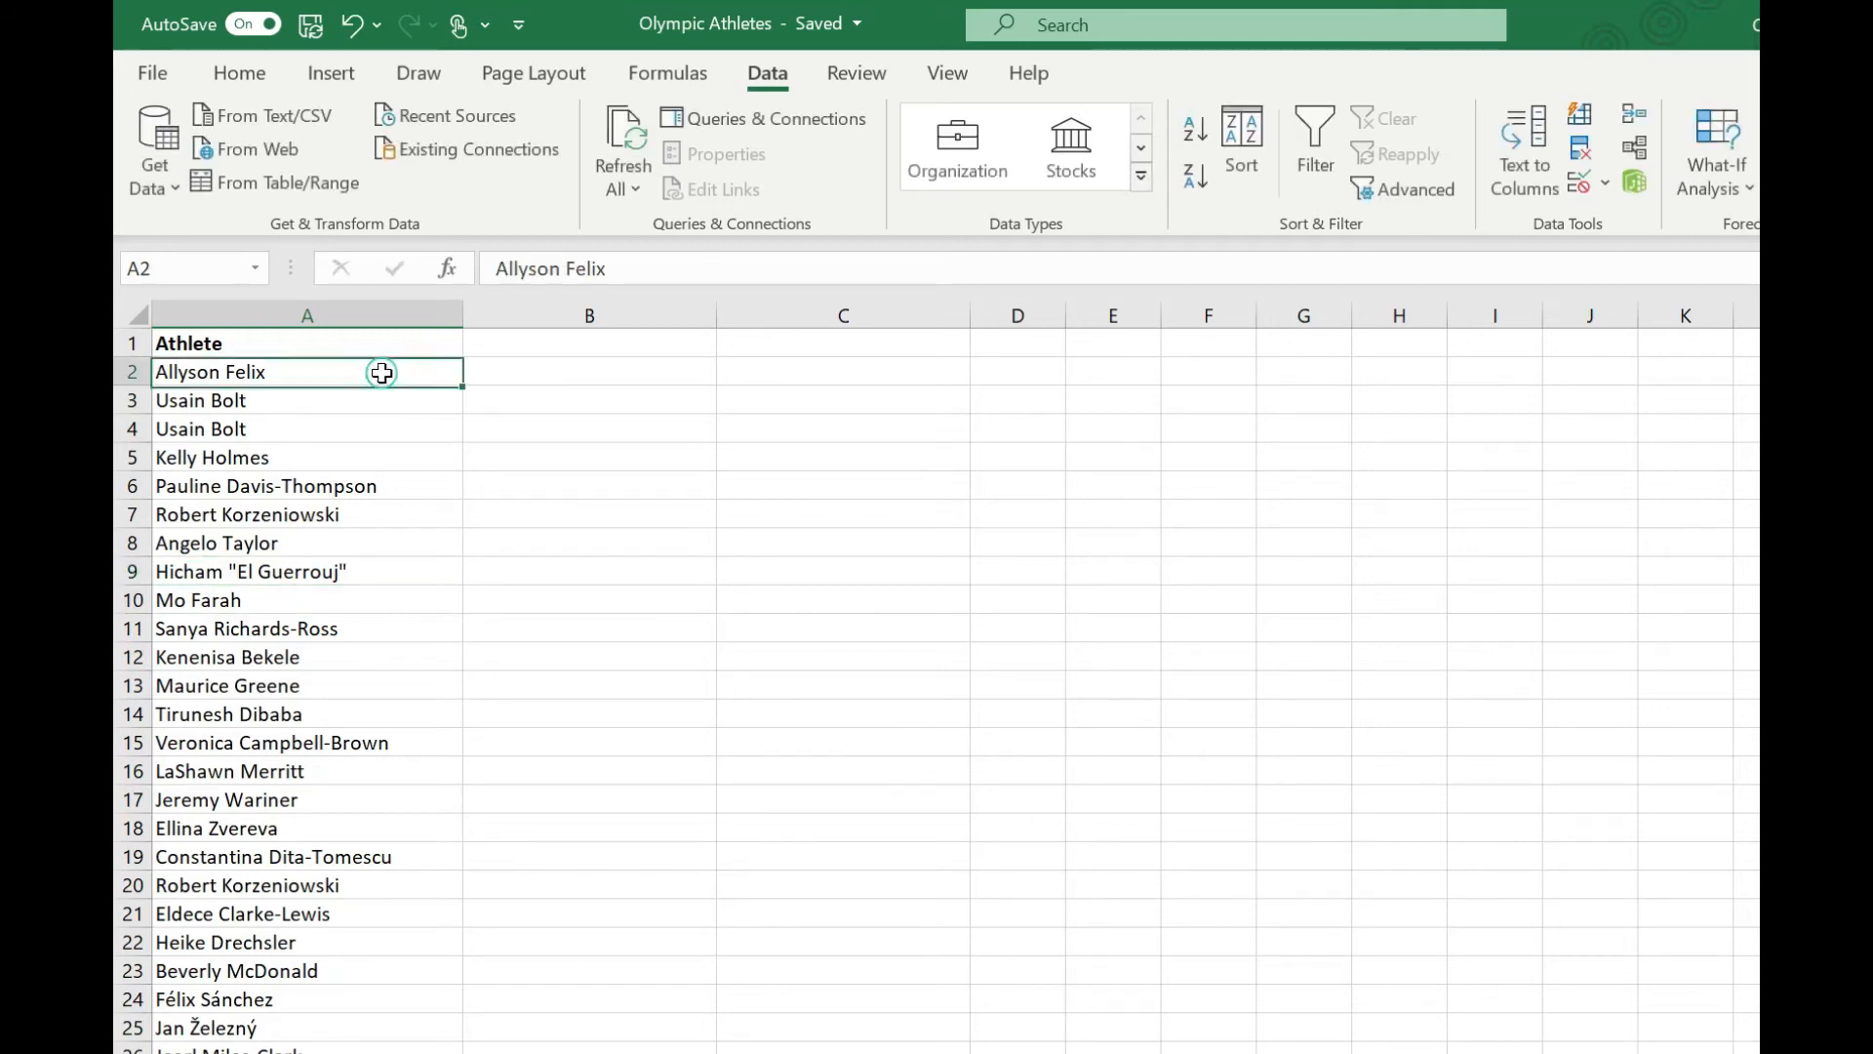
pyautogui.hotkey('ctrl', 'shift', 'Down')
pyautogui.click(1525, 146)
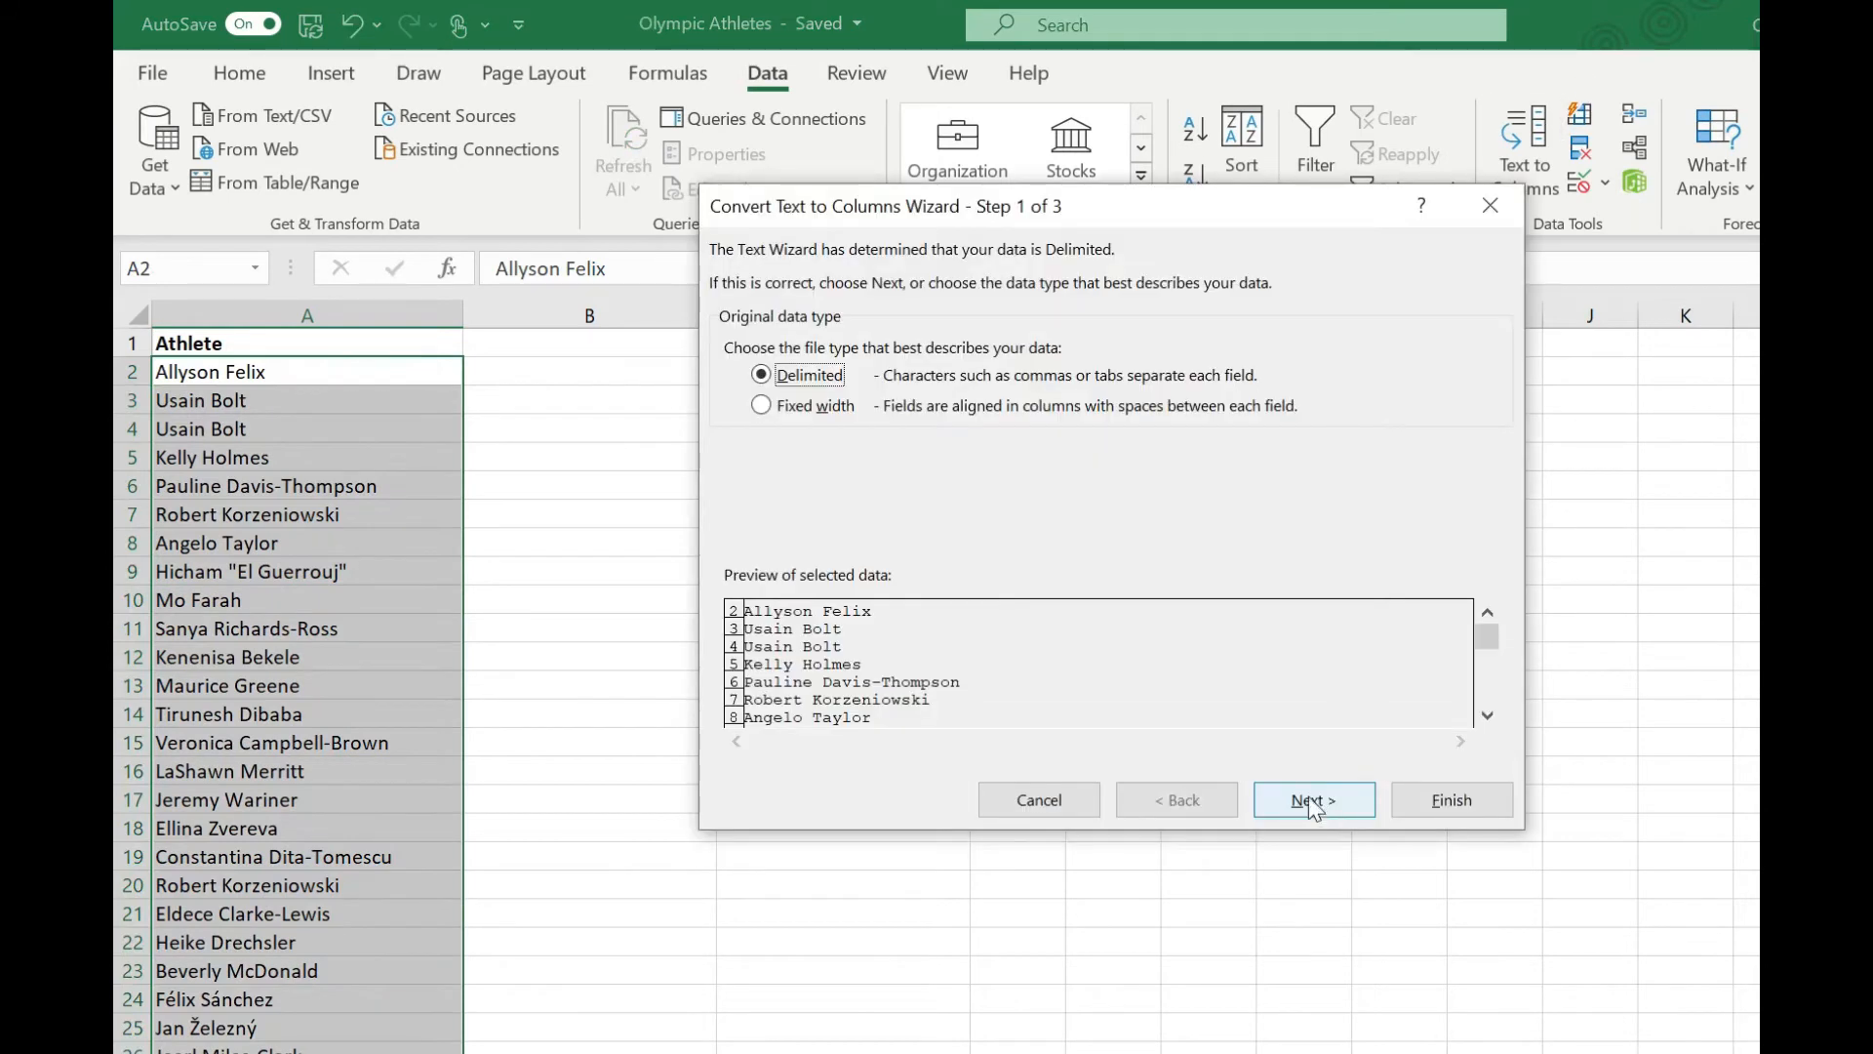
pyautogui.click(1312, 800)
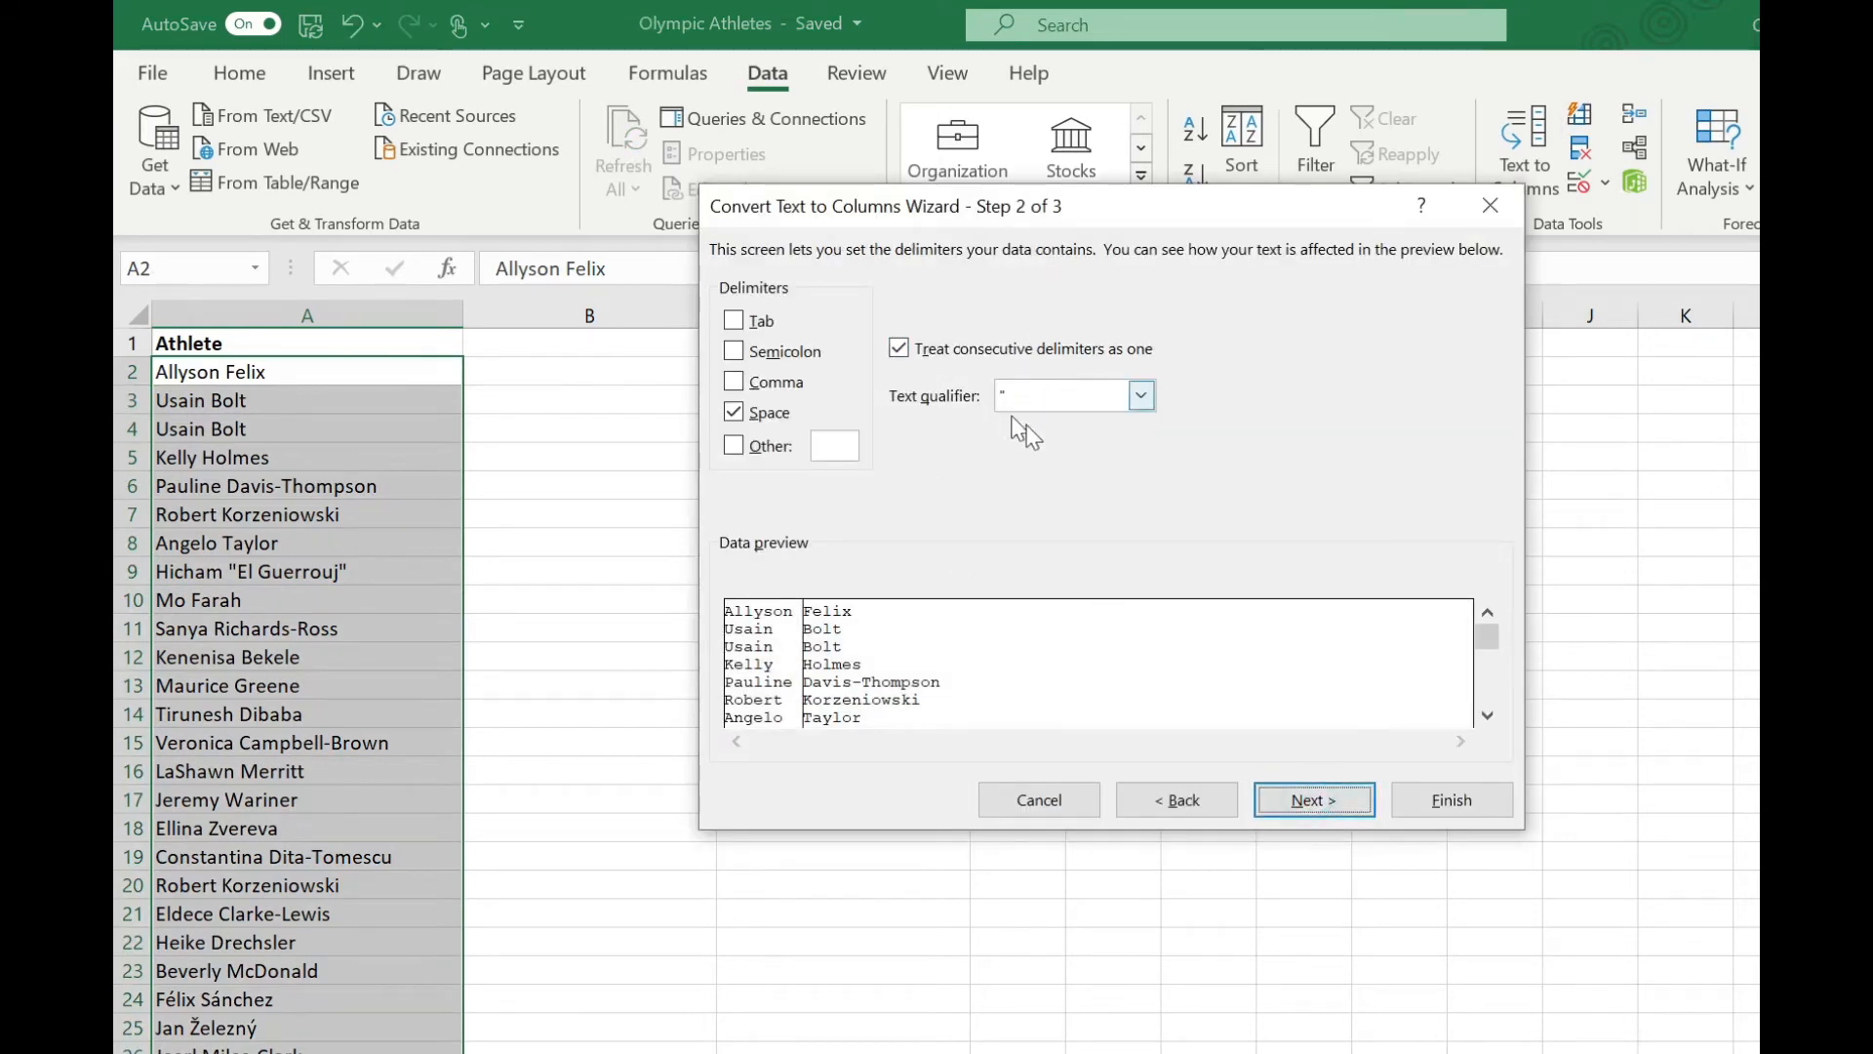
pyautogui.click(1322, 802)
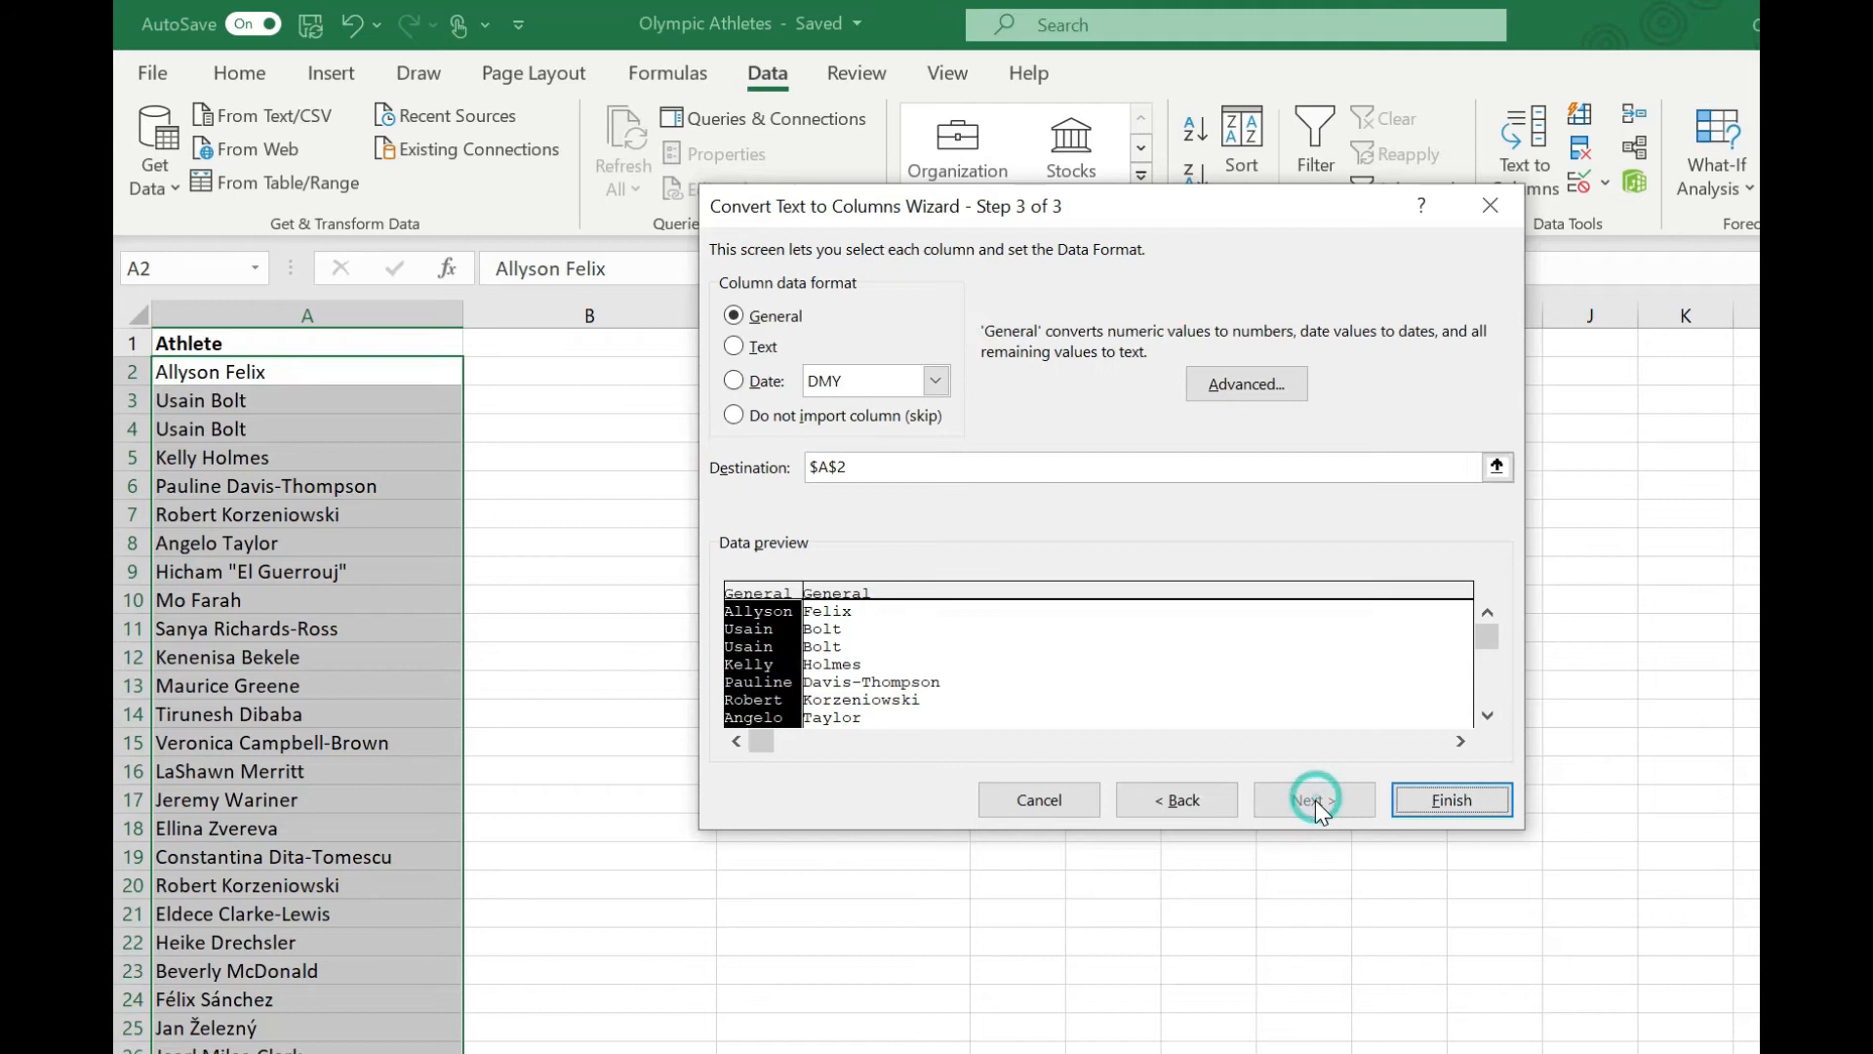
pyautogui.click(1454, 798)
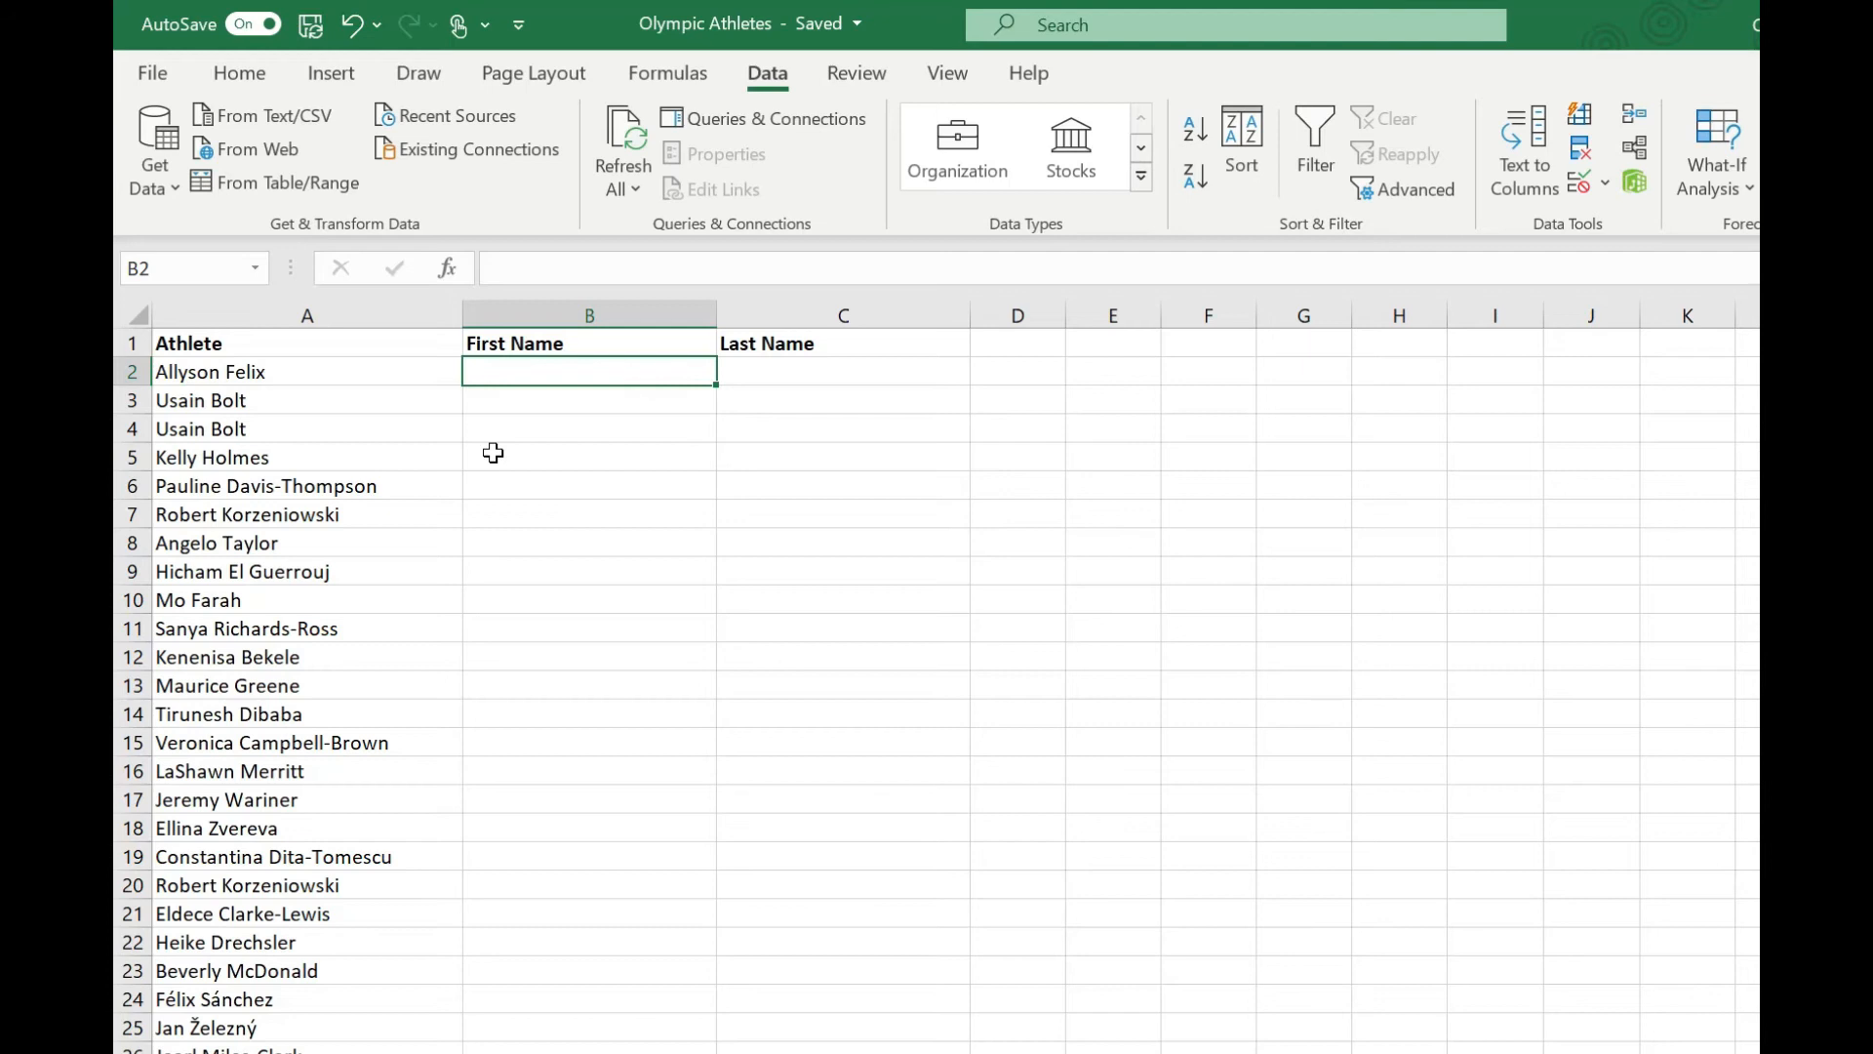
# Enter the formula =LEFT(A2,FIND(" ",A2)-1) in B2 to extract the first name.
pyautogui.write('=LEFT(')
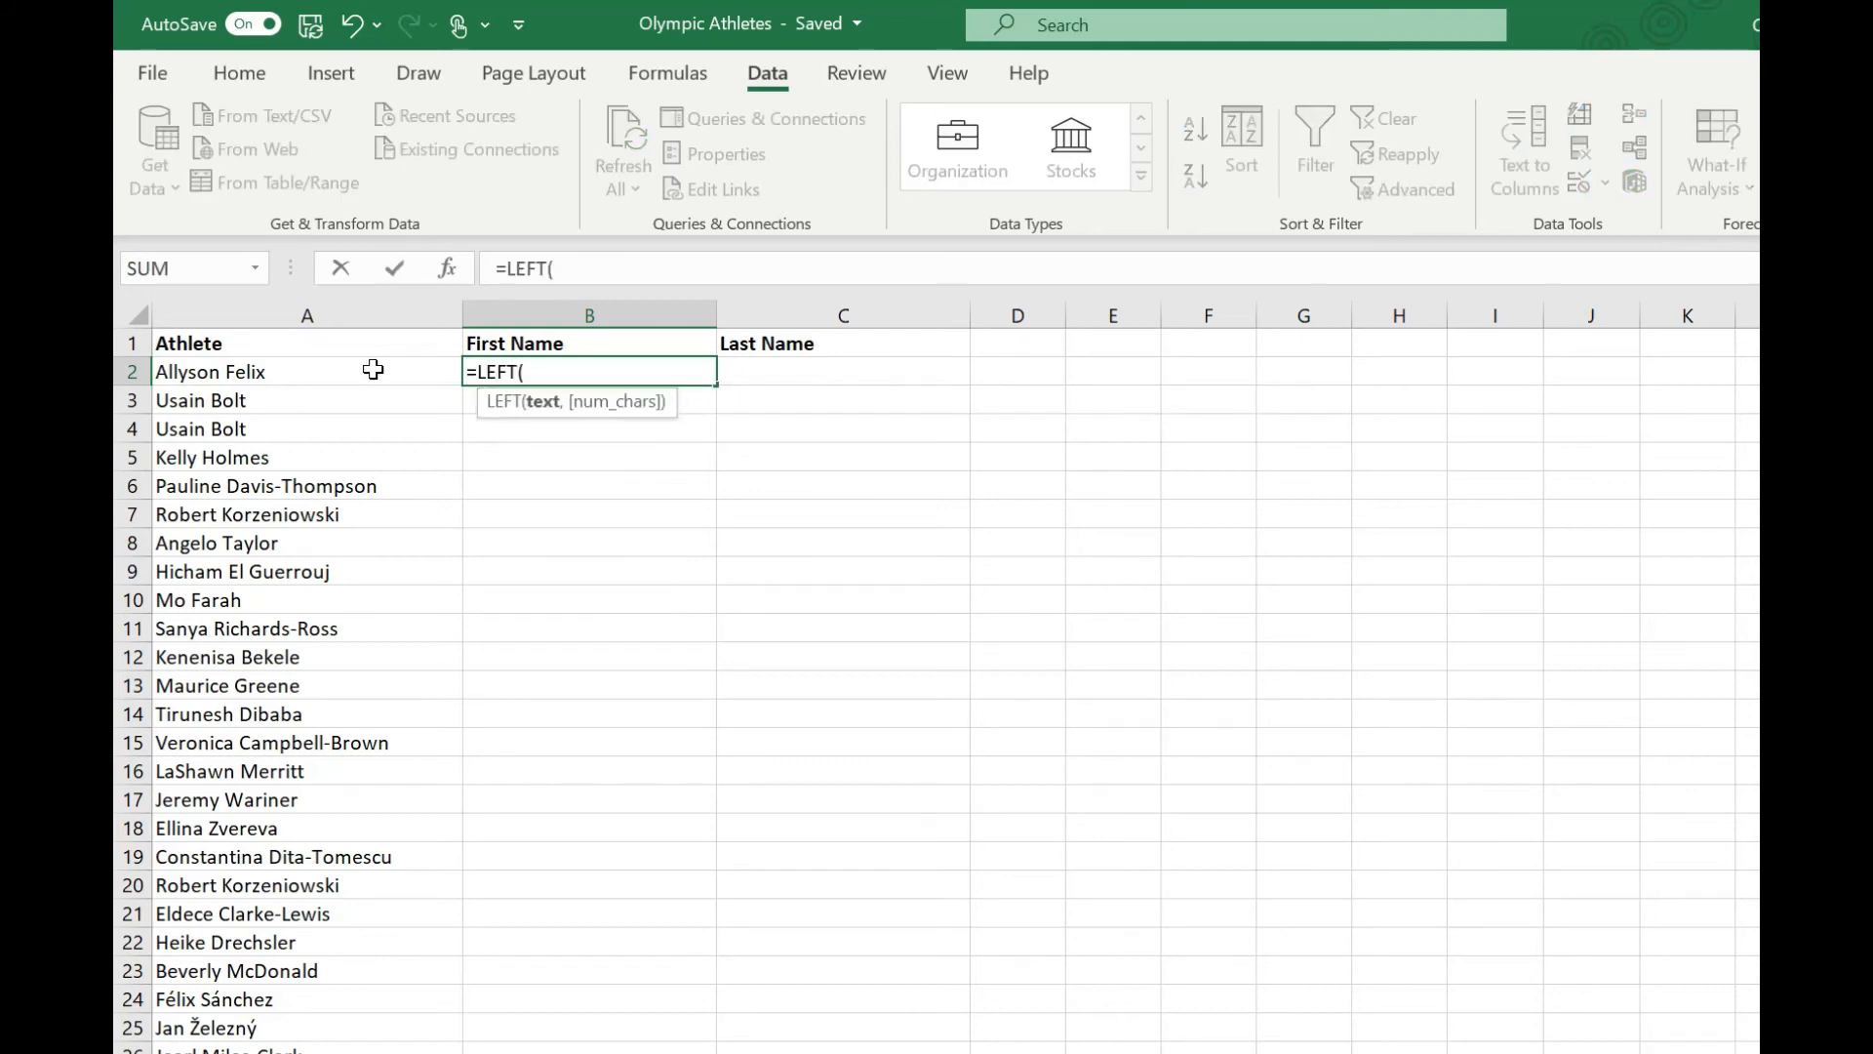
pyautogui.click(373, 368)
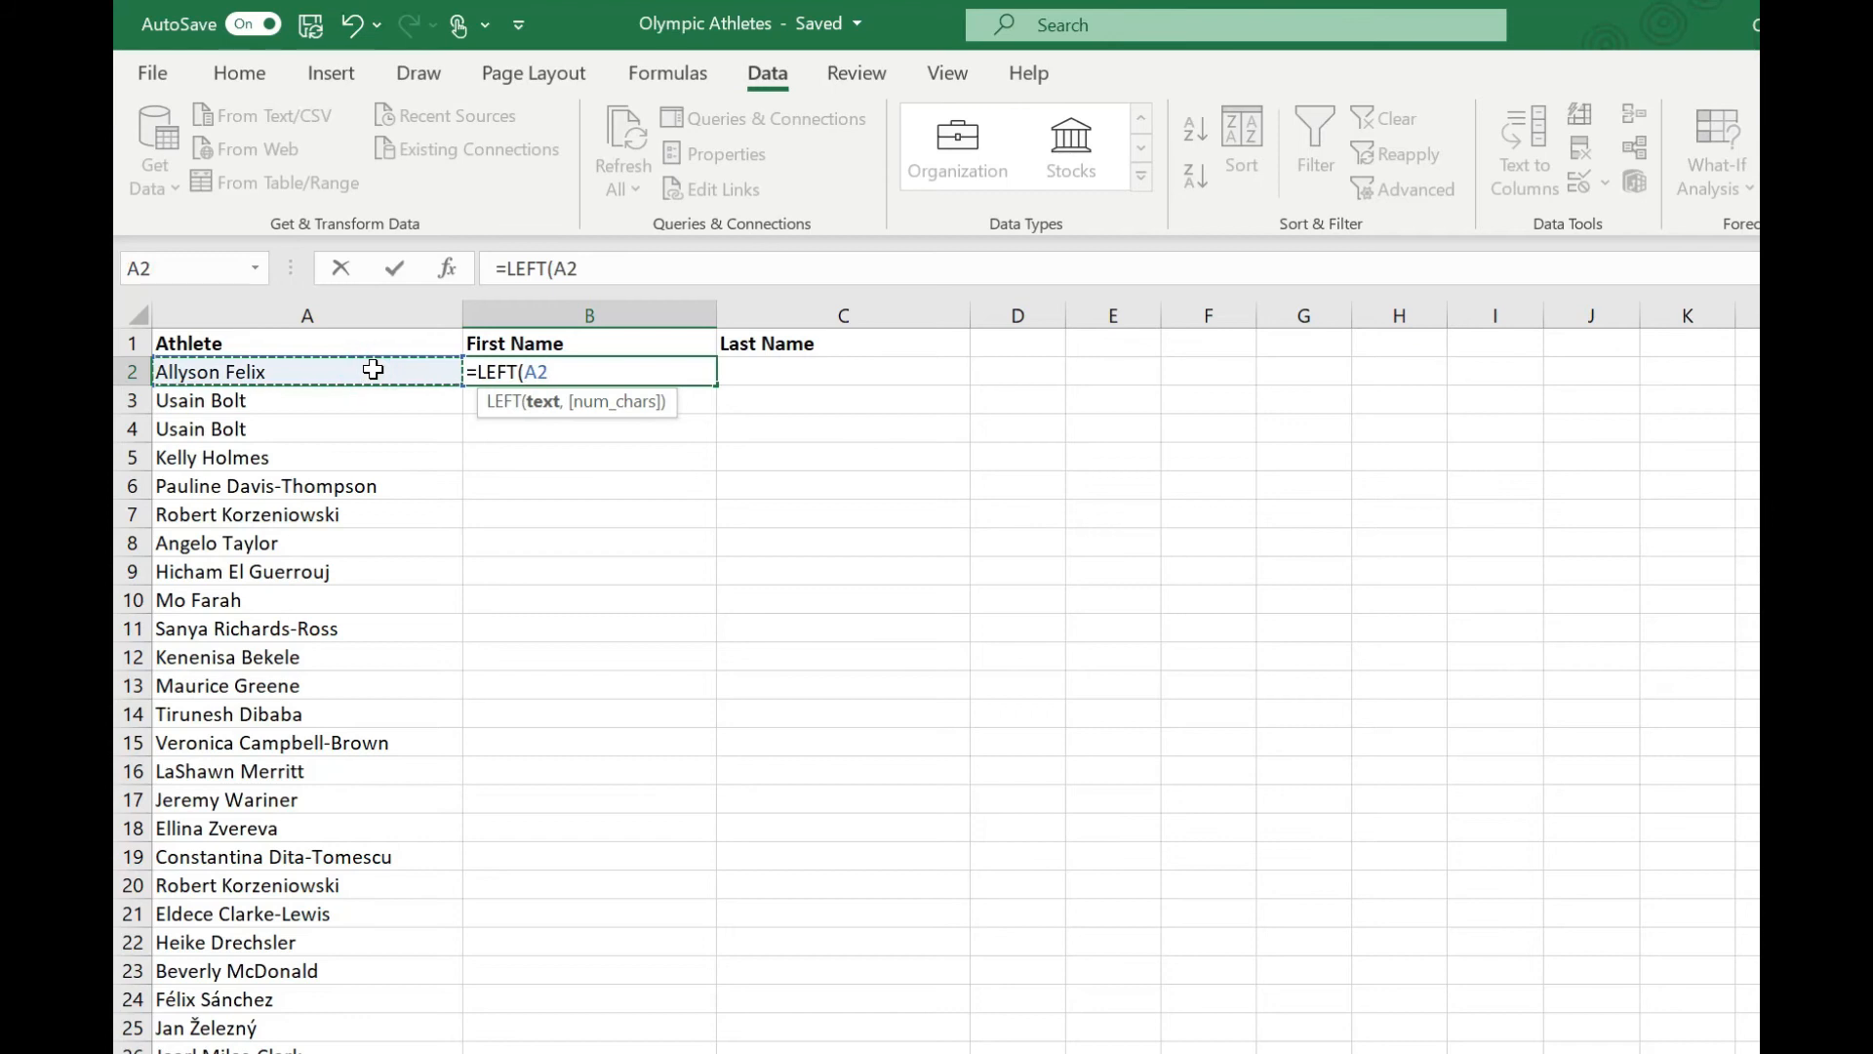
pyautogui.write(',')
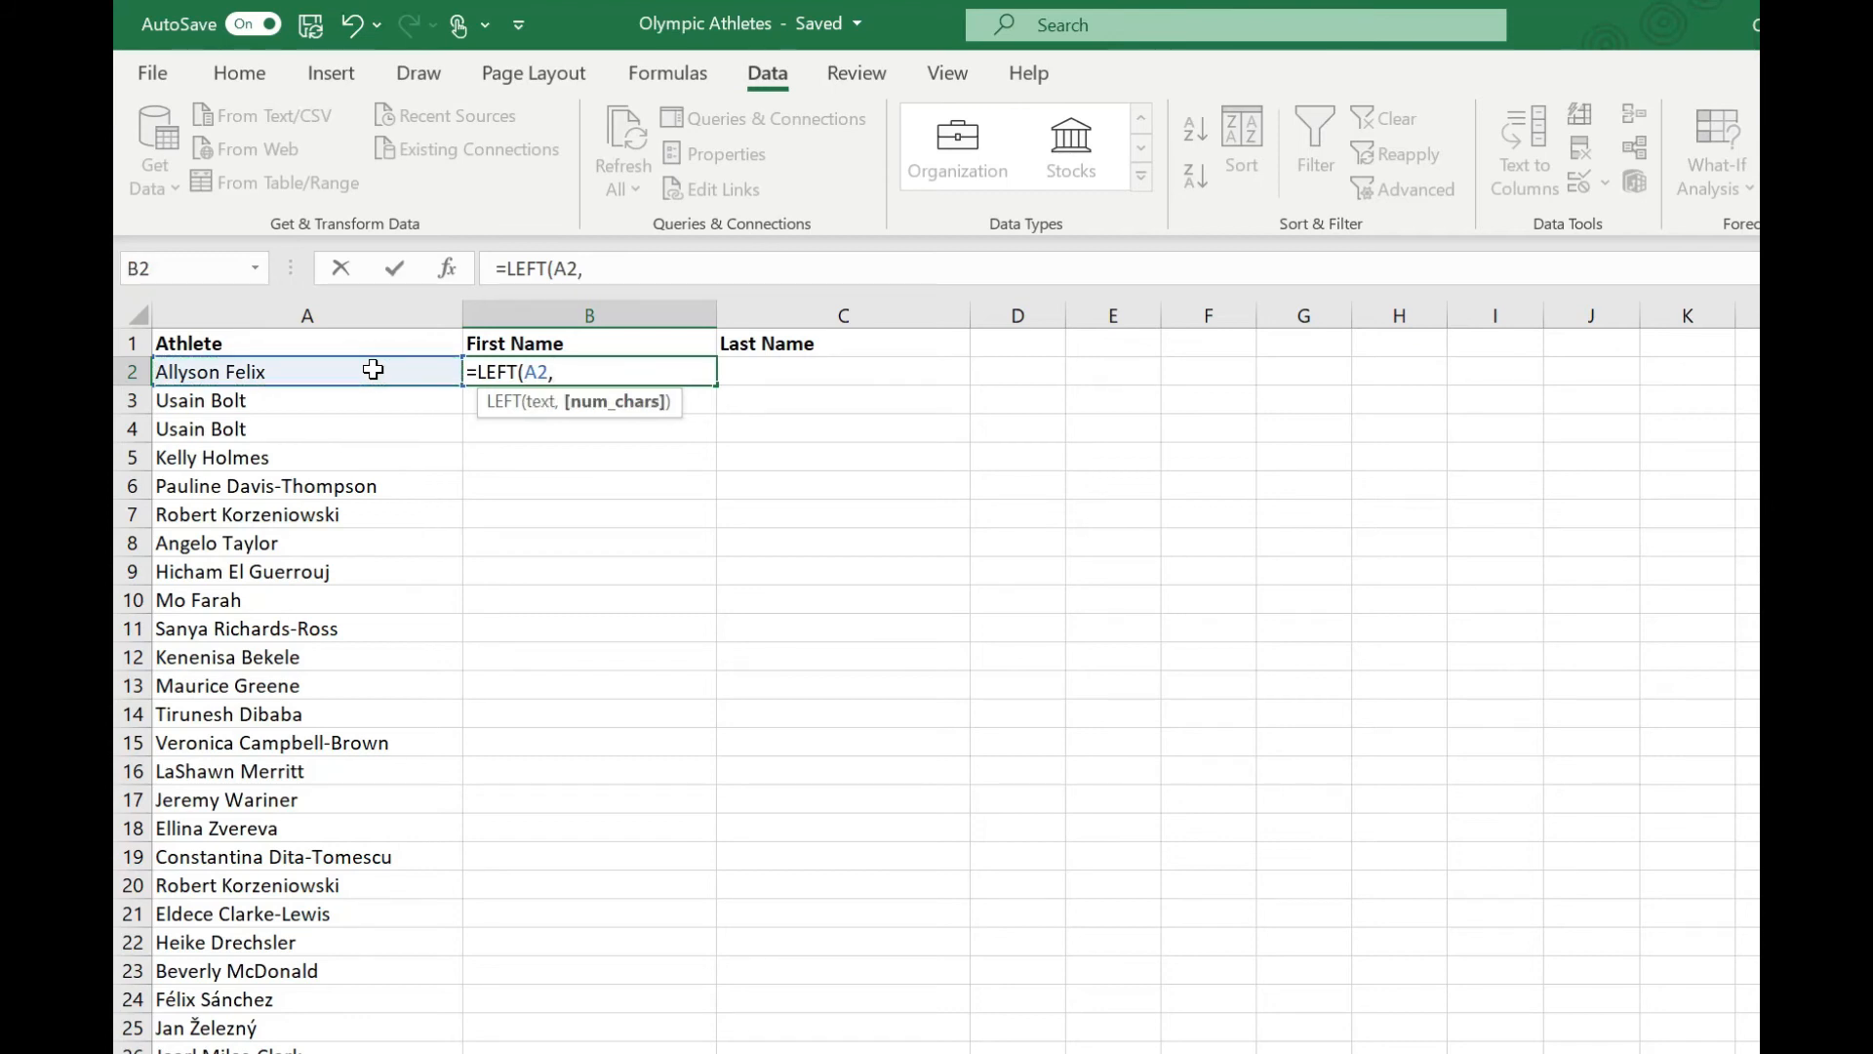
pyautogui.write('FIND')
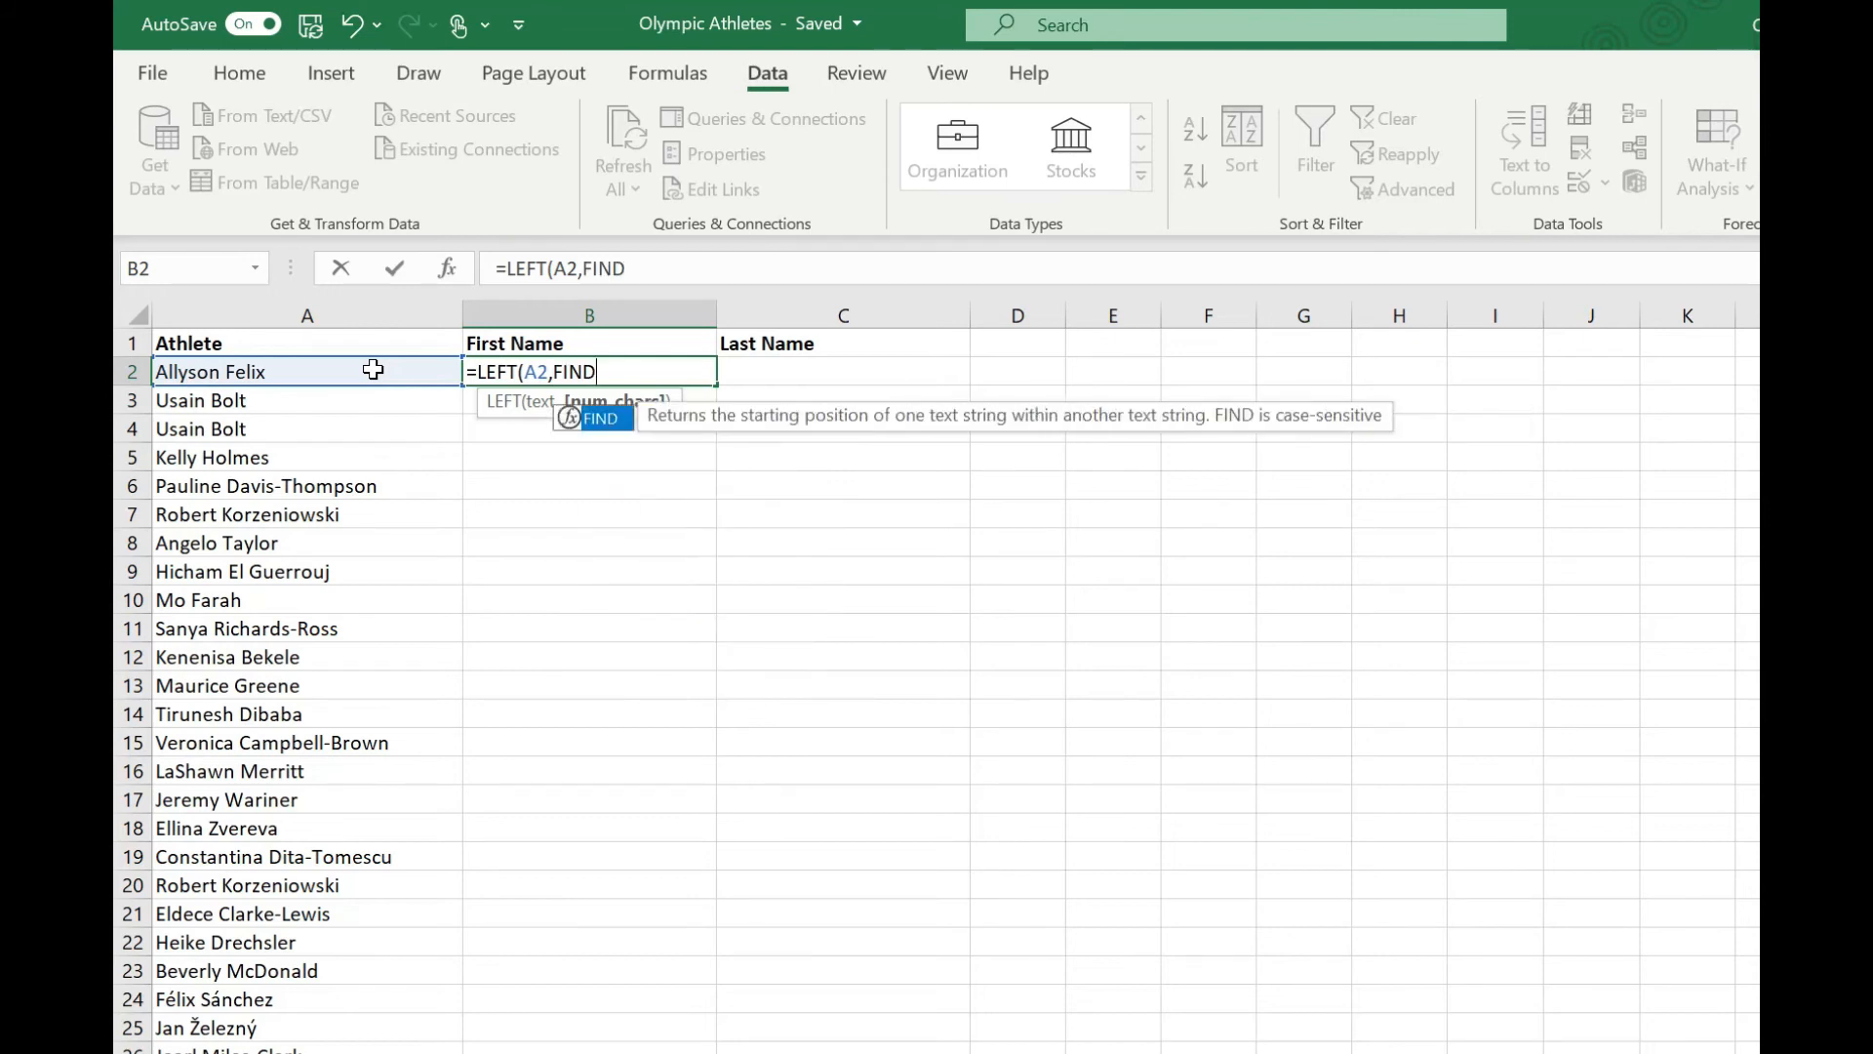
pyautogui.write('(" ",')
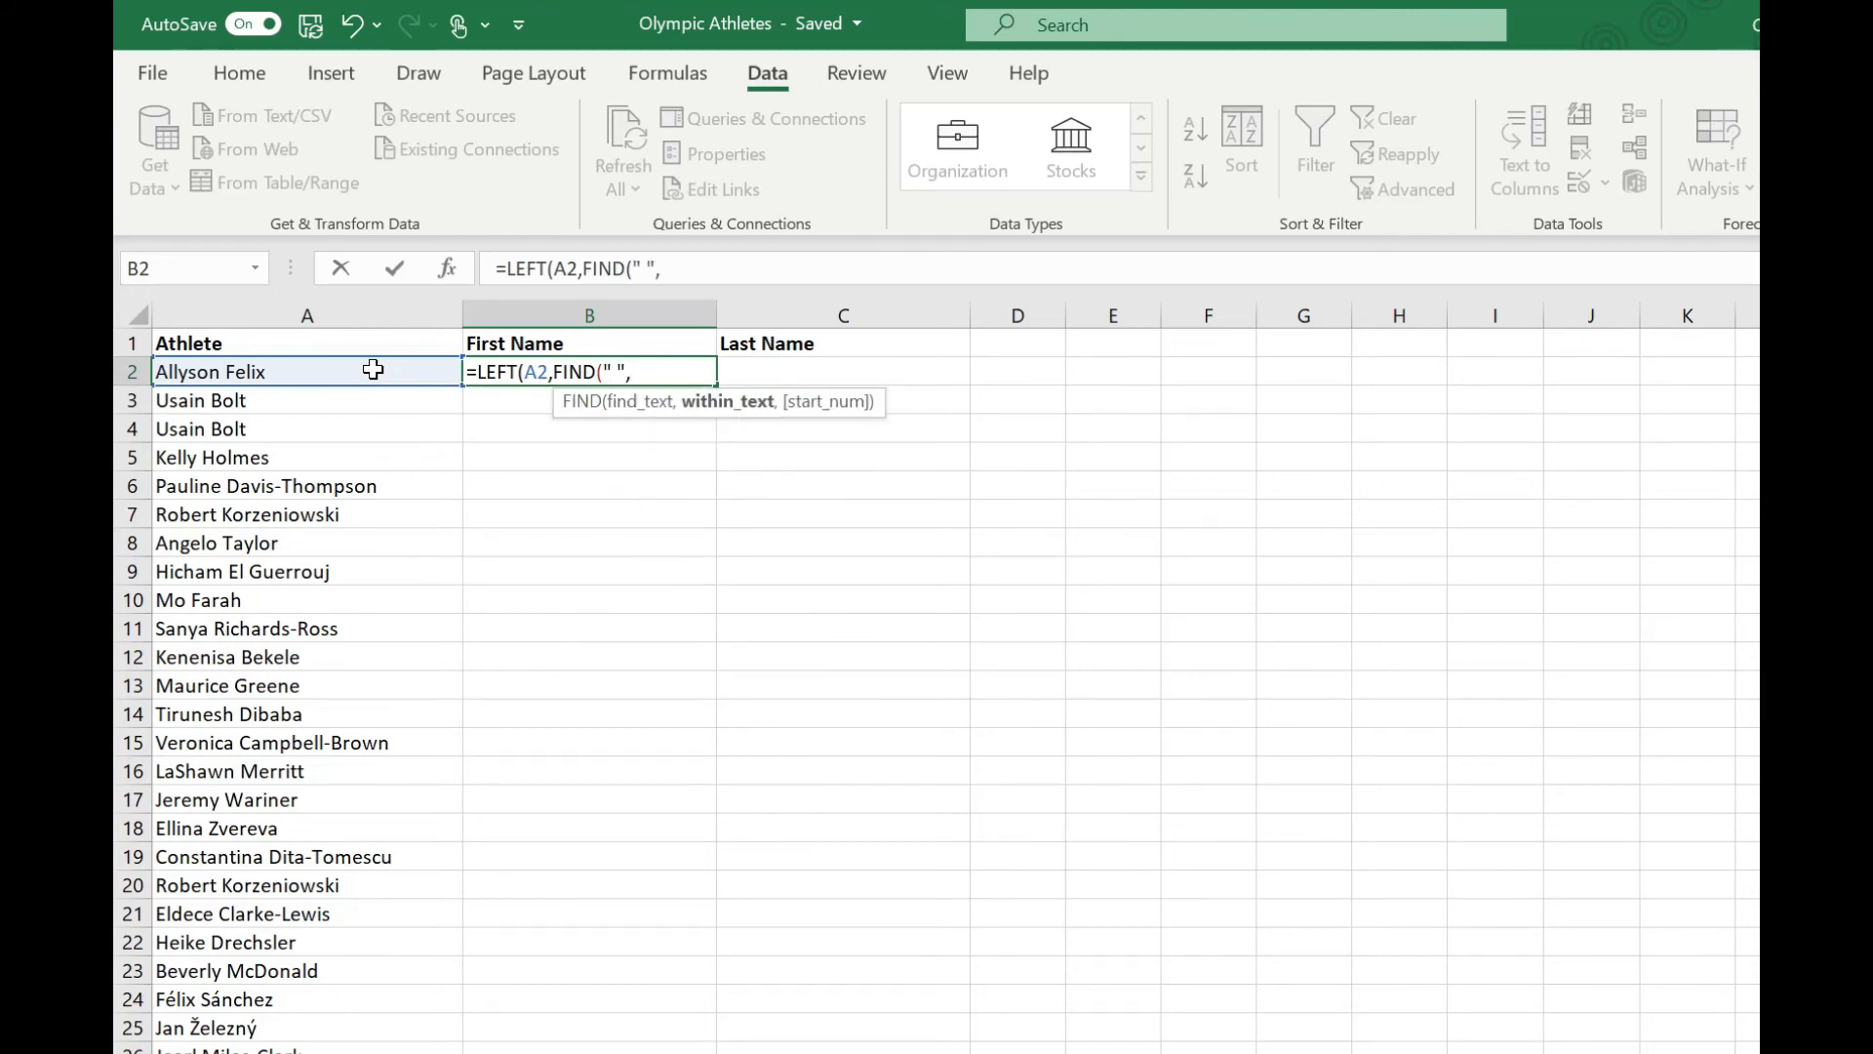
pyautogui.click(373, 368)
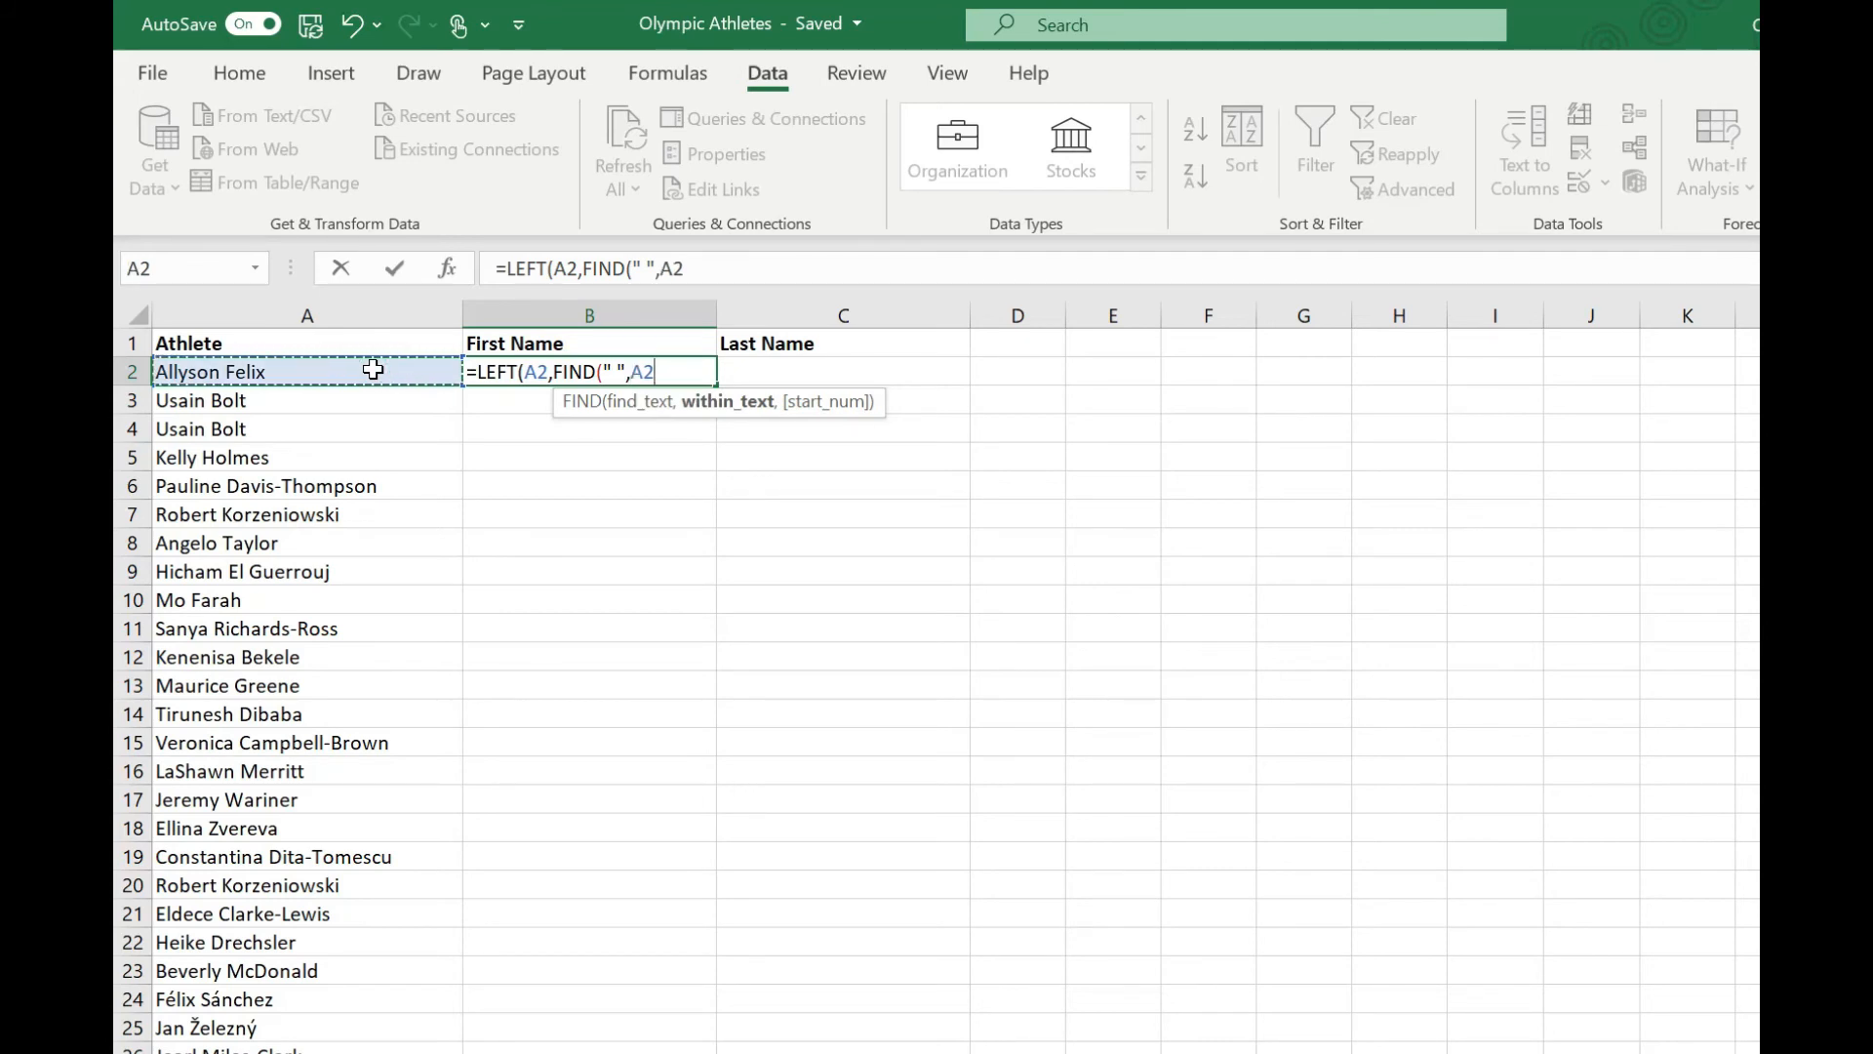
pyautogui.write(')')
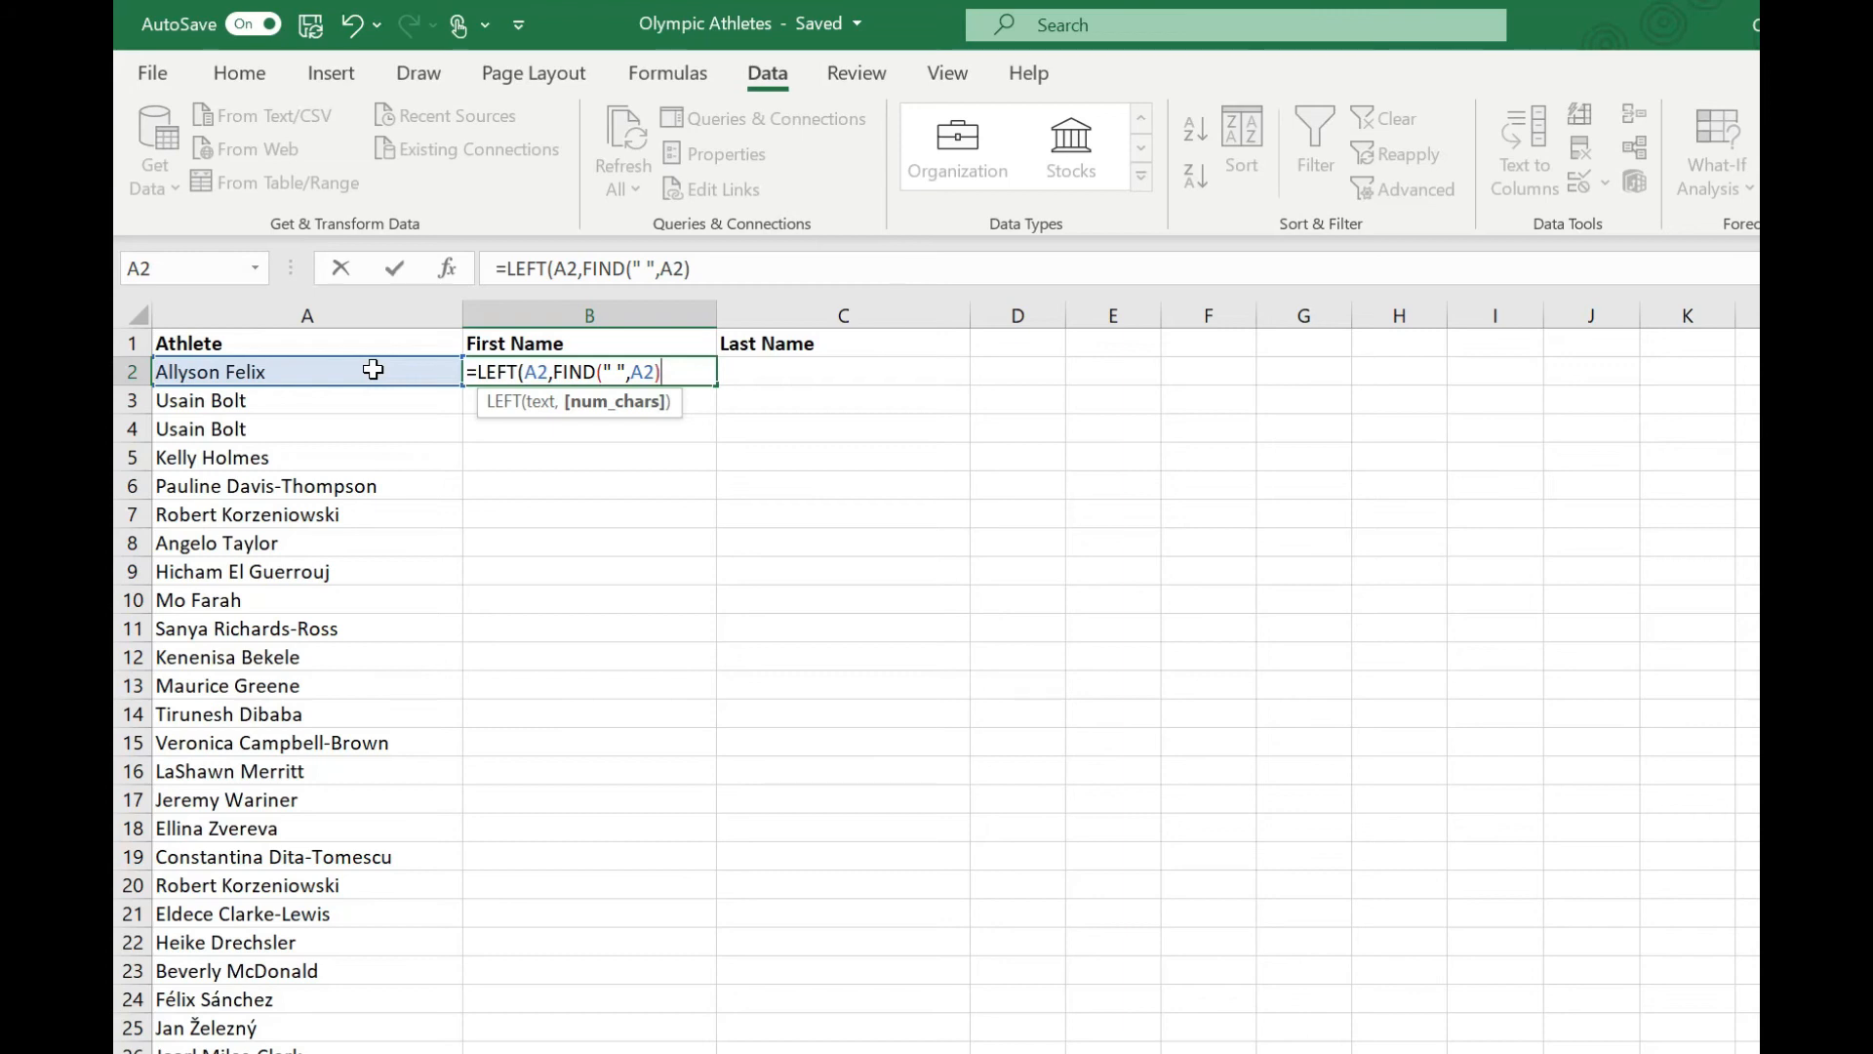
pyautogui.write('-1)')
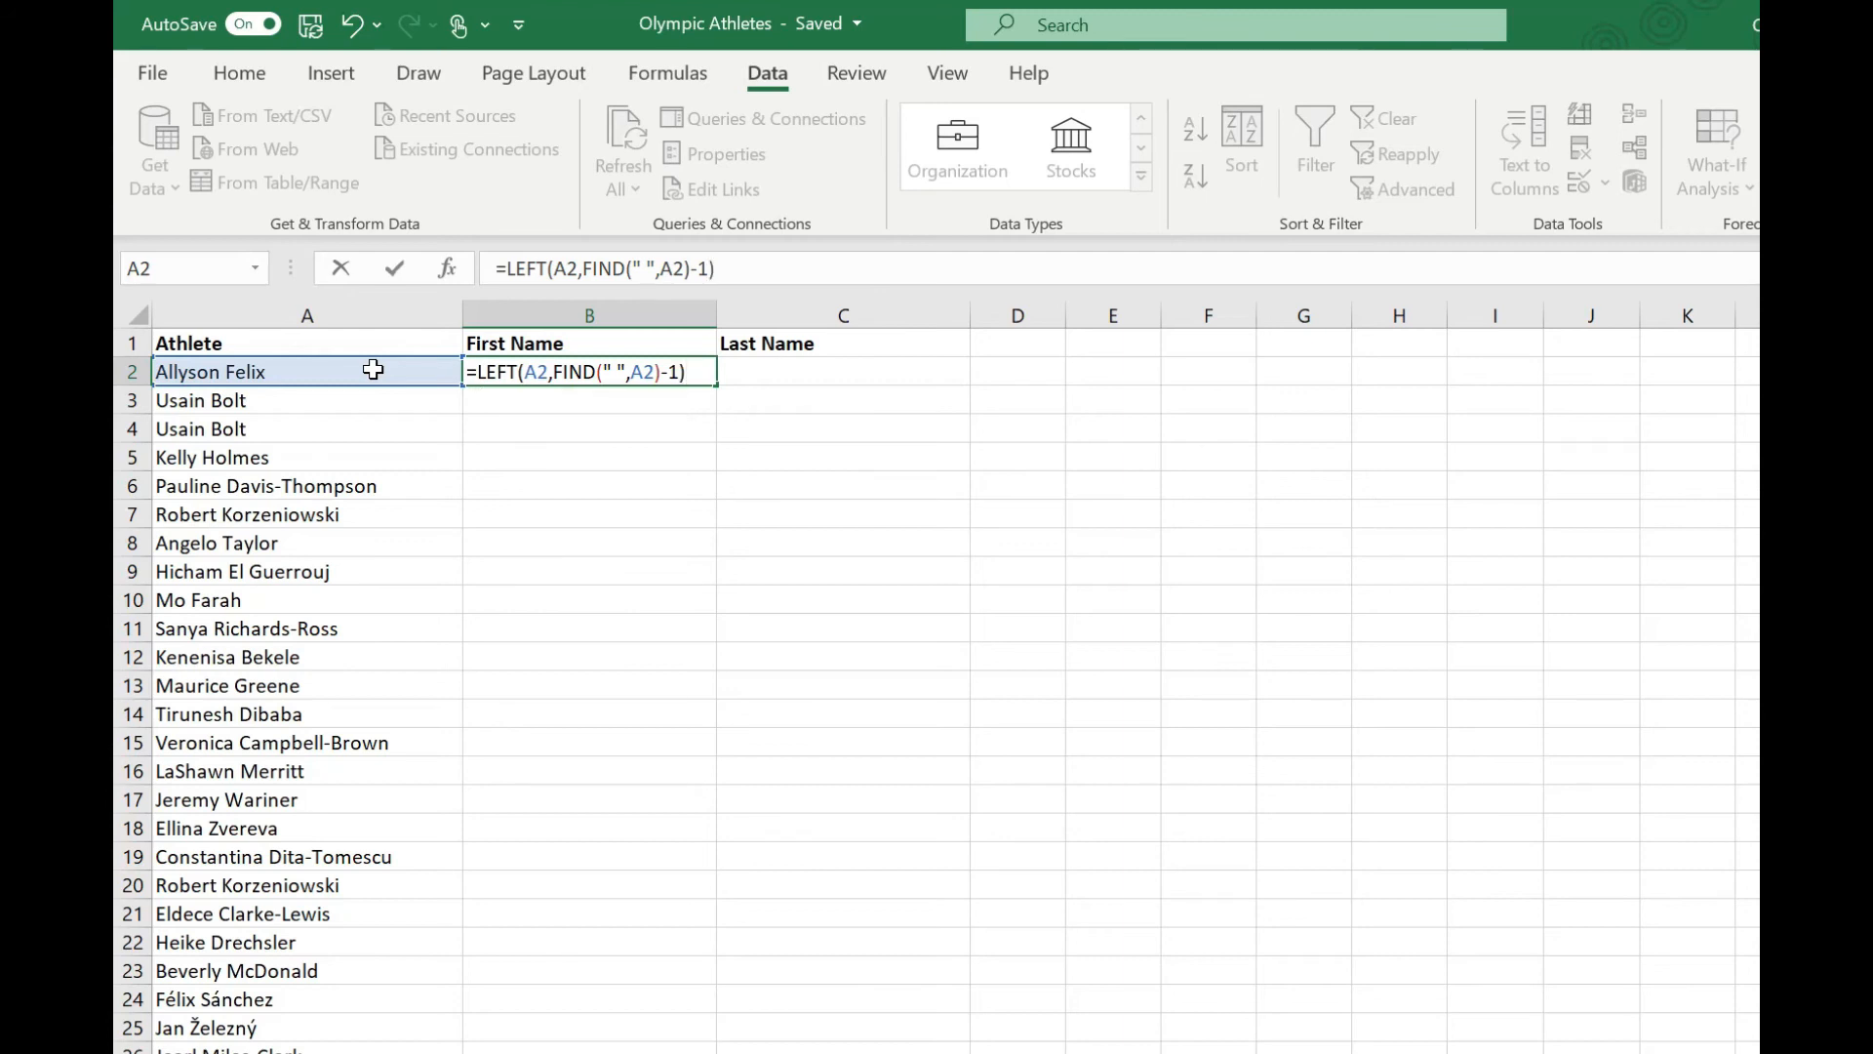
pyautogui.press('Return')
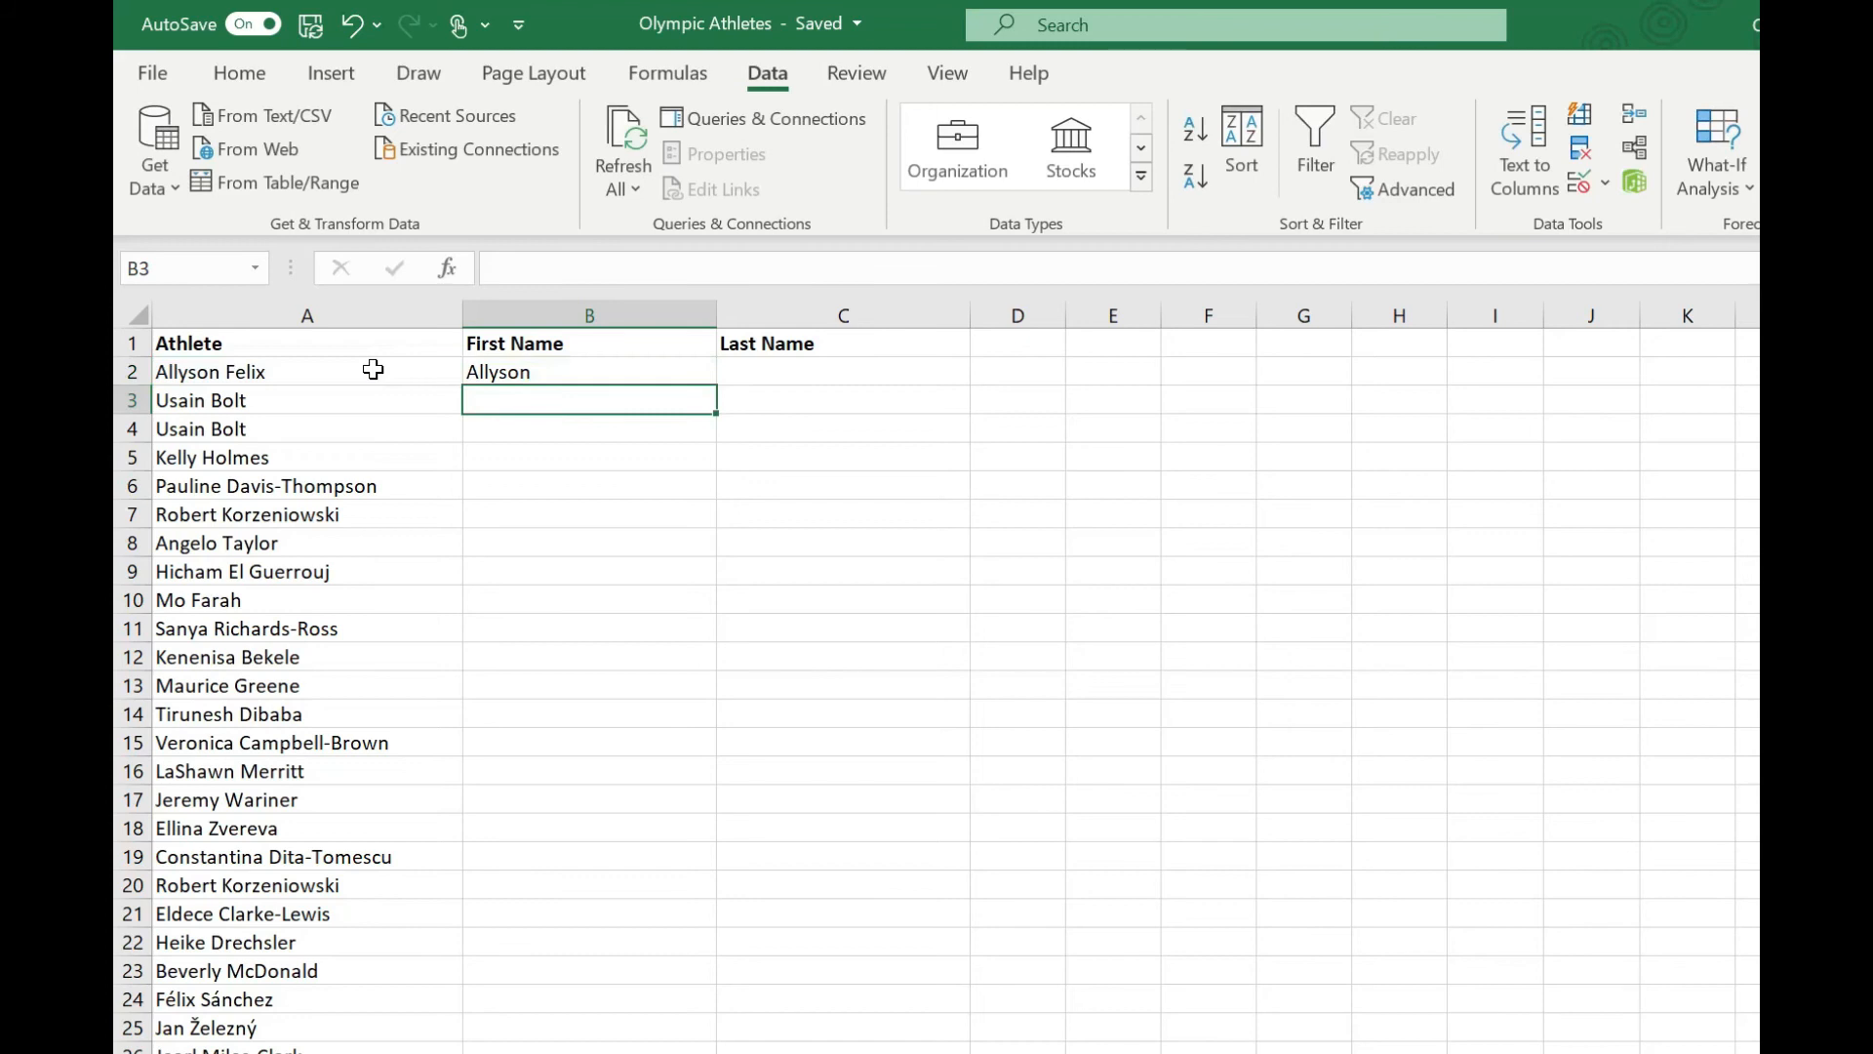
# Fill the first-name formula from B2 down the First Name column for the whole athlete list.
pyautogui.click(574, 371)
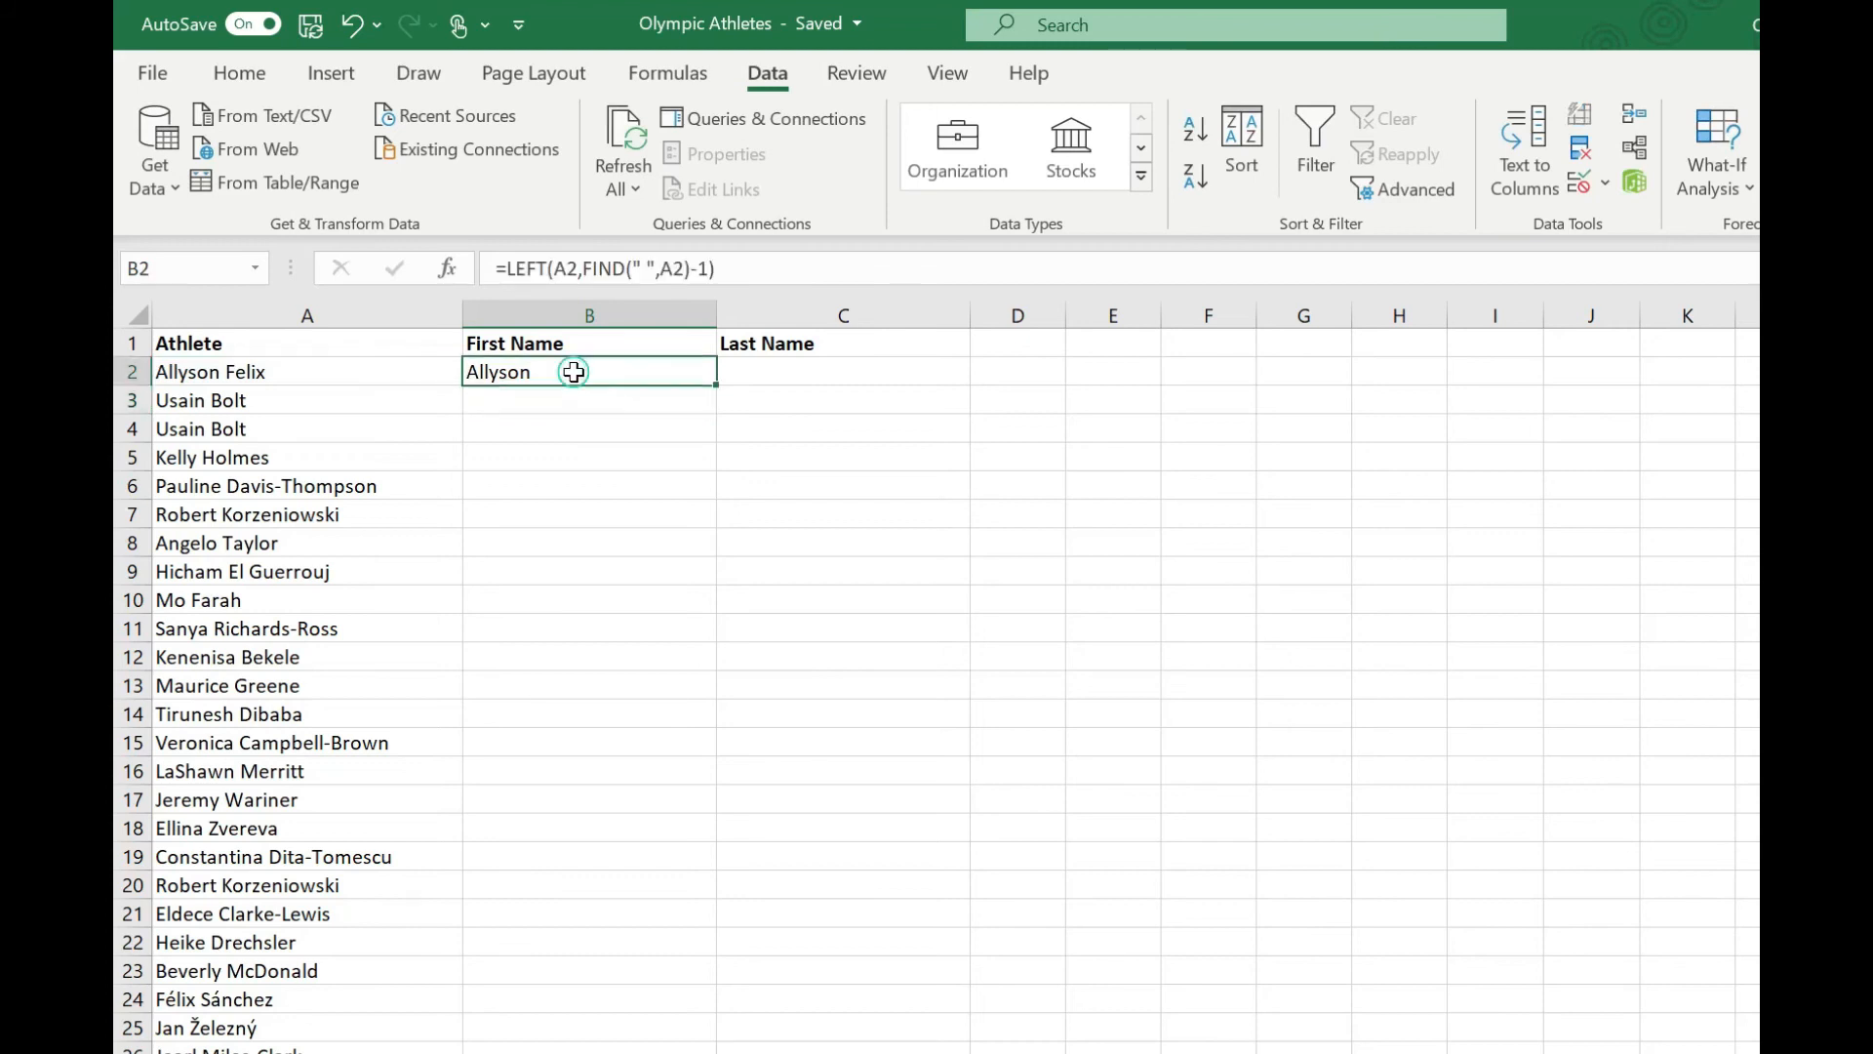
pyautogui.doubleClick(715, 387)
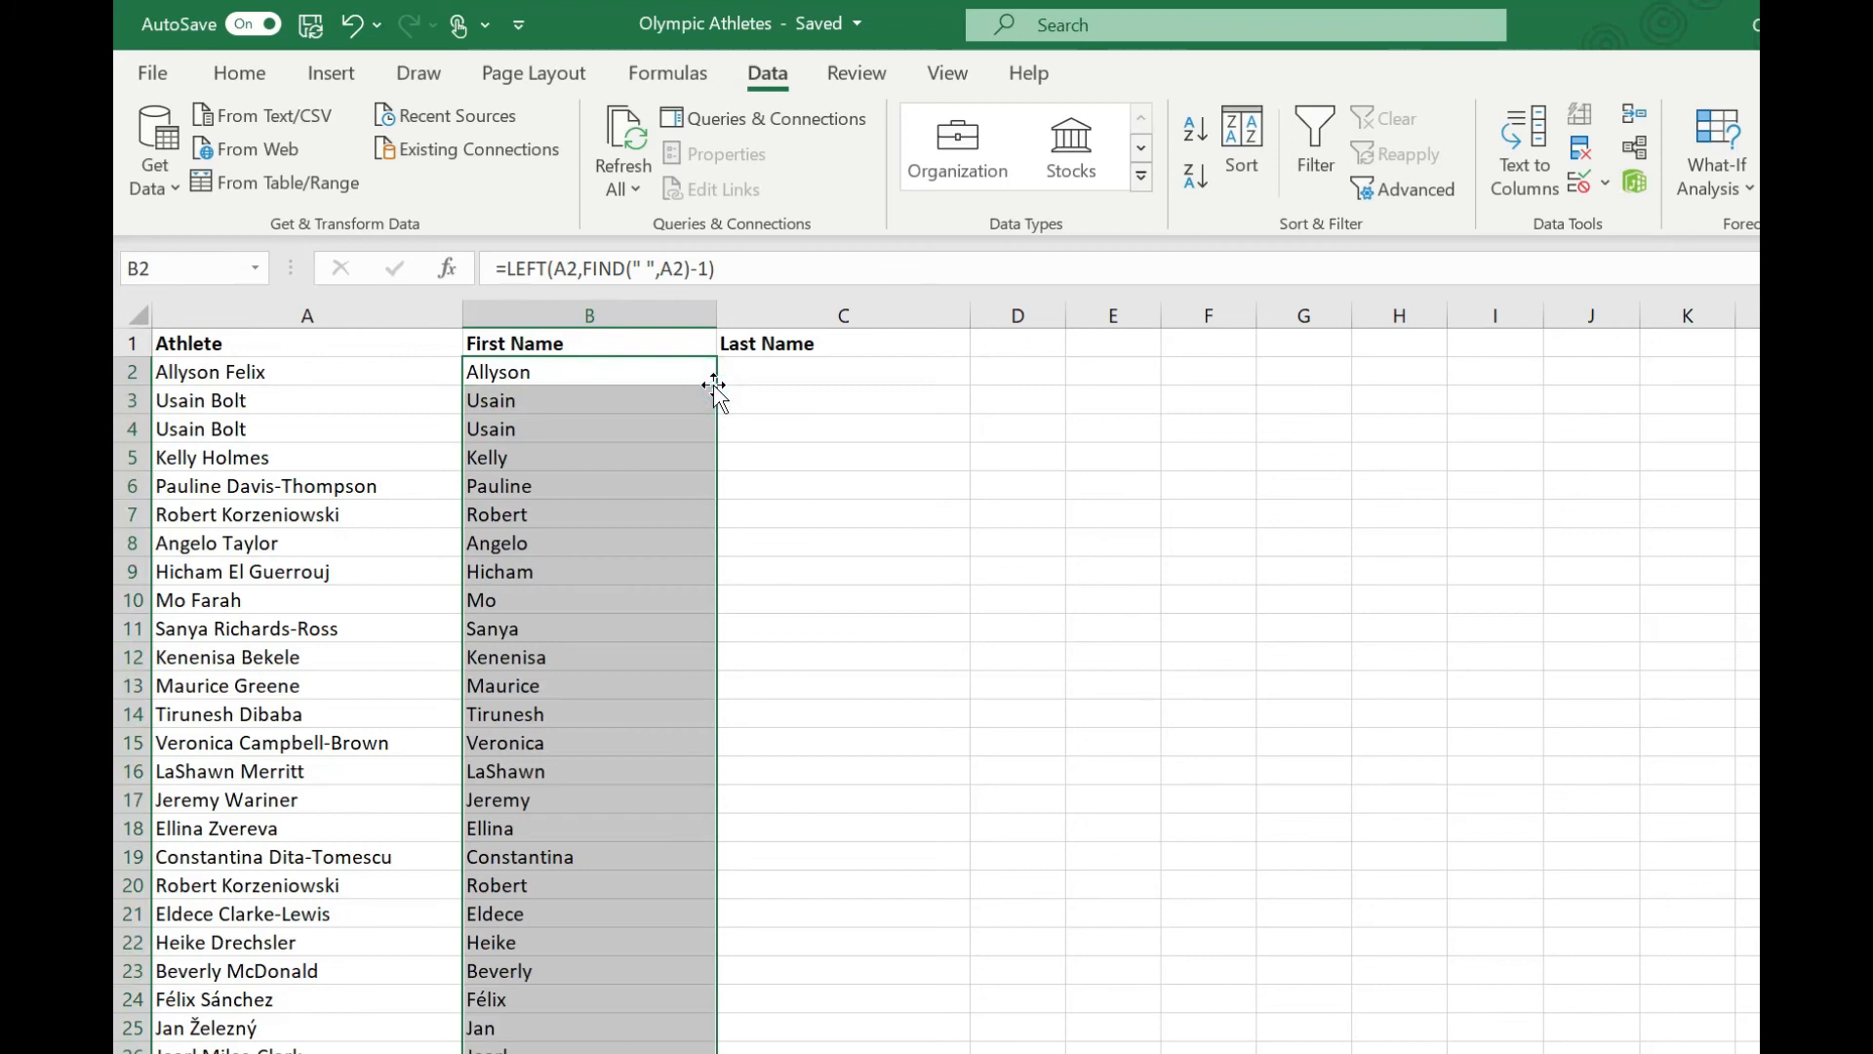
# Enter the formula =RIGHT(A2,LEN(A2)-FIND(" ",A2)) in C2 to extract the last name.
pyautogui.click(753, 375)
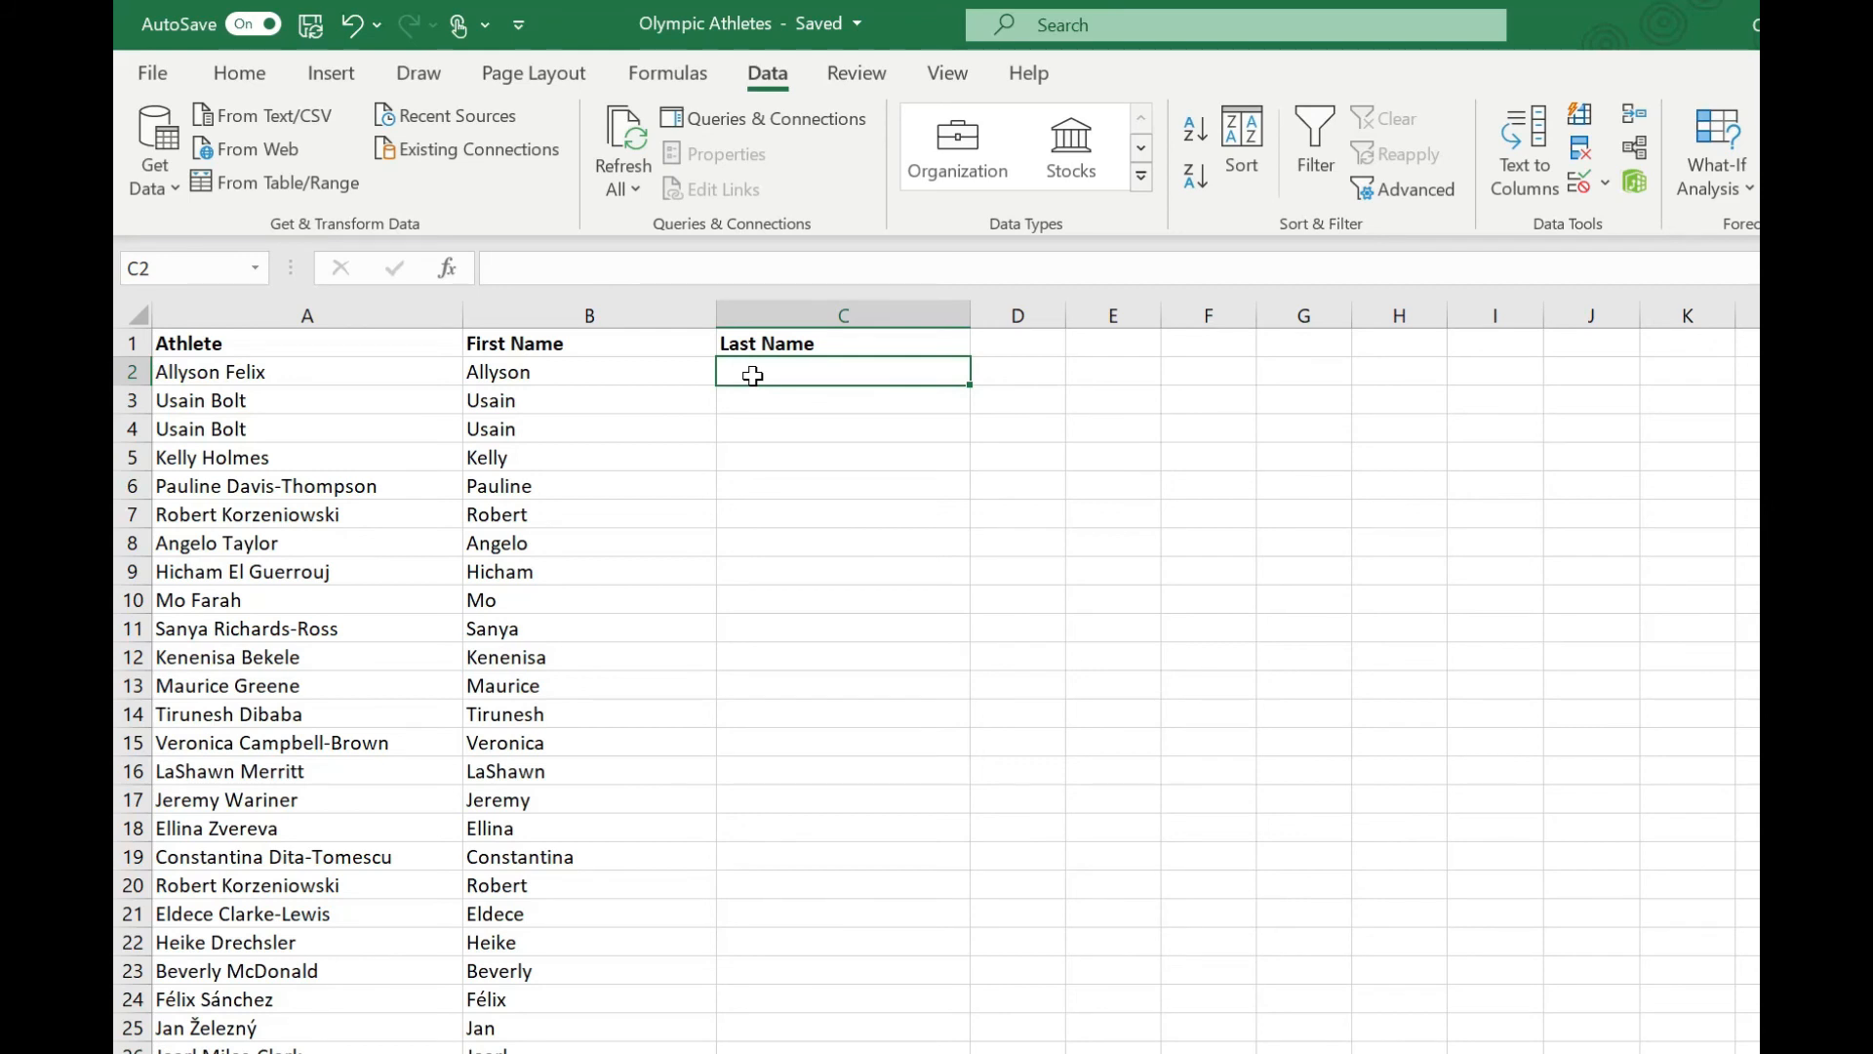
pyautogui.write('=RIGHT')
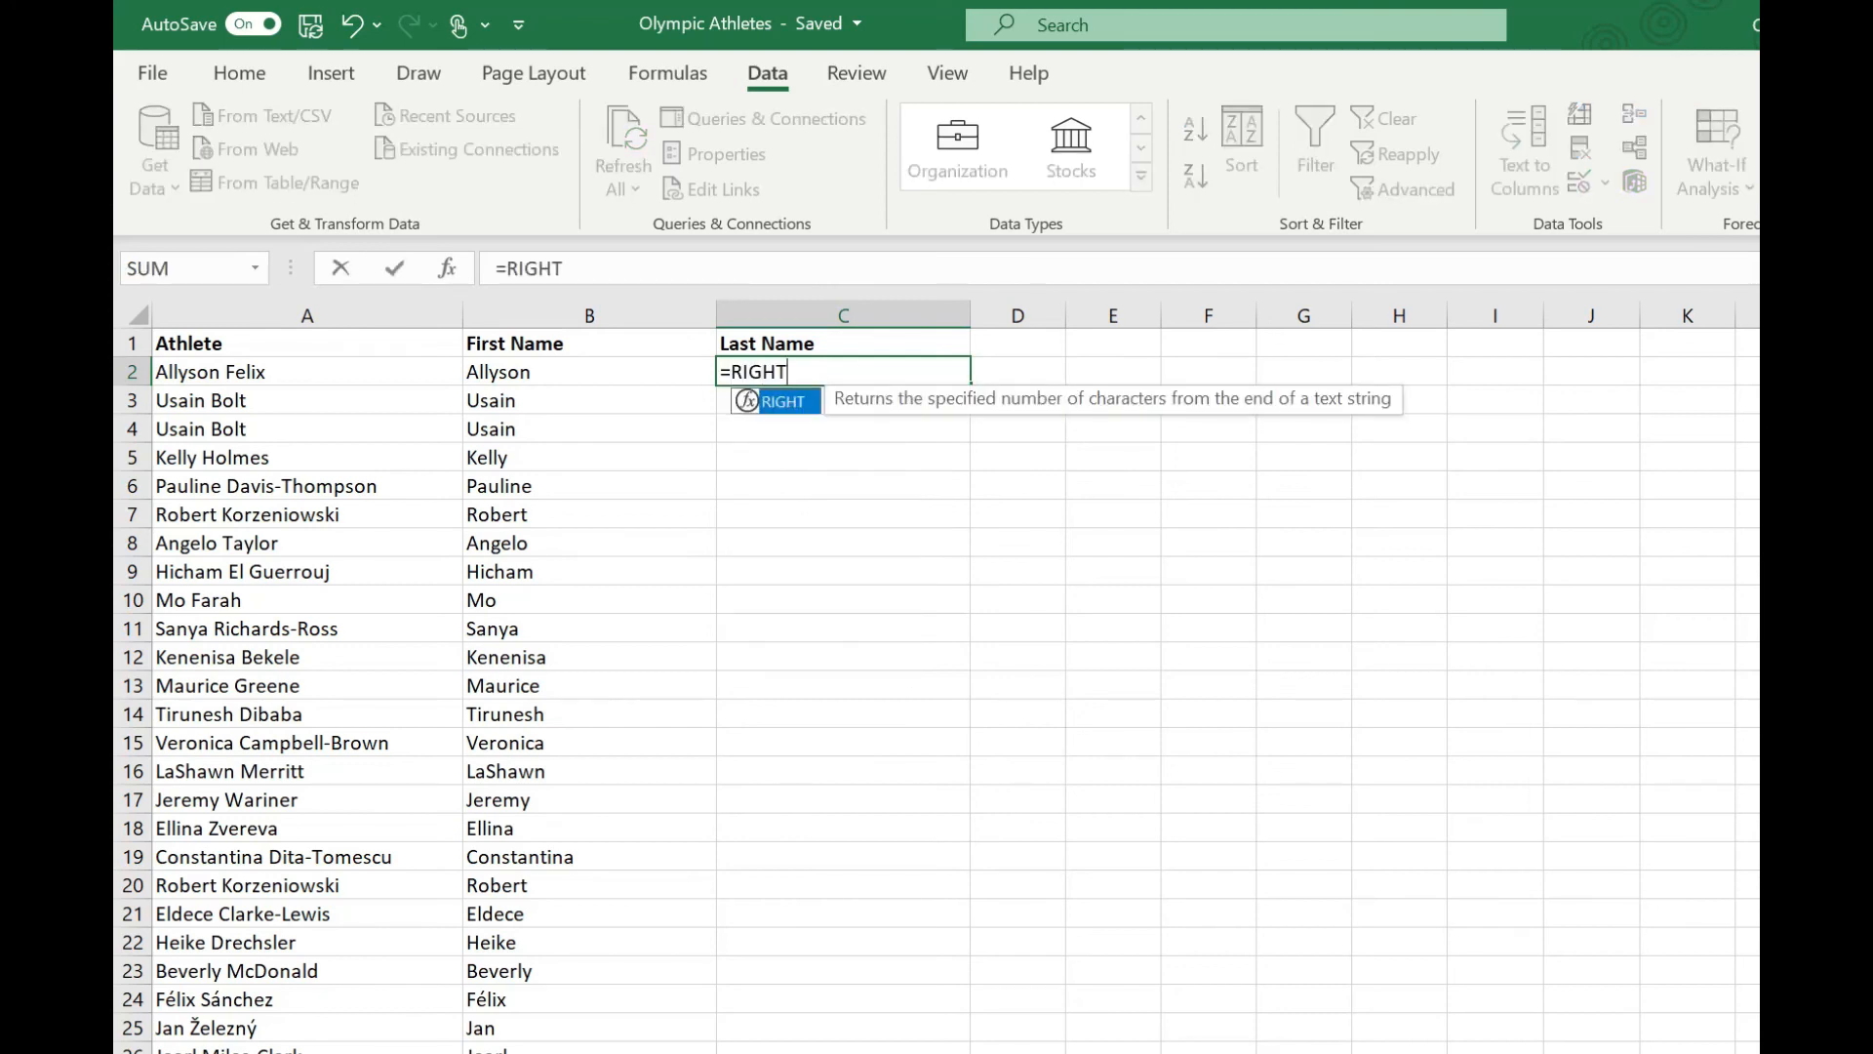
pyautogui.write('(')
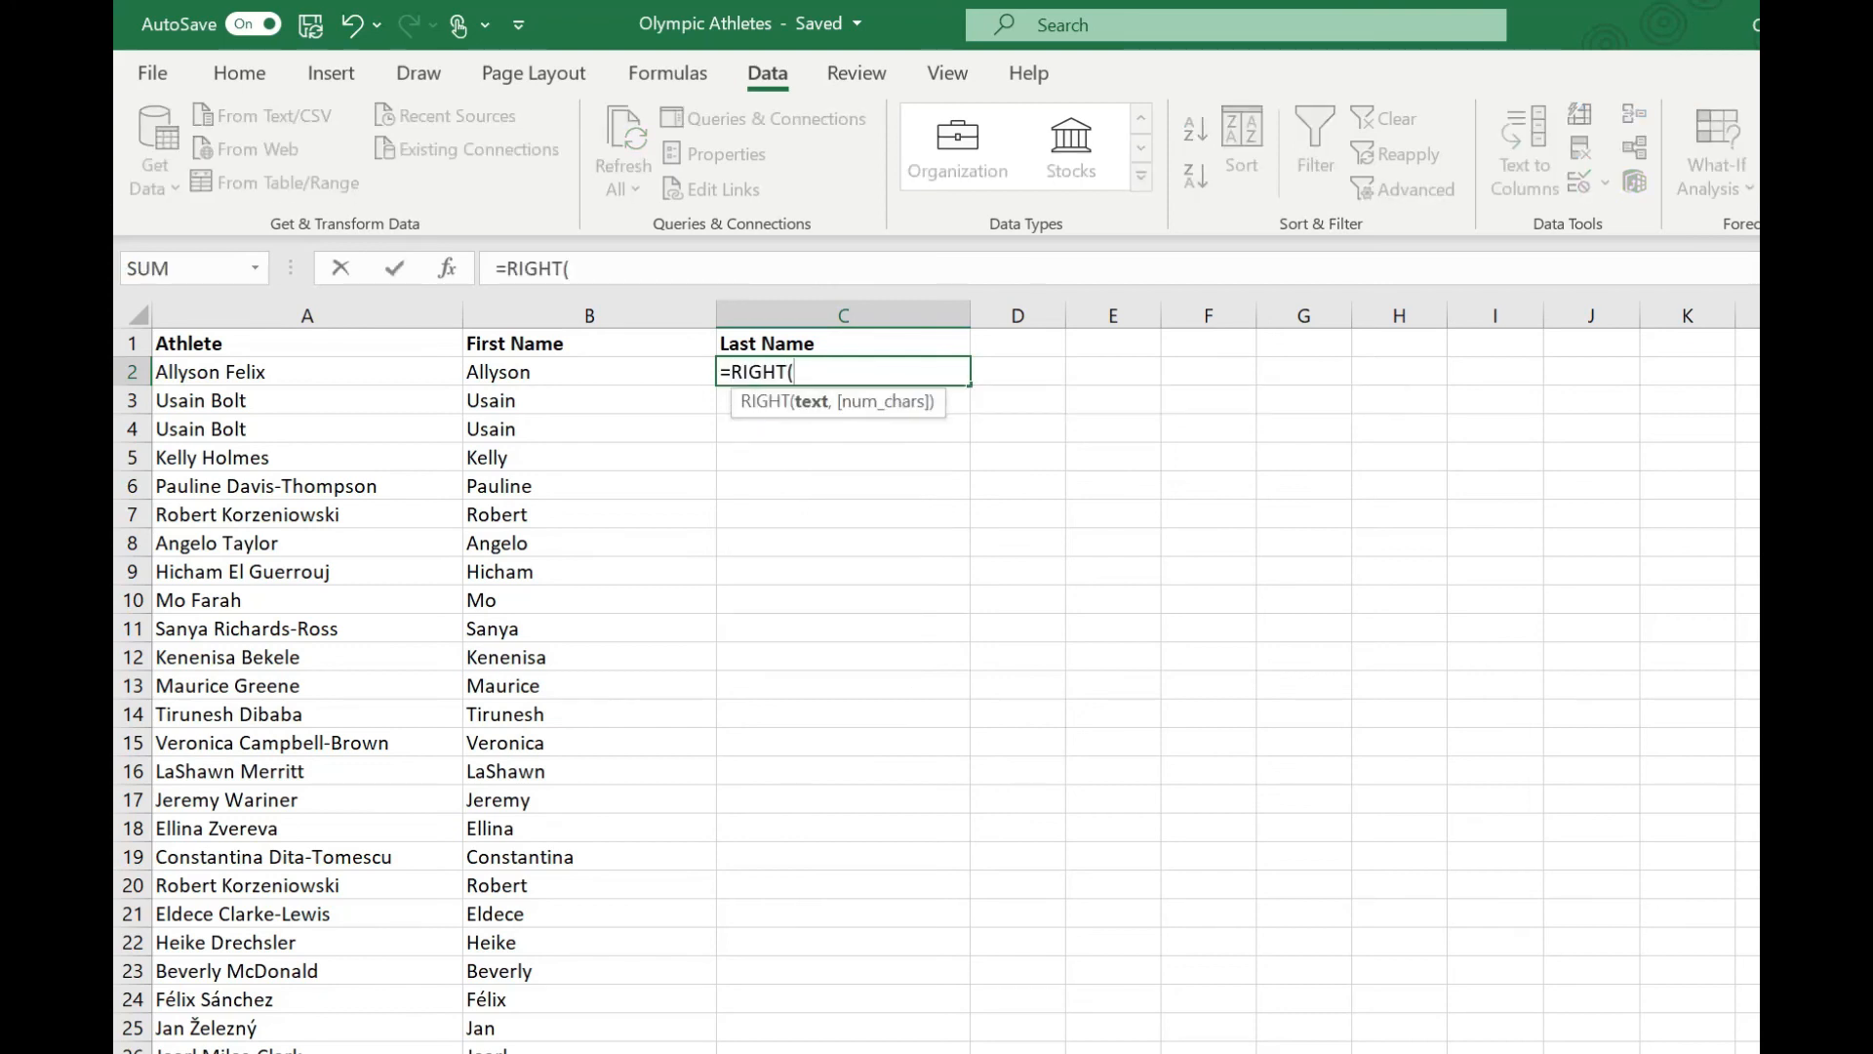
pyautogui.click(415, 375)
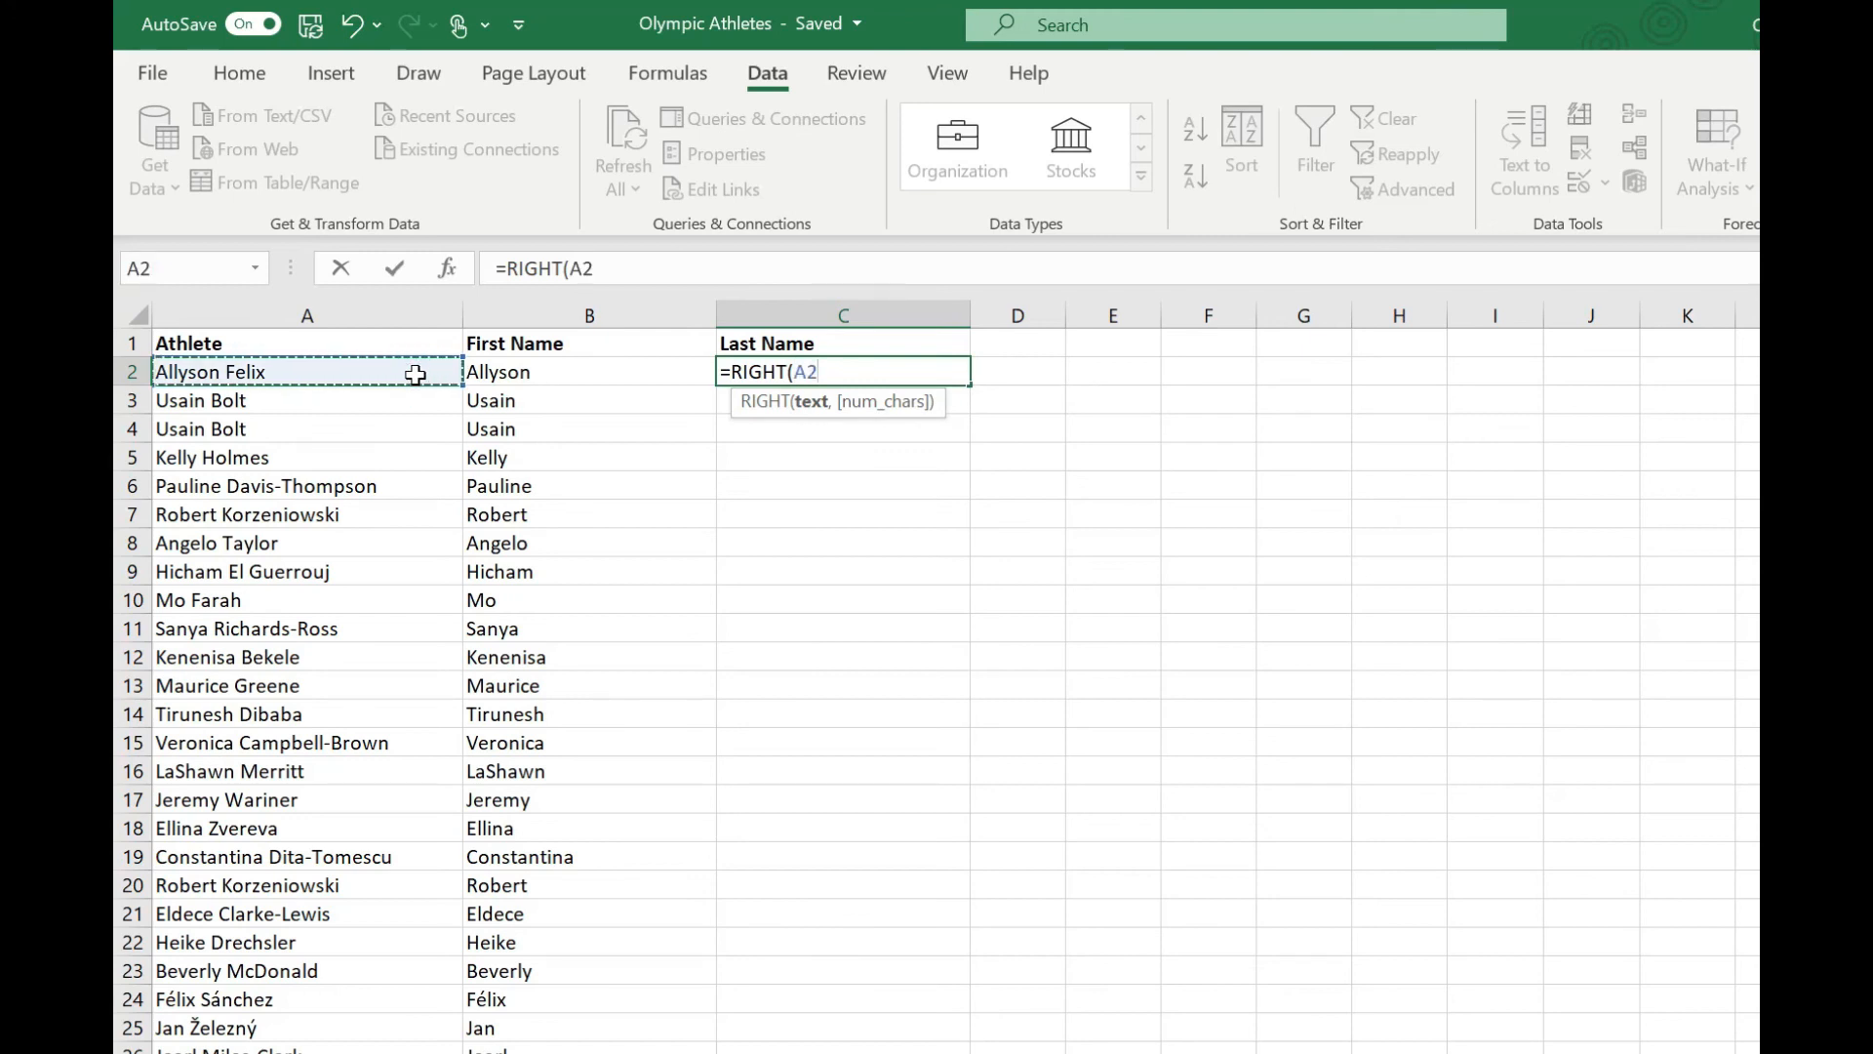
pyautogui.write(',LEN')
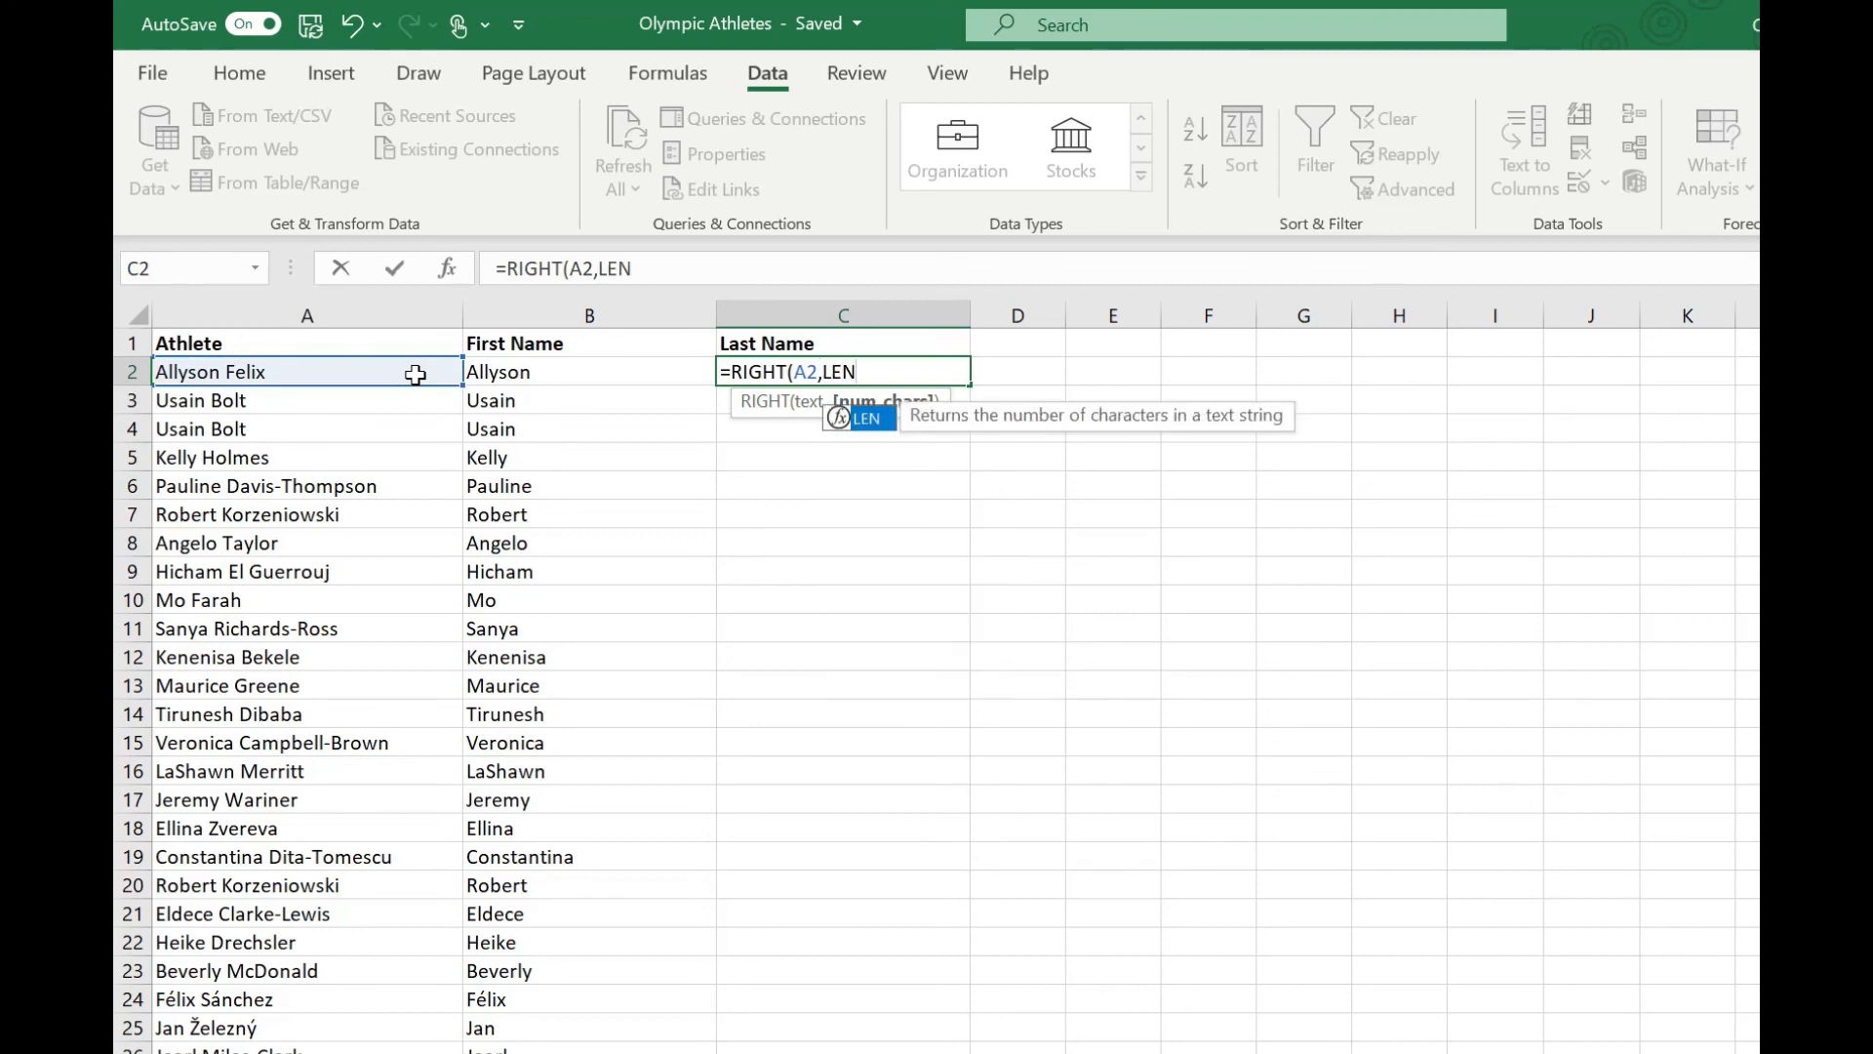
pyautogui.write('(')
pyautogui.click(349, 375)
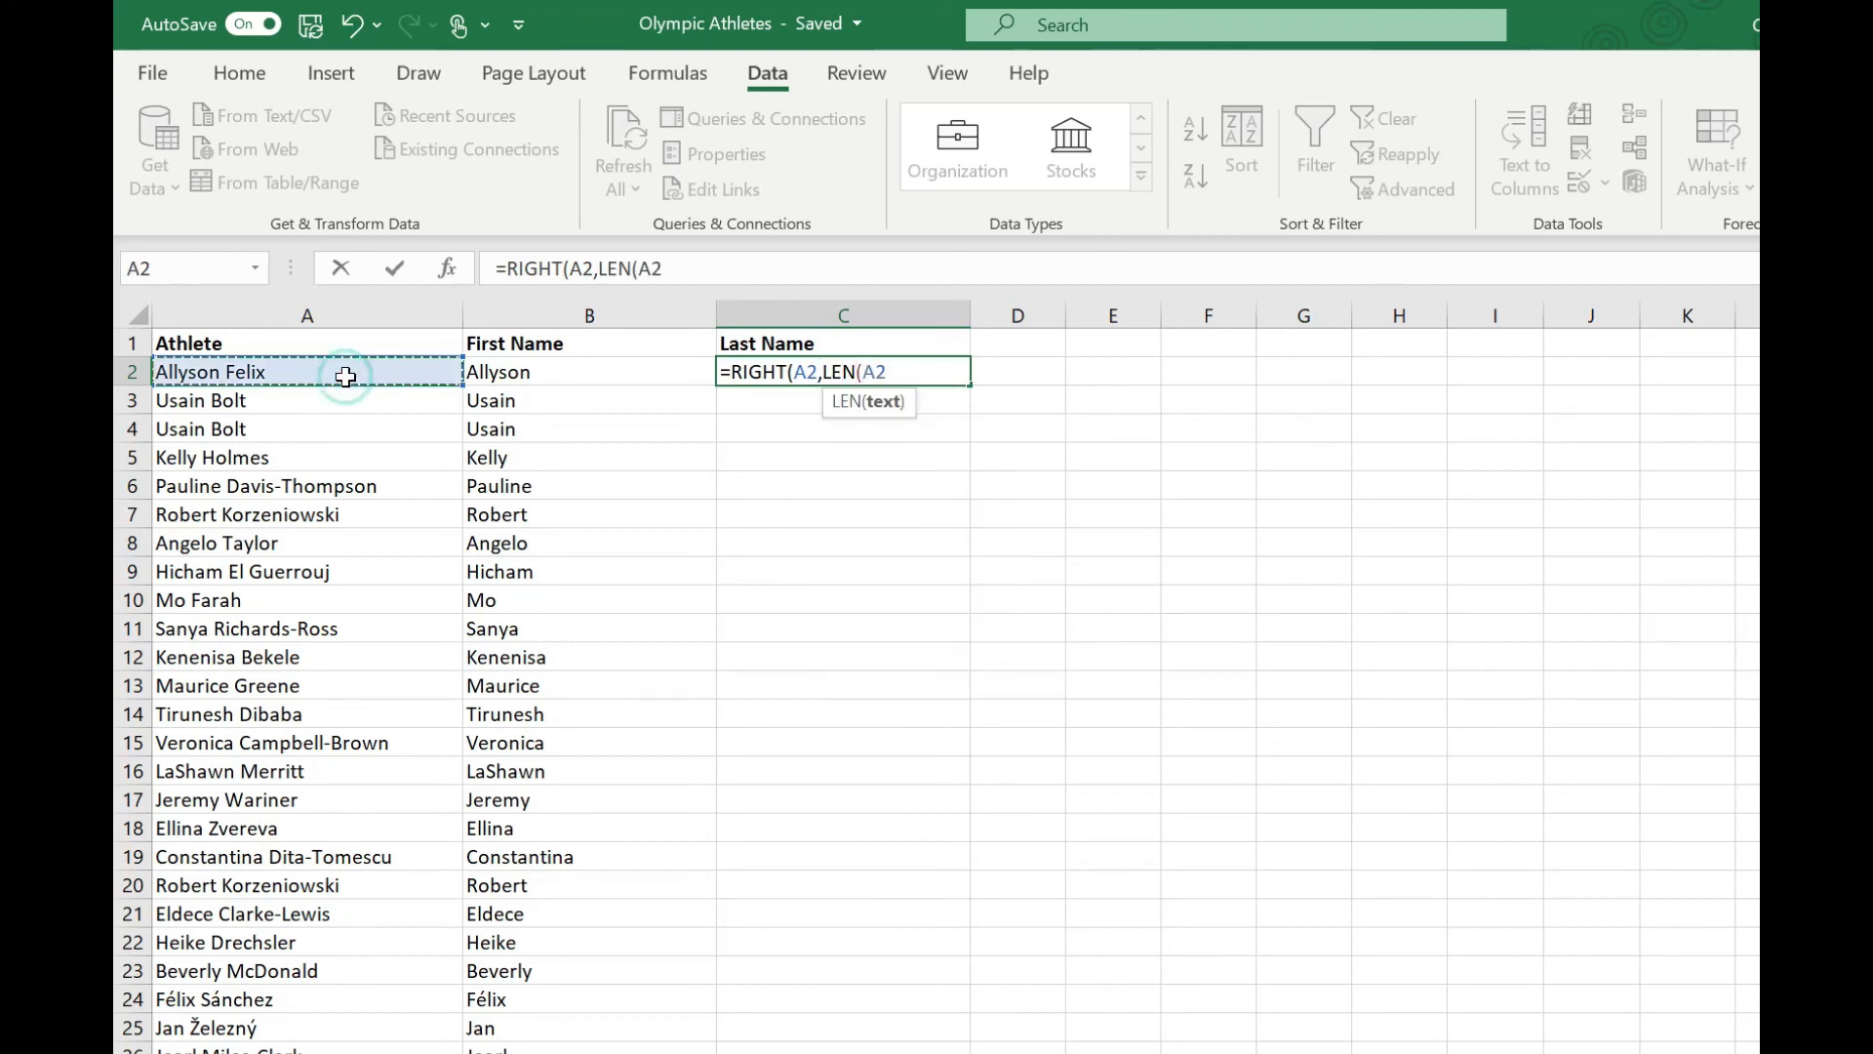
pyautogui.write(')-')
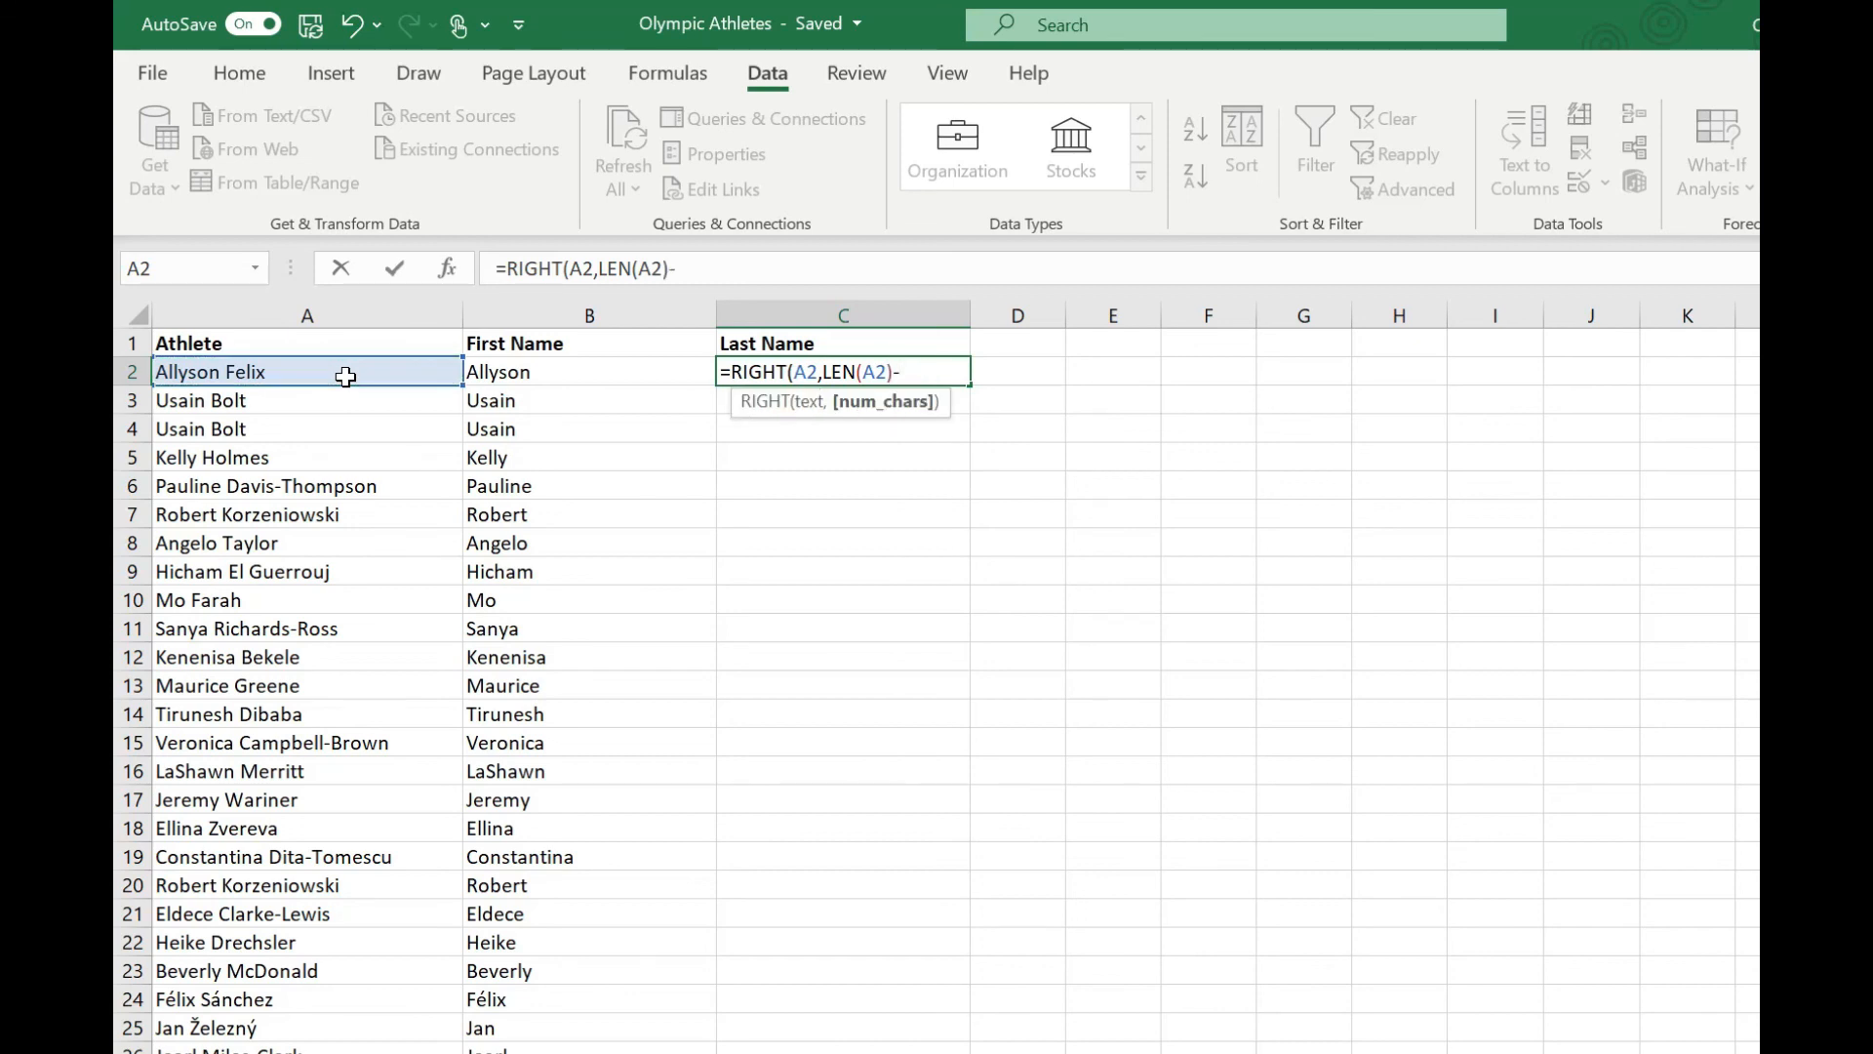
pyautogui.write('FIN')
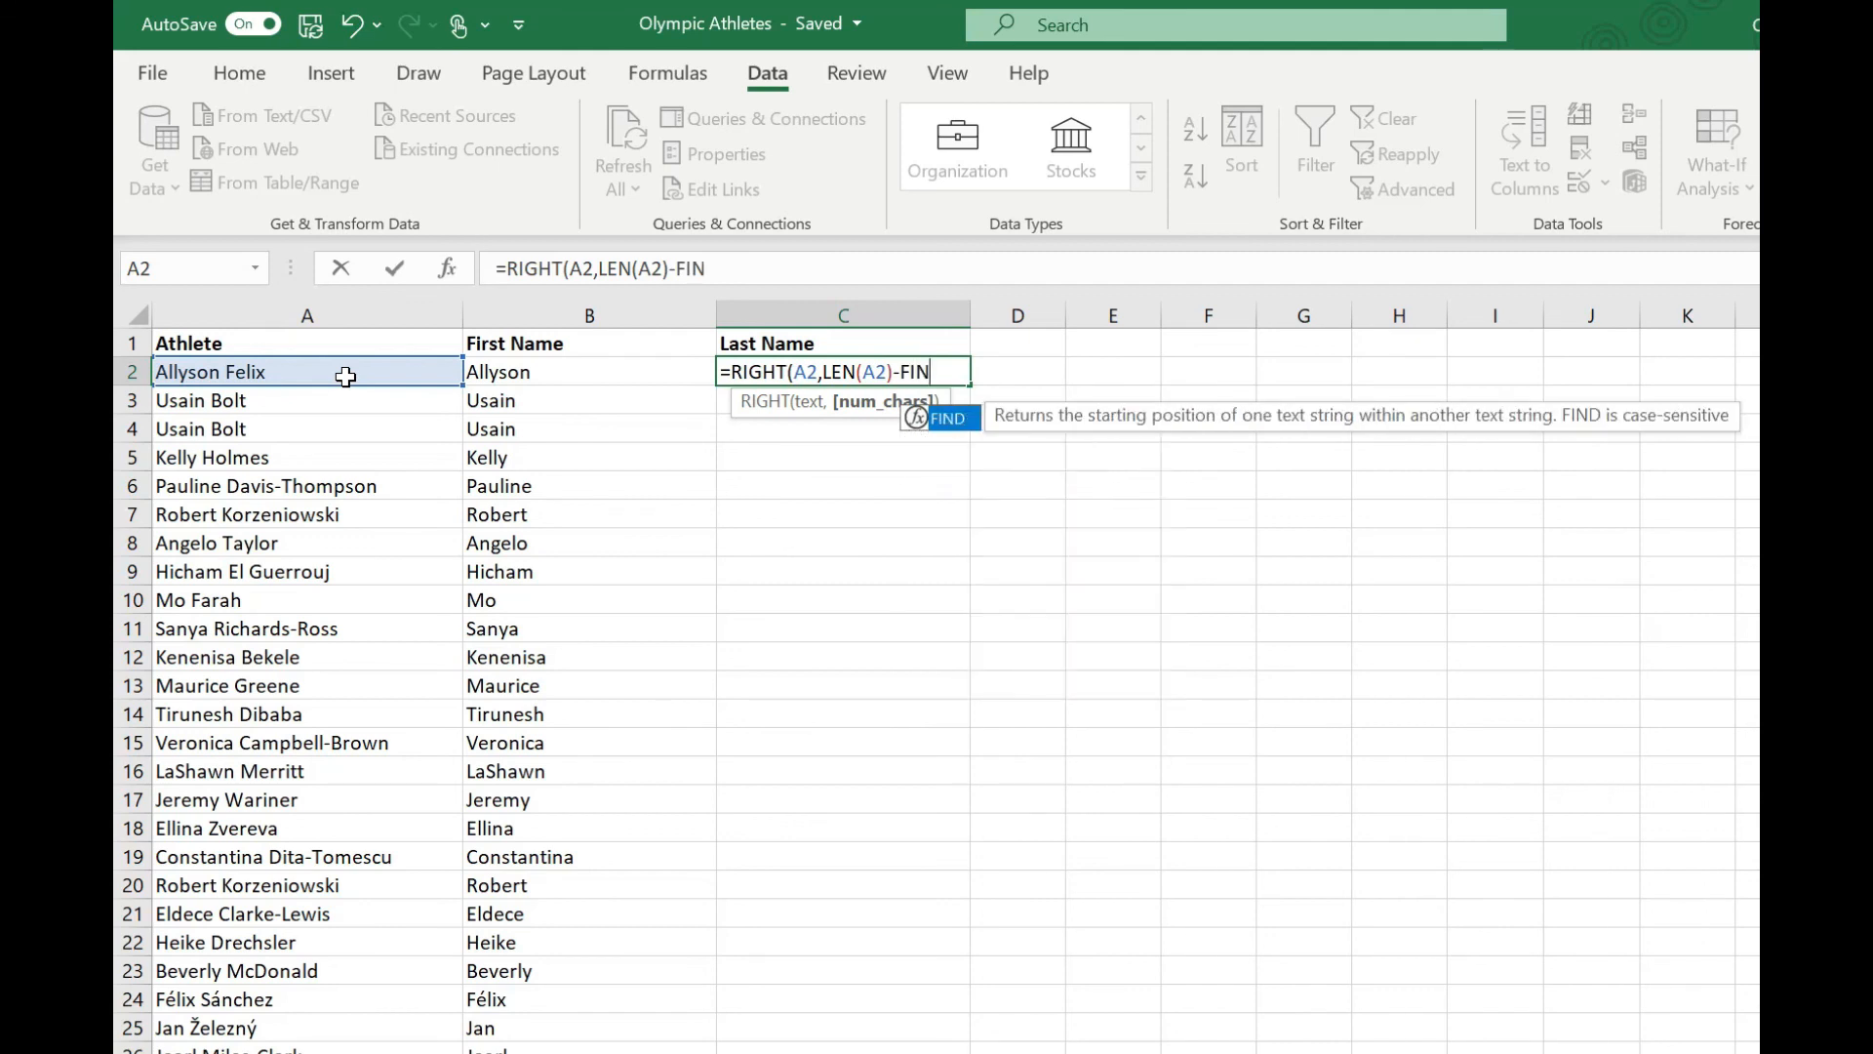
pyautogui.write('D("')
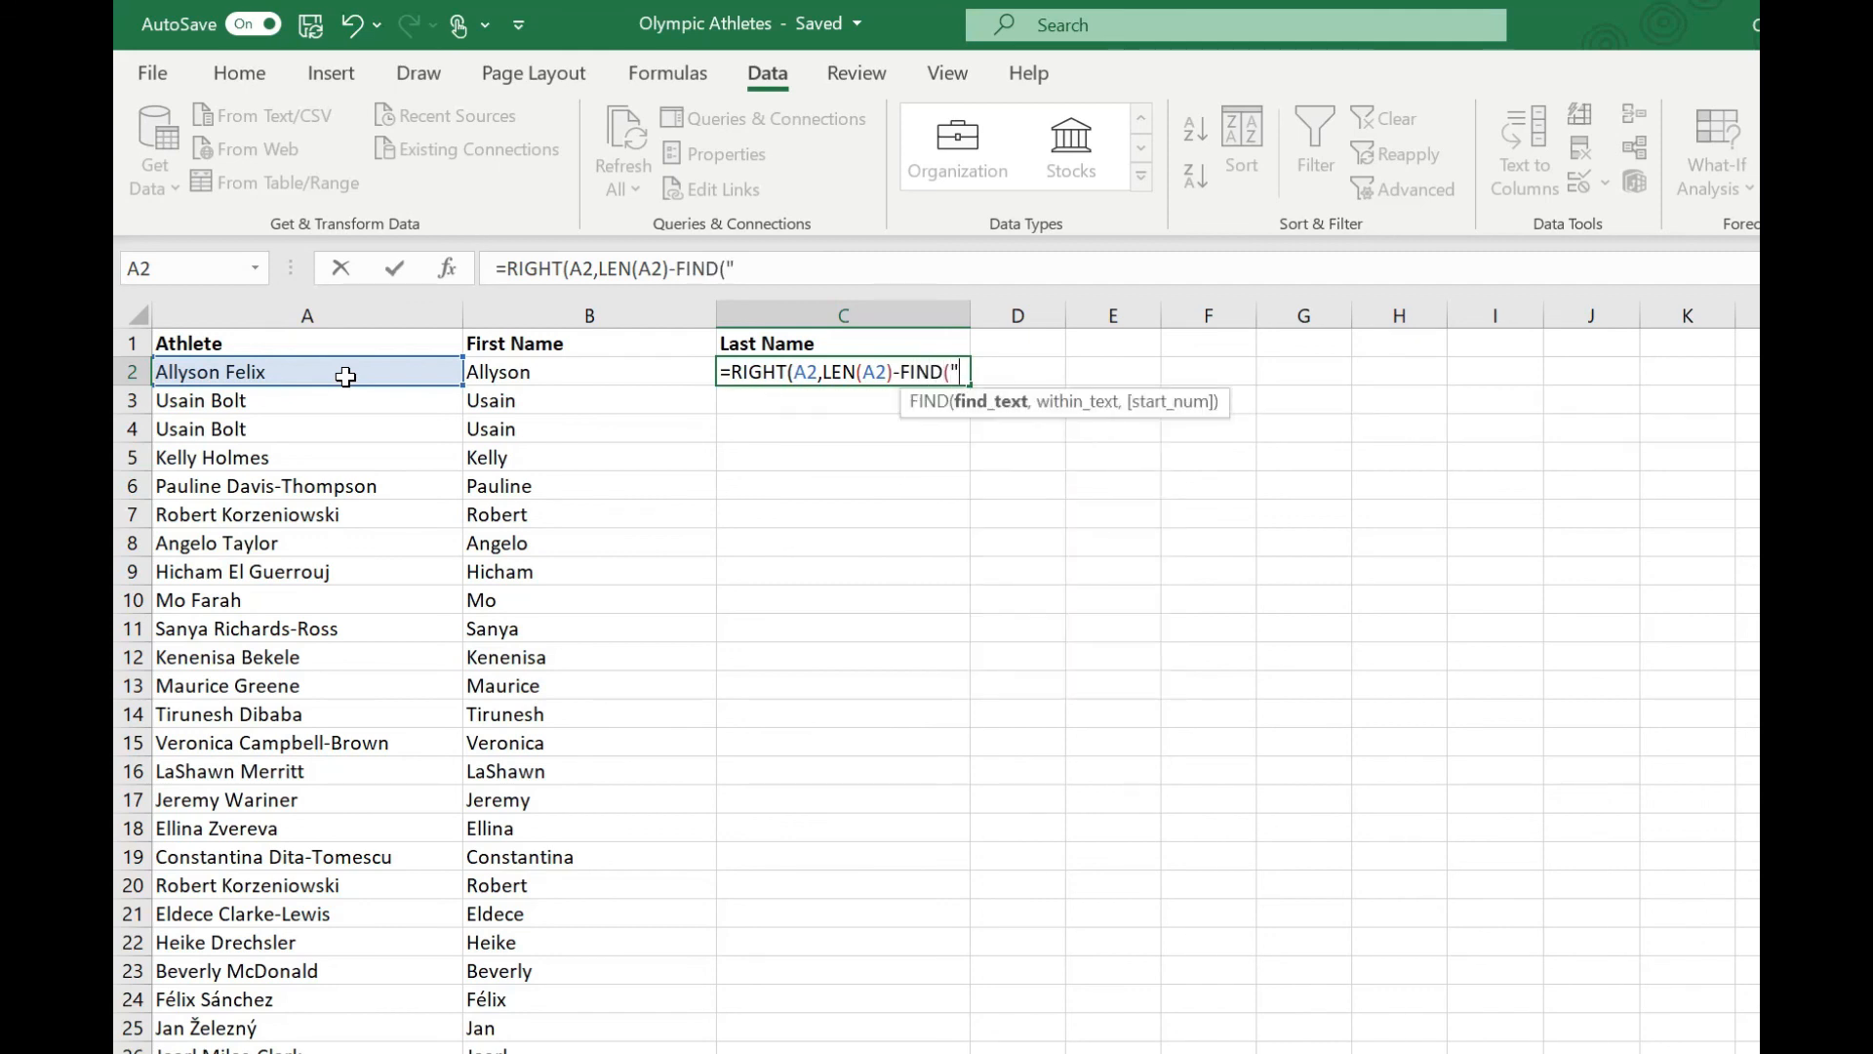
pyautogui.write(' ",')
pyautogui.click(346, 376)
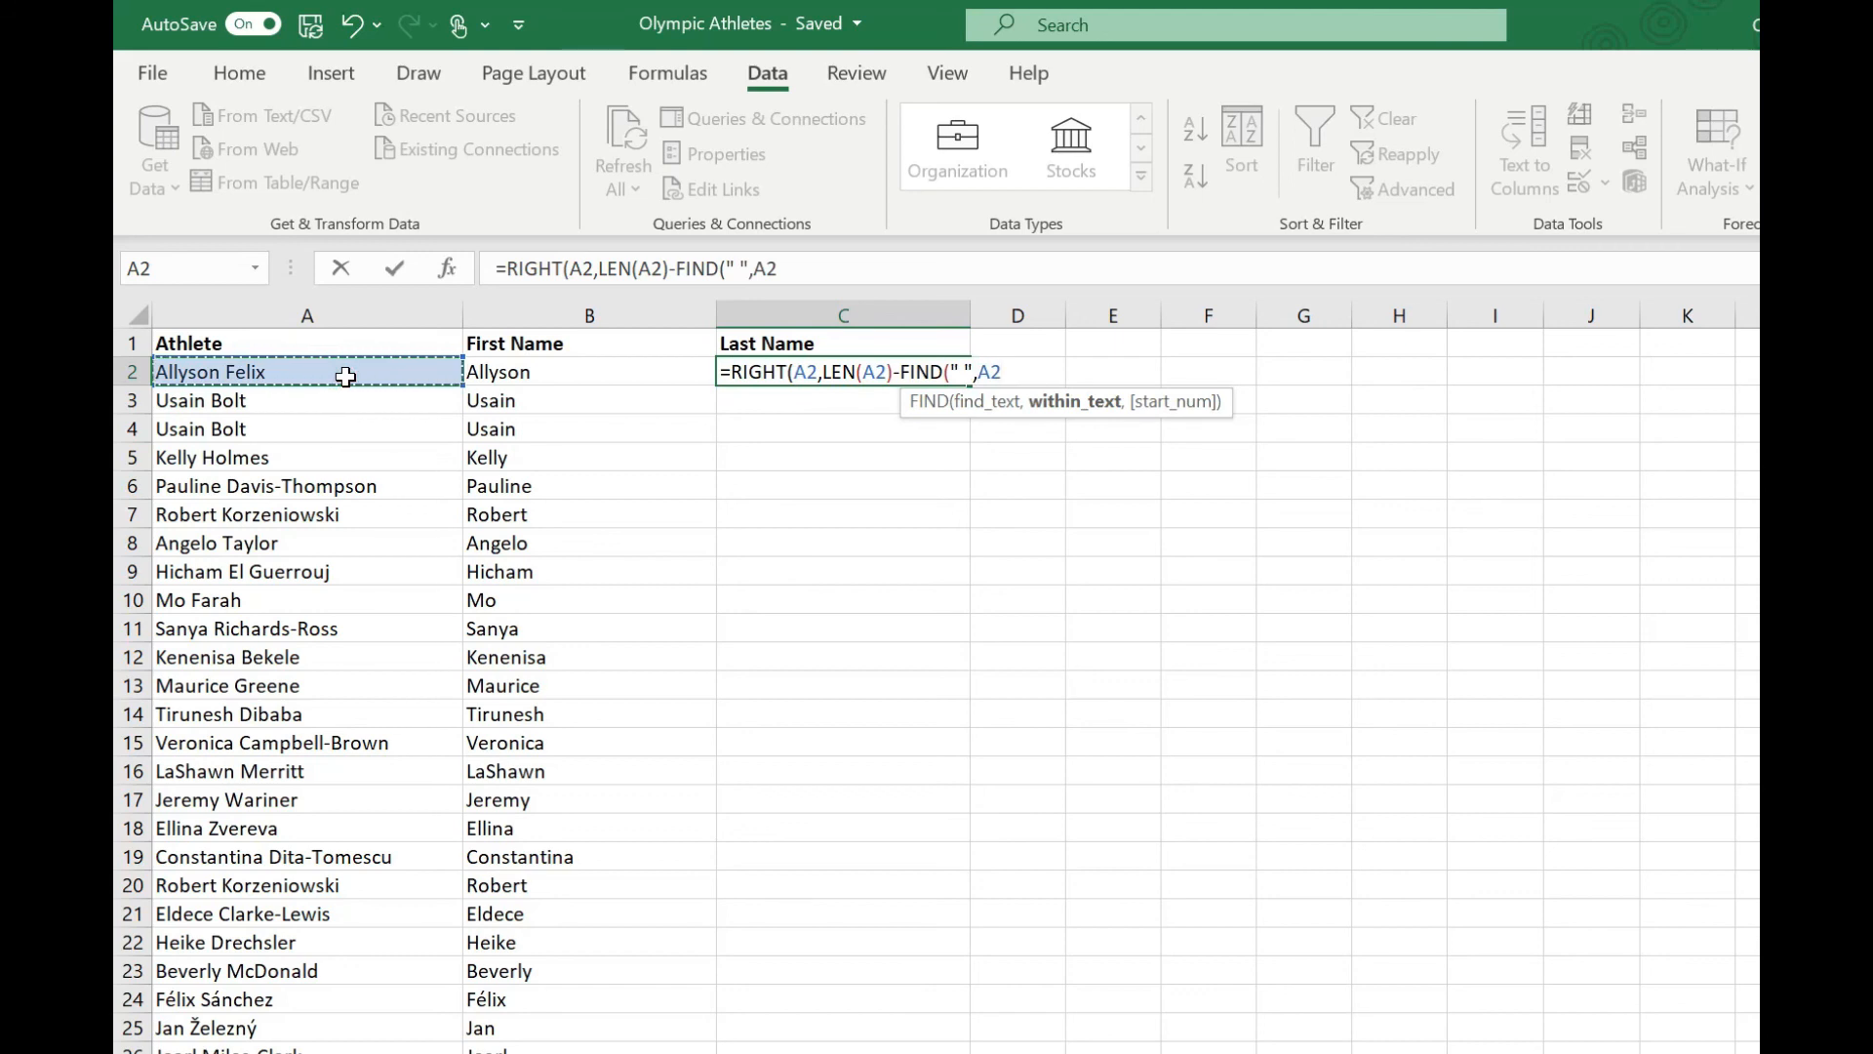
pyautogui.write(')')
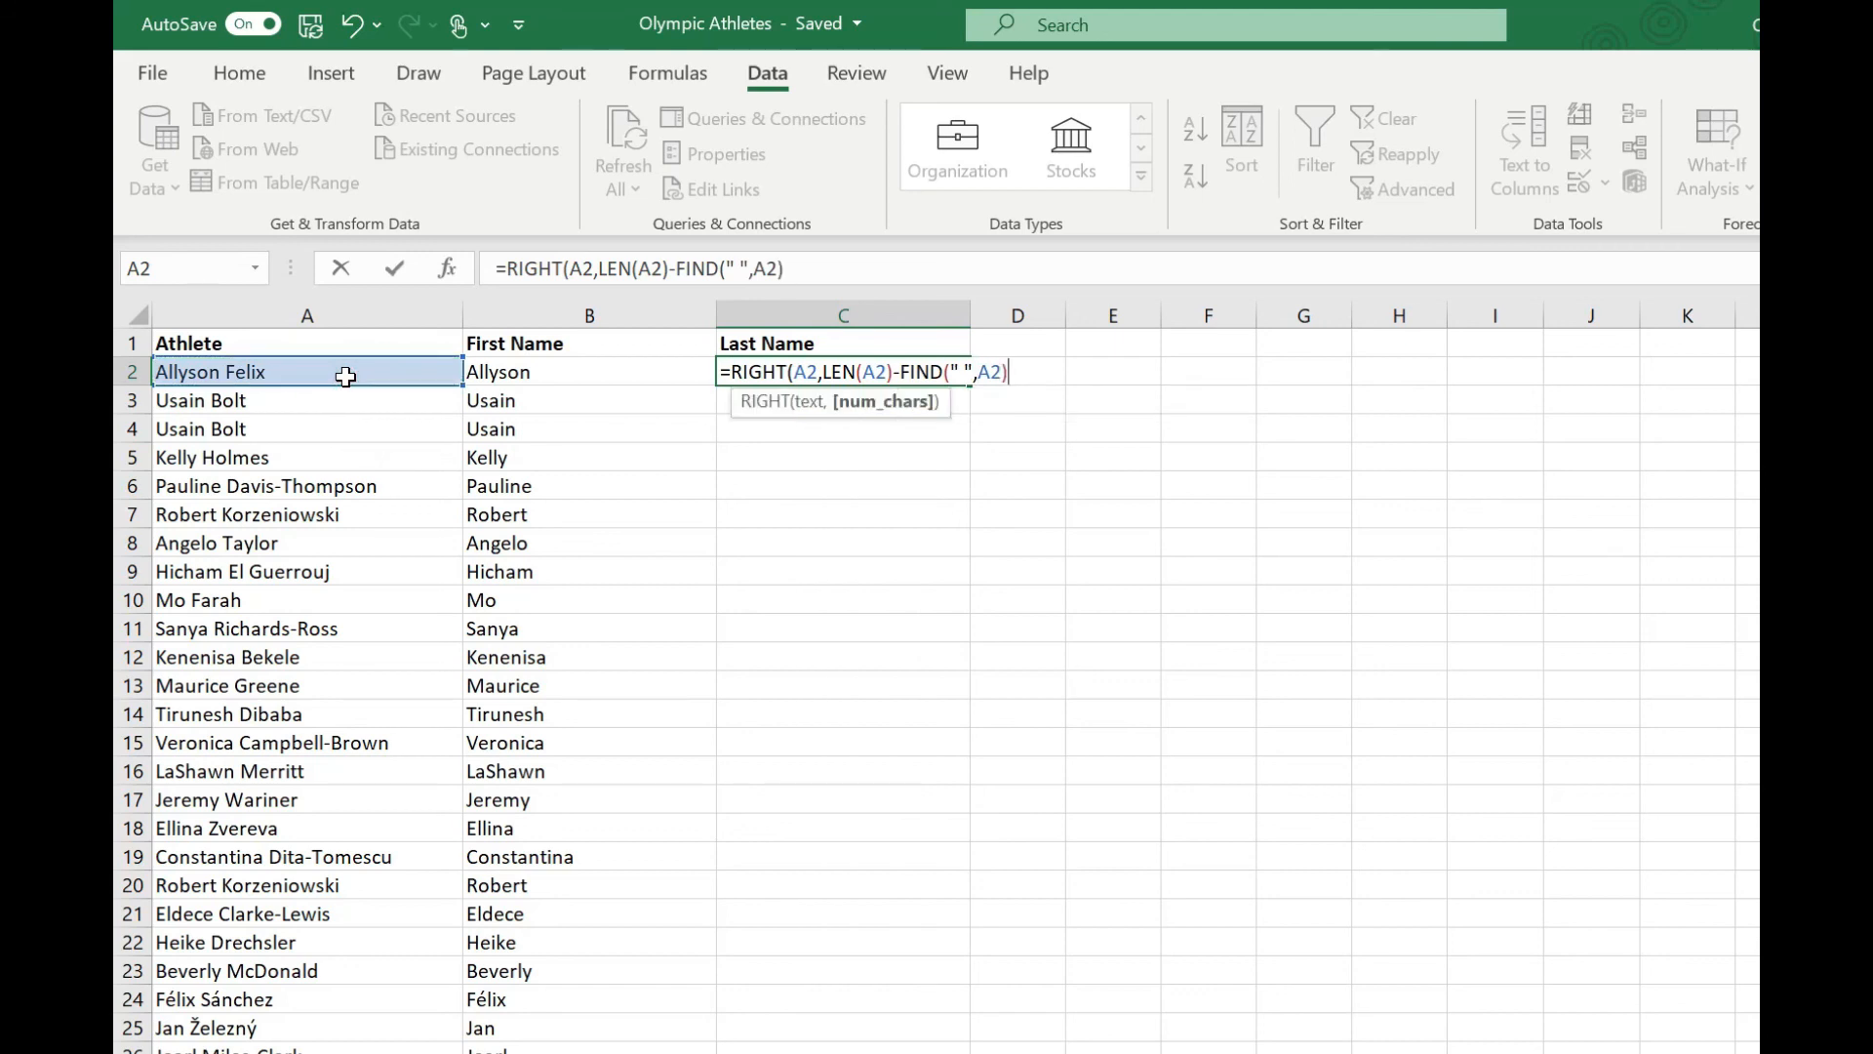
pyautogui.write(')')
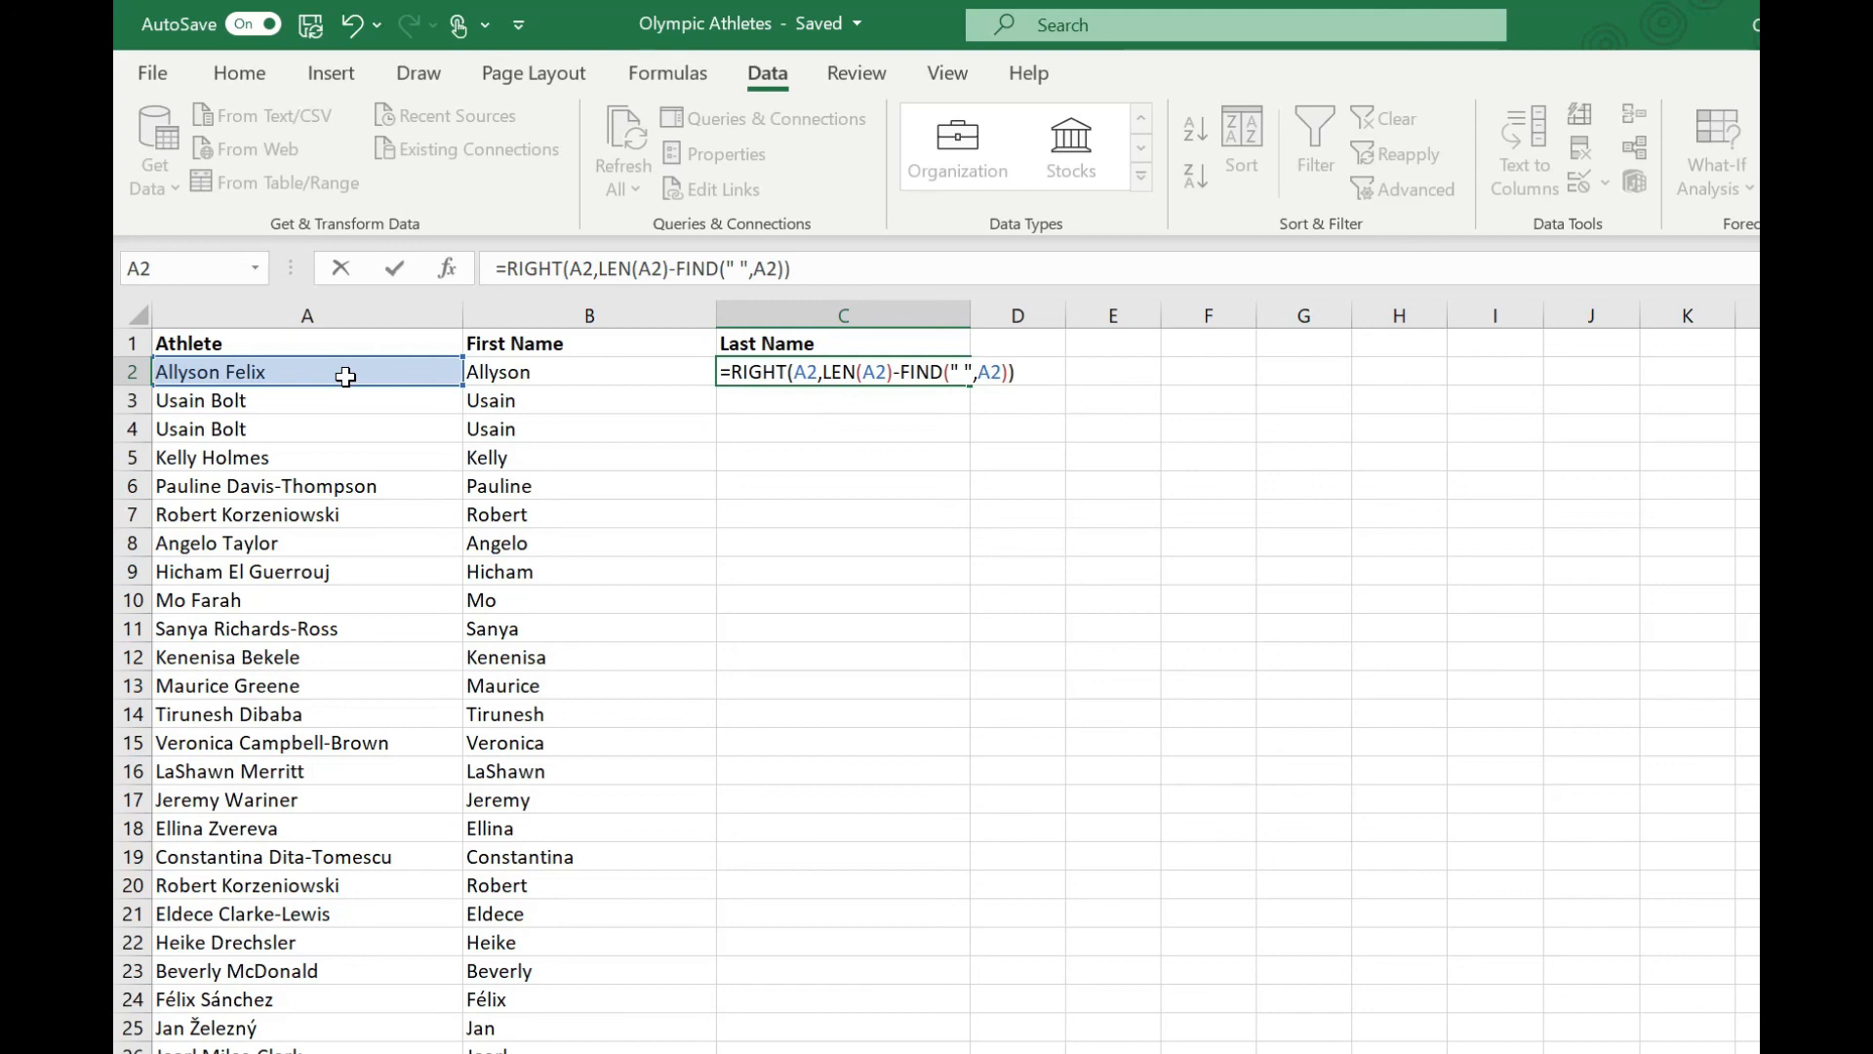
pyautogui.press('Return')
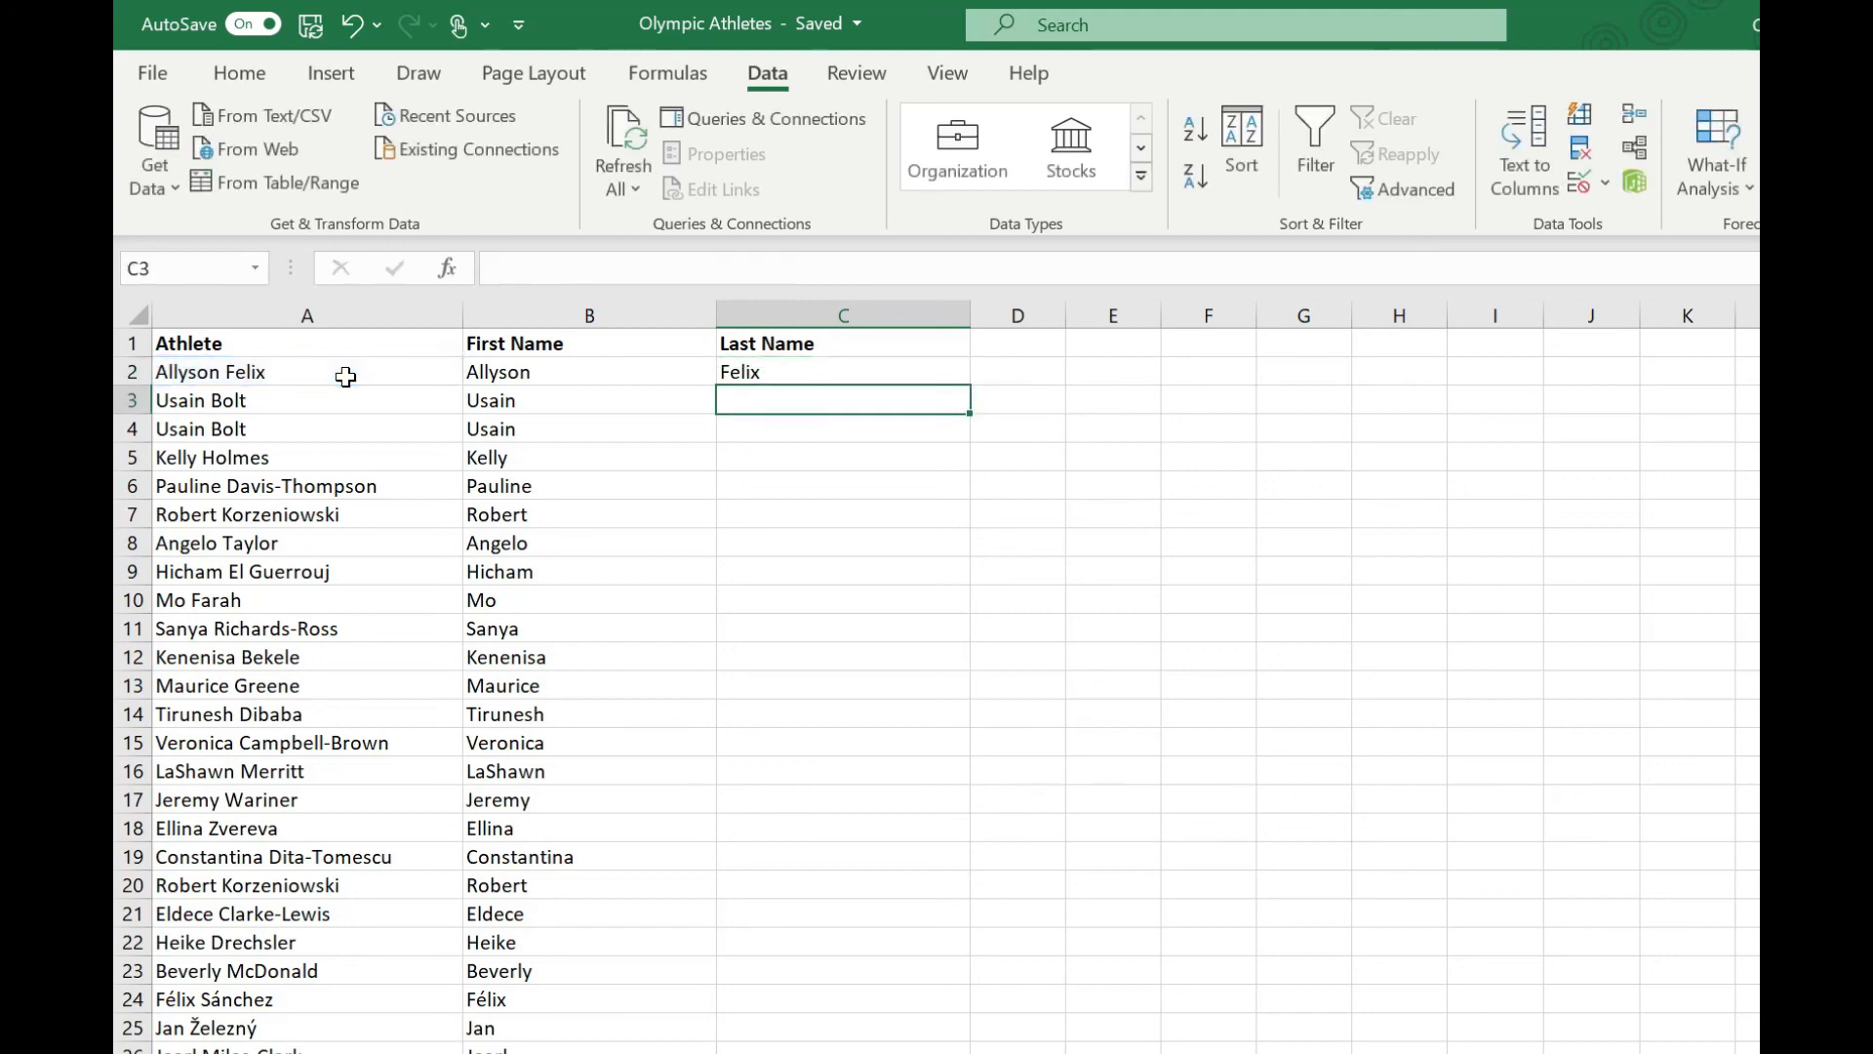
# Fill the last-name formula from C2 down the Last Name column and check the hyphenated and two-word surnames in C6, C11 and C9.
pyautogui.click(773, 371)
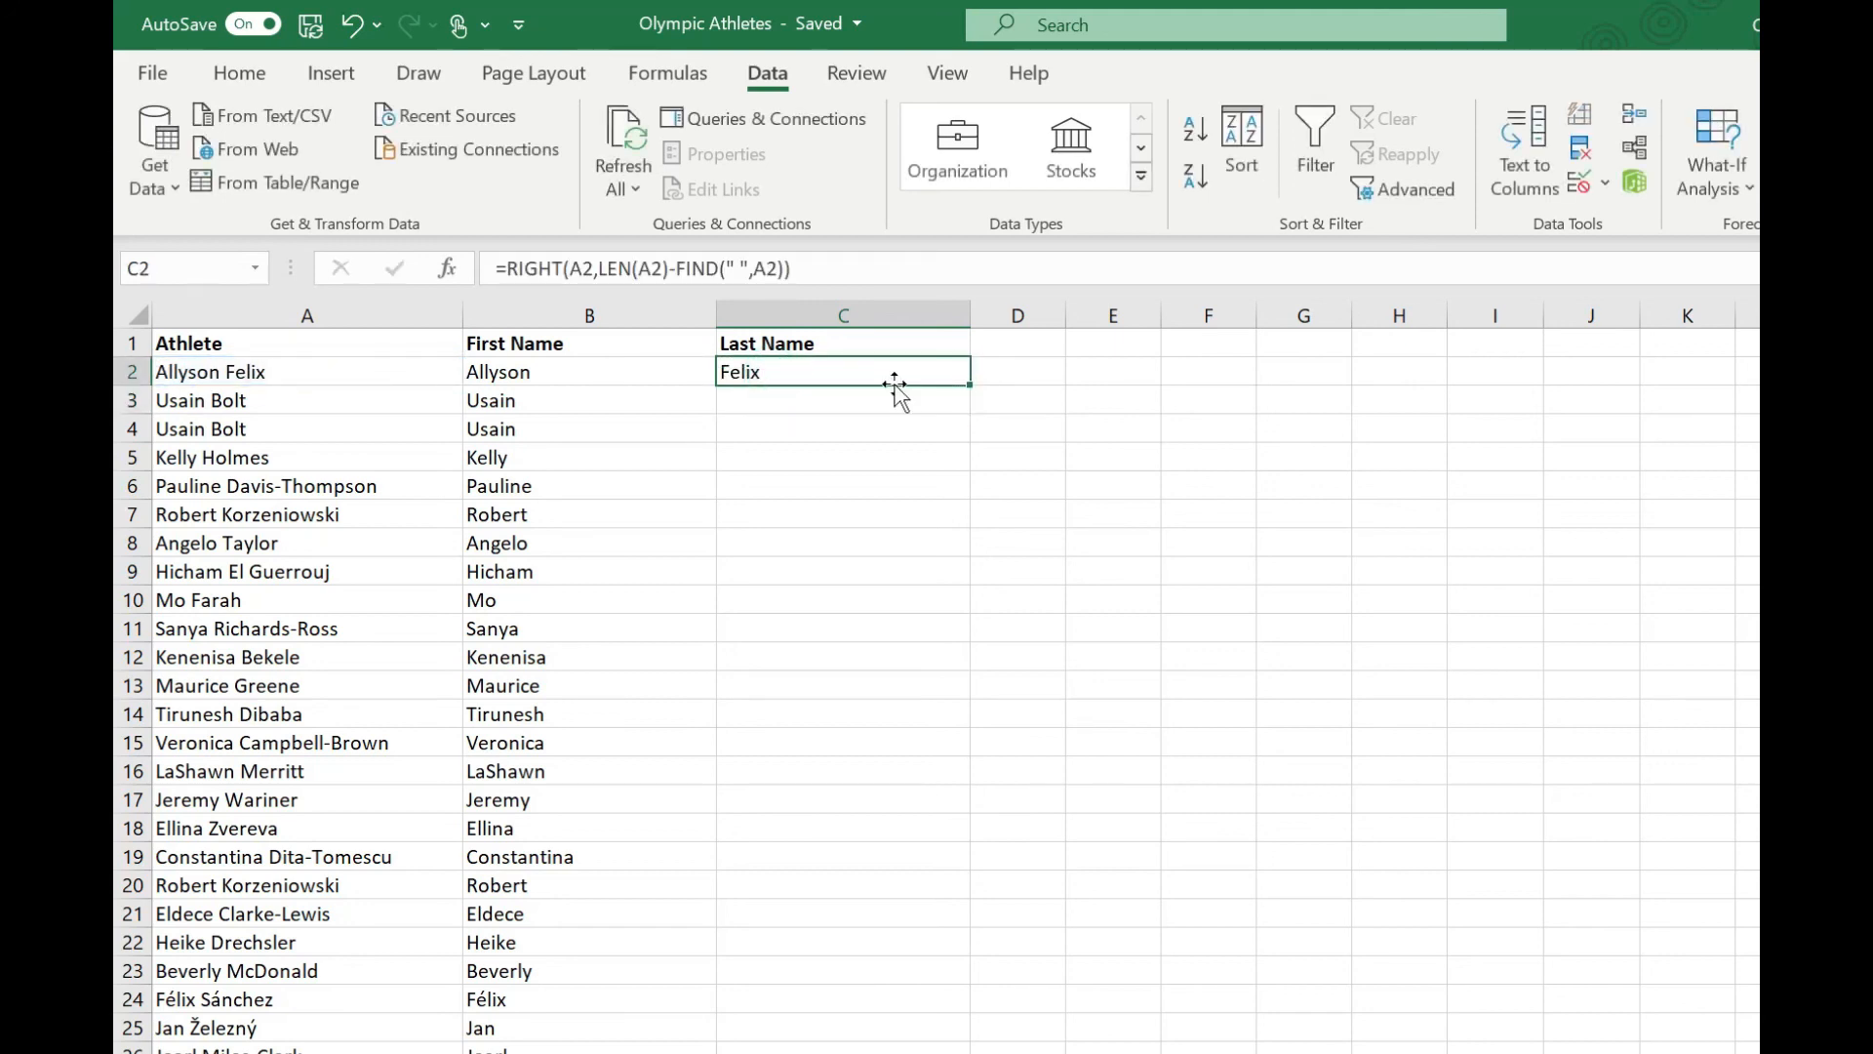
pyautogui.doubleClick(971, 385)
pyautogui.click(858, 489)
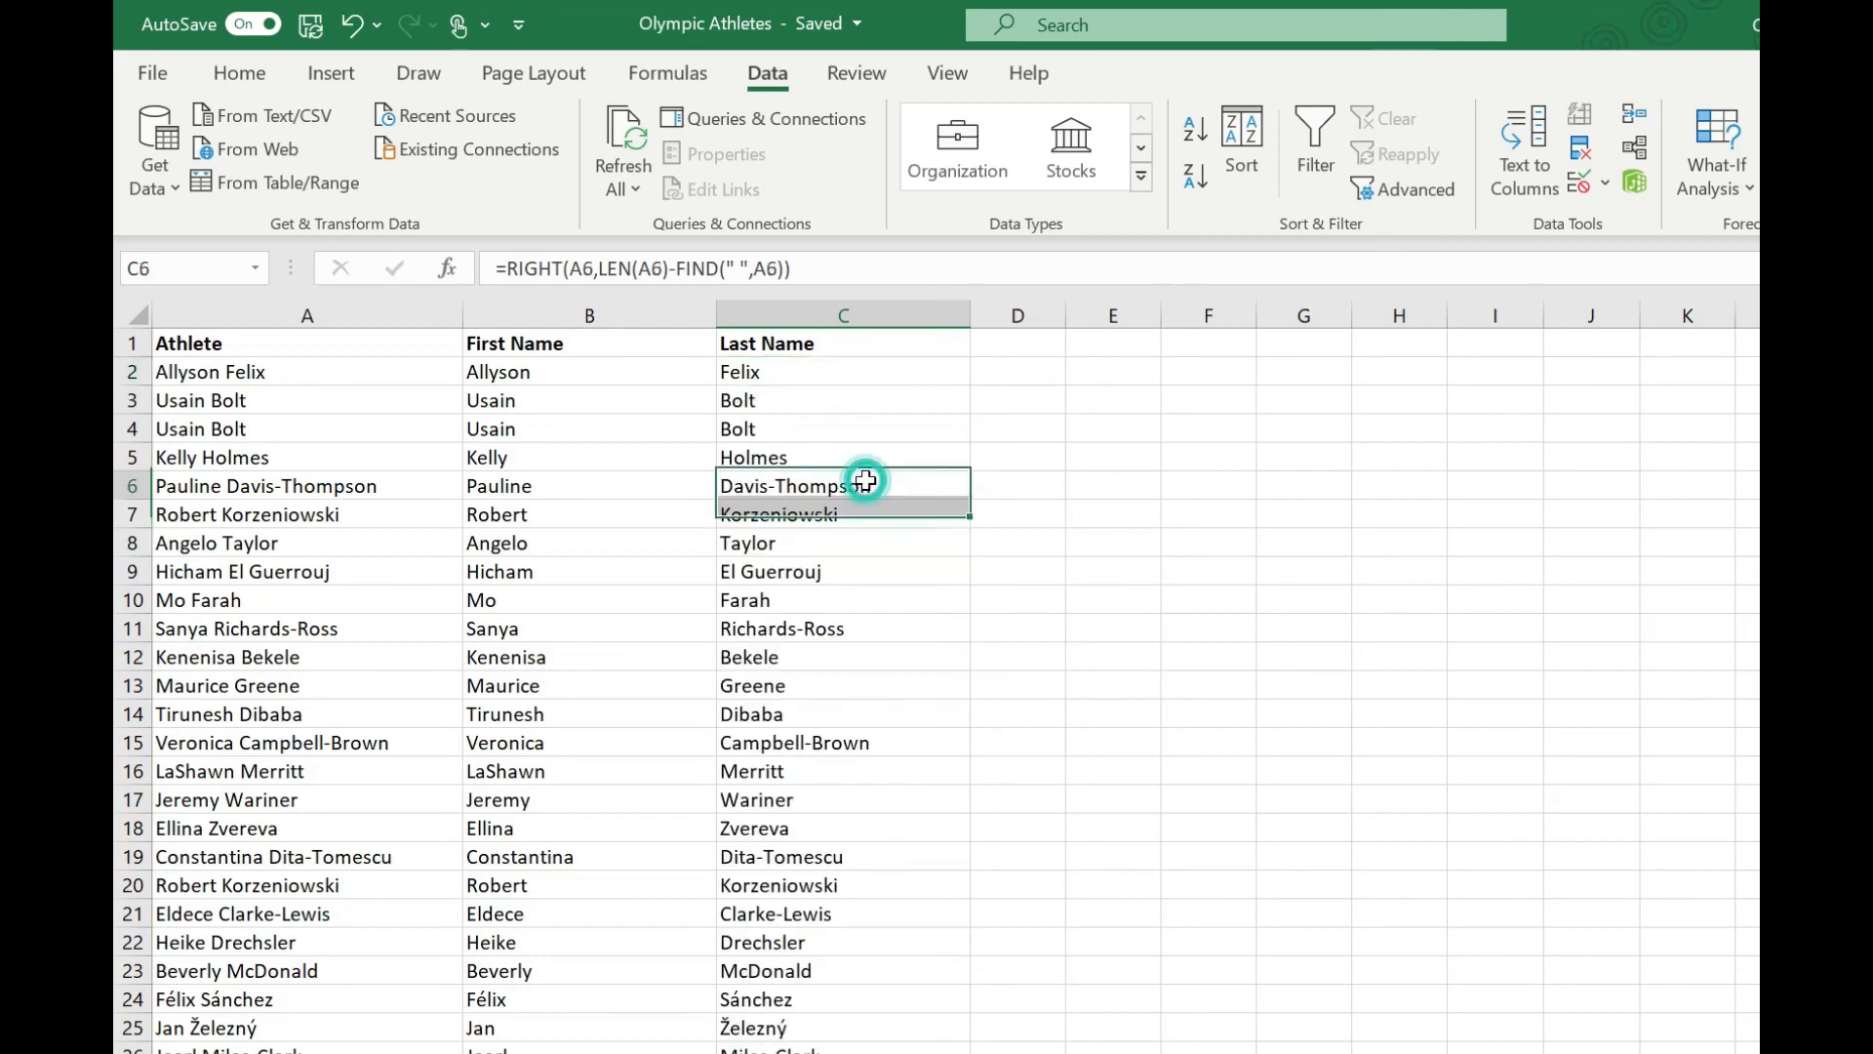
pyautogui.click(820, 624)
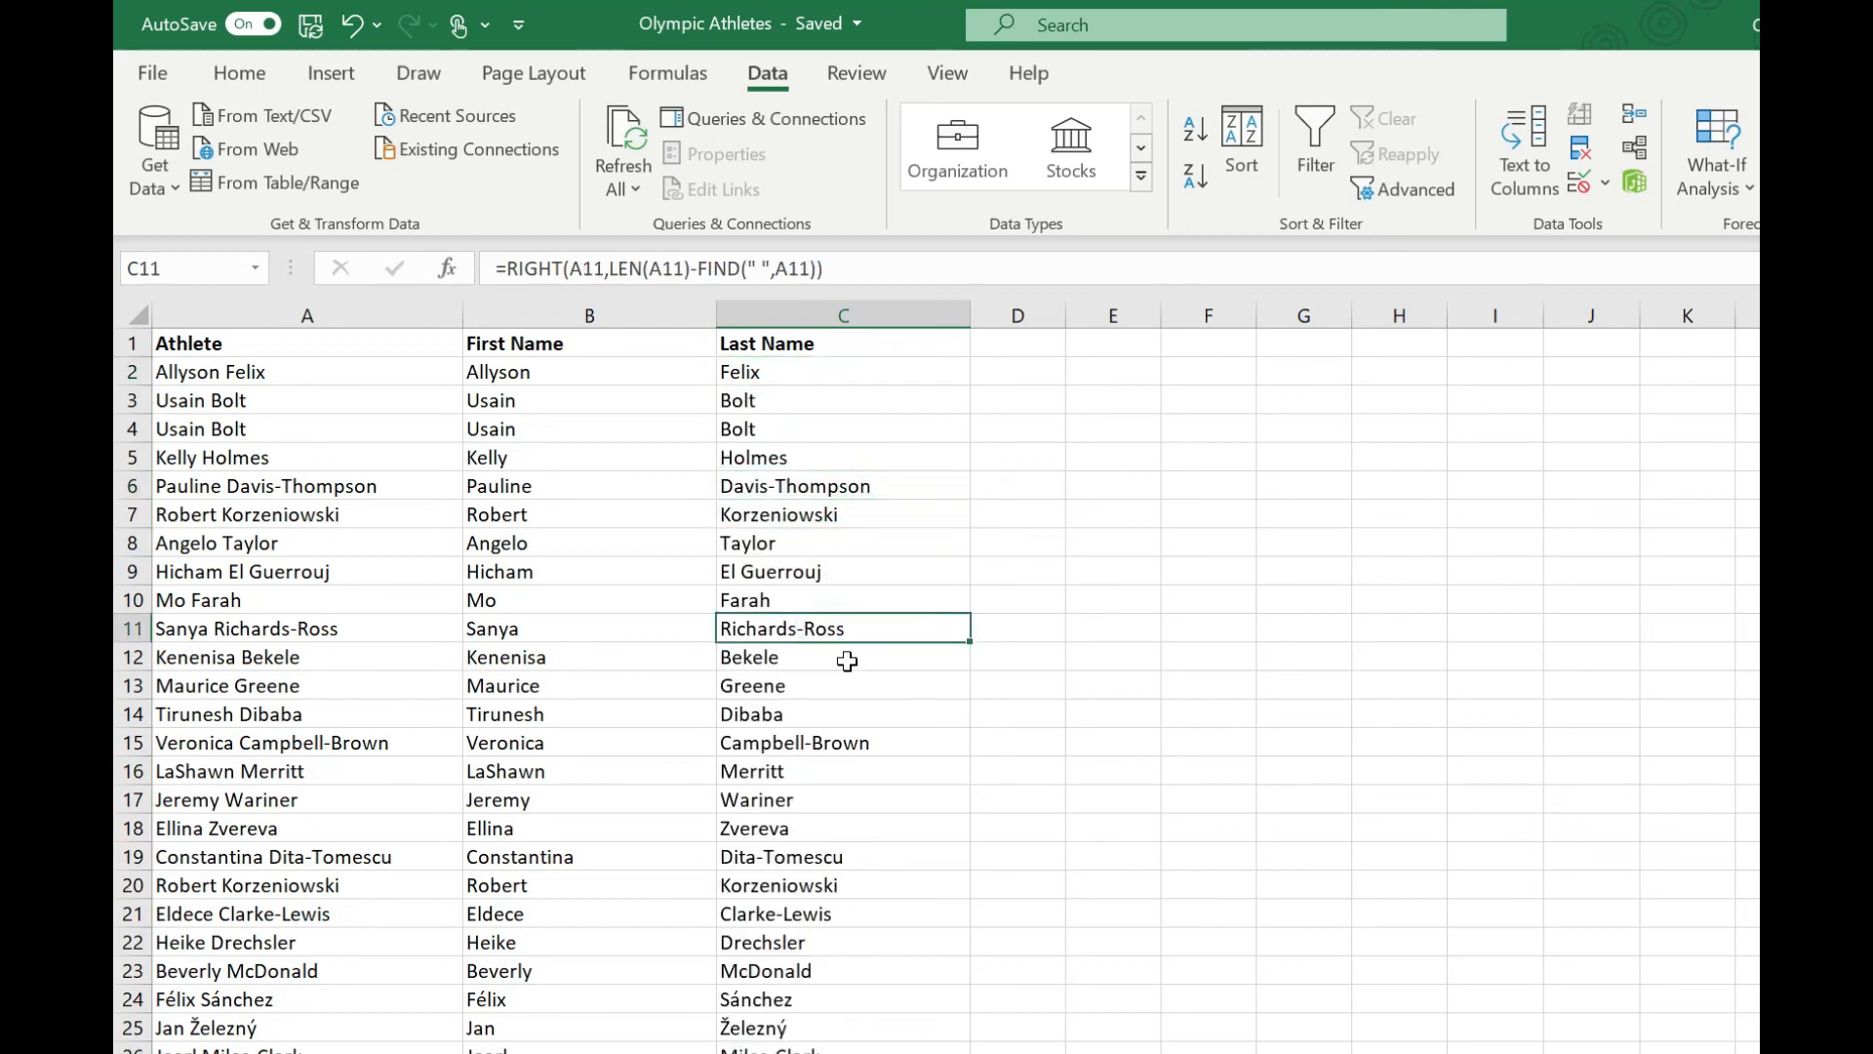
pyautogui.click(822, 574)
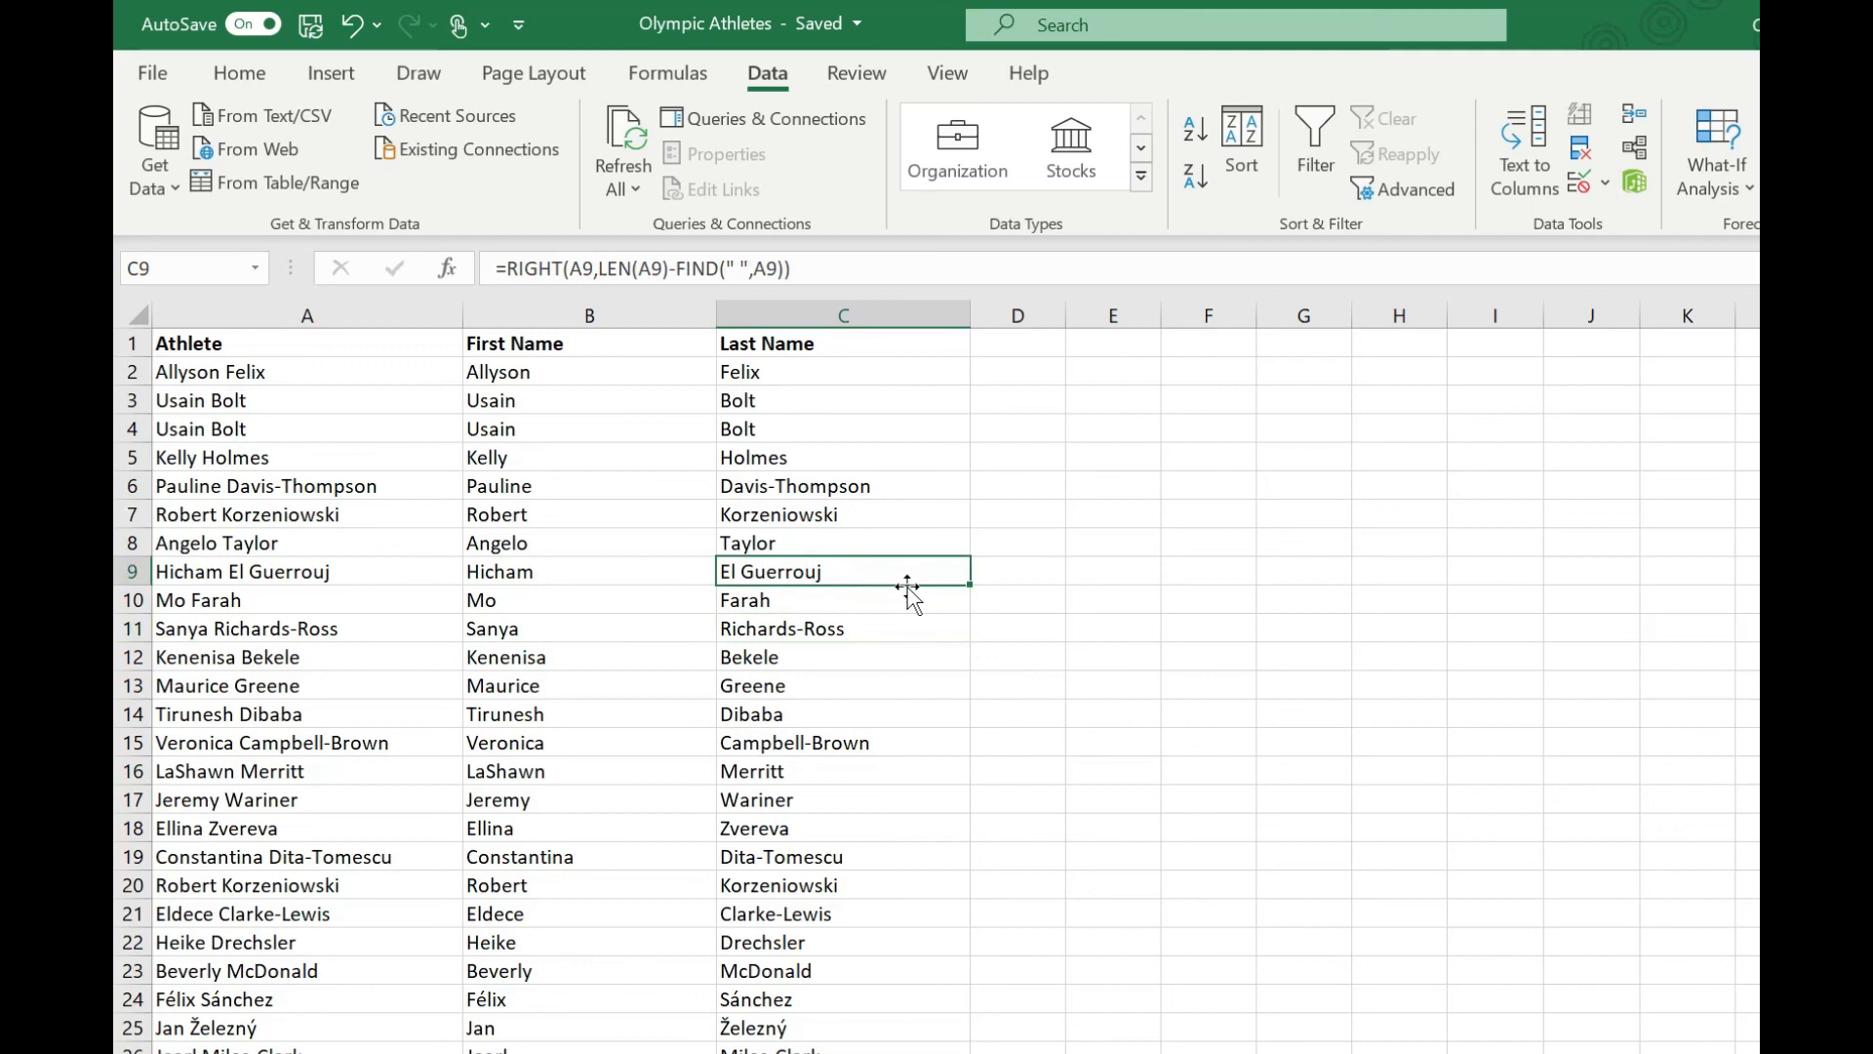